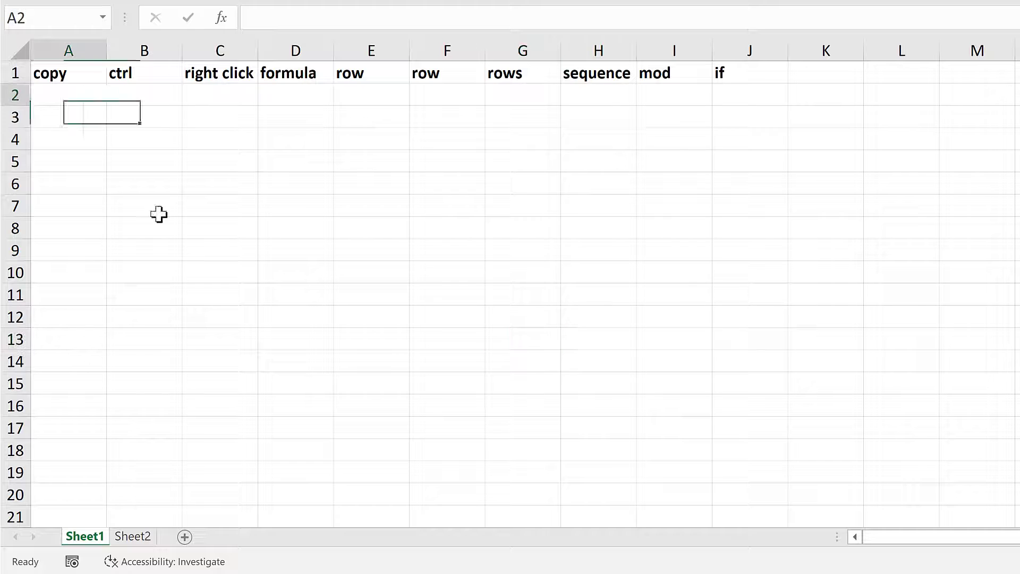
Enter the values 1, 2 and 3 in cells A2 to A4 of the copy column
text(1)
key(Return)
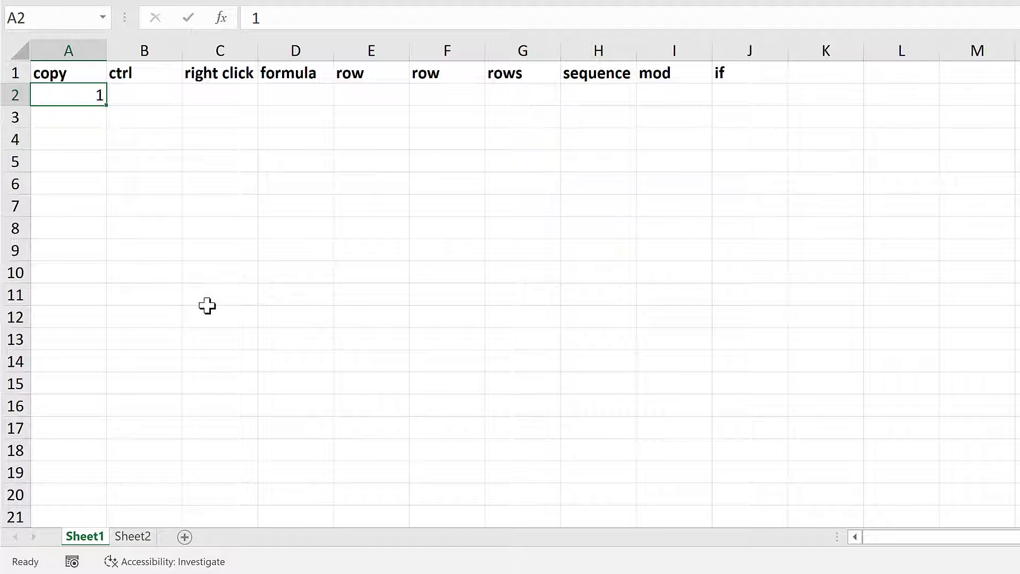
text(2)
key(Return)
text(3)
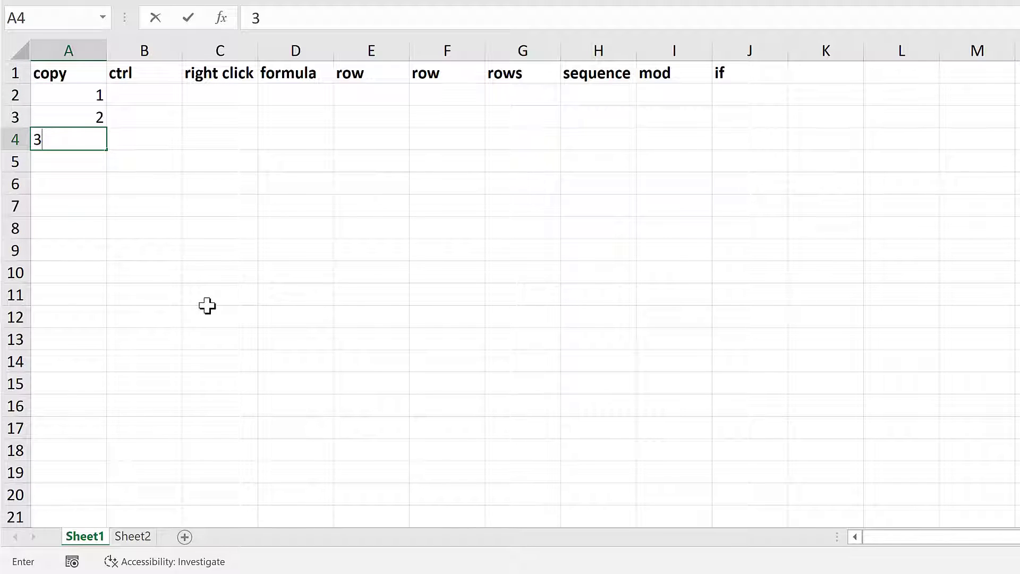
key(Return)
Fill the A2:A4 values down to A16 with the Copy Cells fill option so that 1, 2, 3 repeats
drag(100, 94, 101, 137)
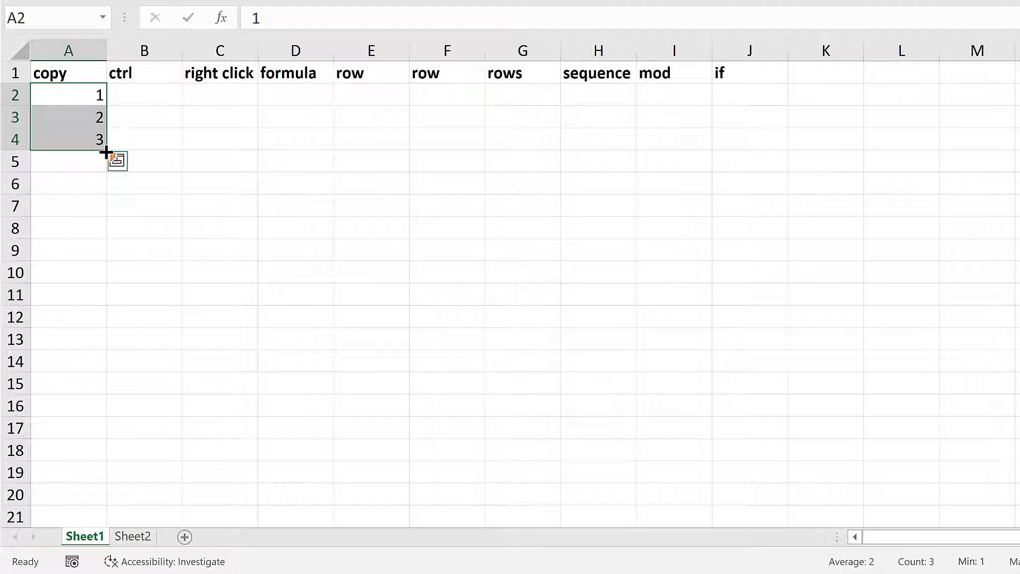
drag(106, 153, 100, 408)
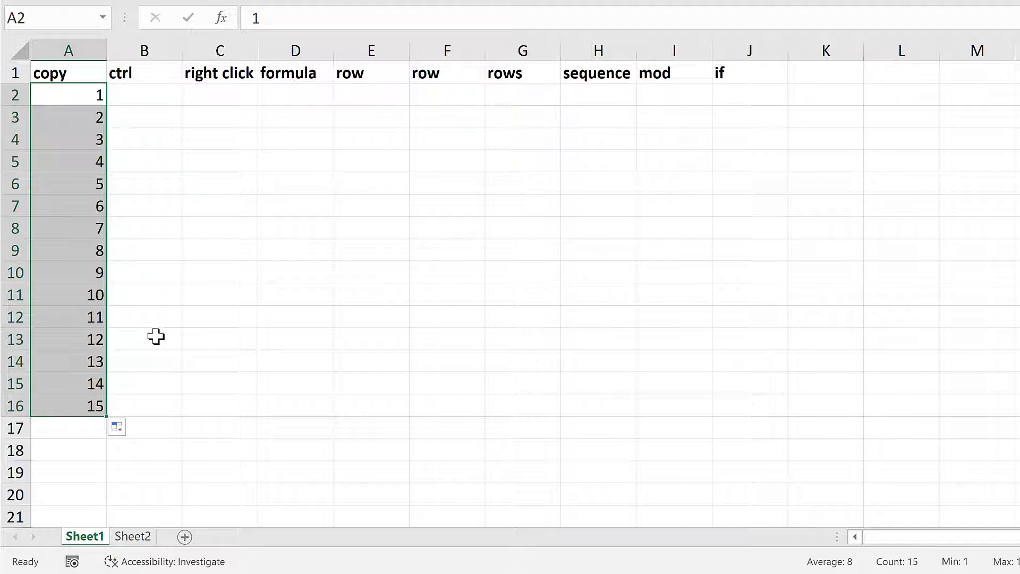
click(119, 430)
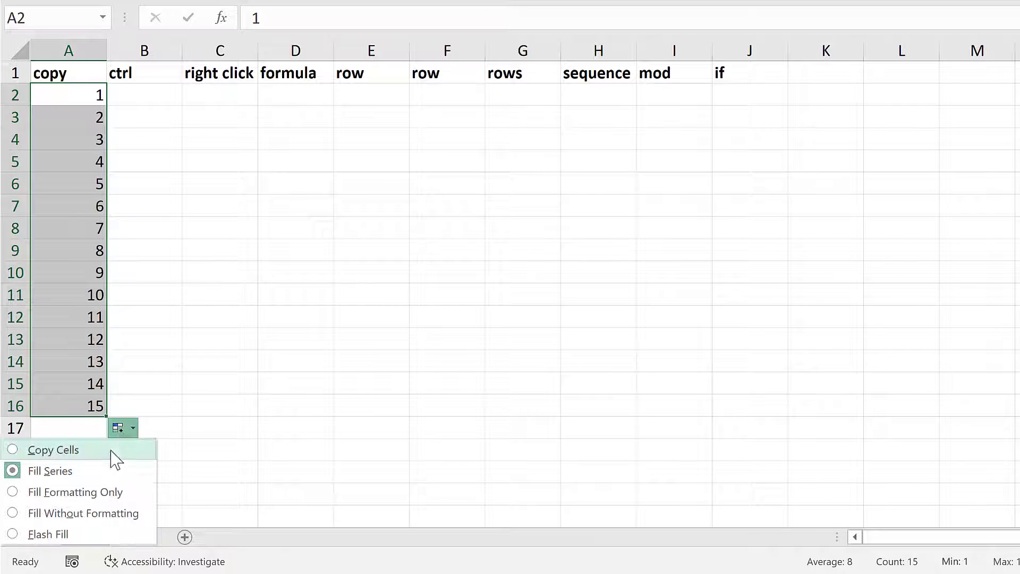
click(89, 451)
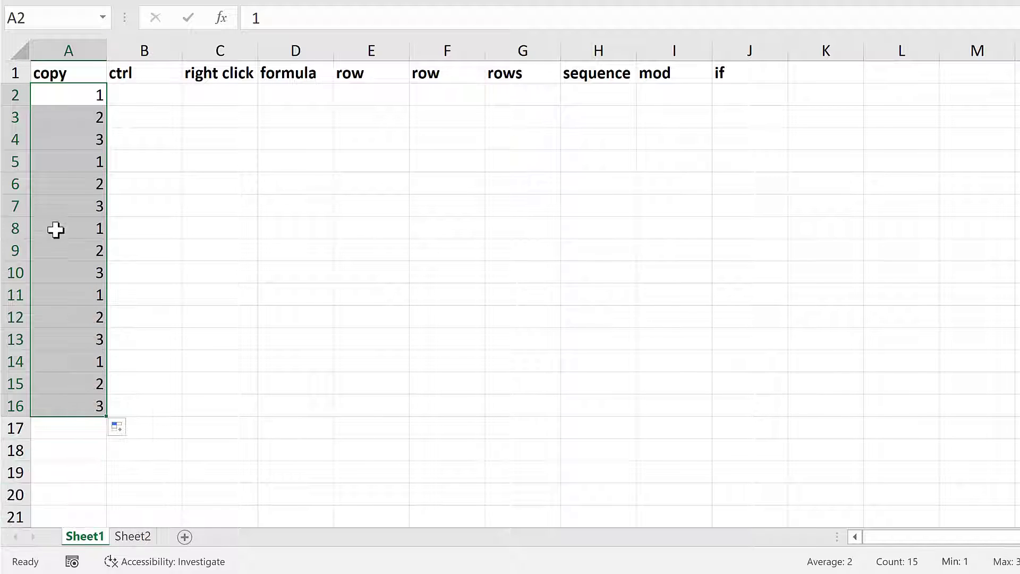
drag(75, 96, 74, 143)
click(75, 164)
drag(74, 194, 75, 276)
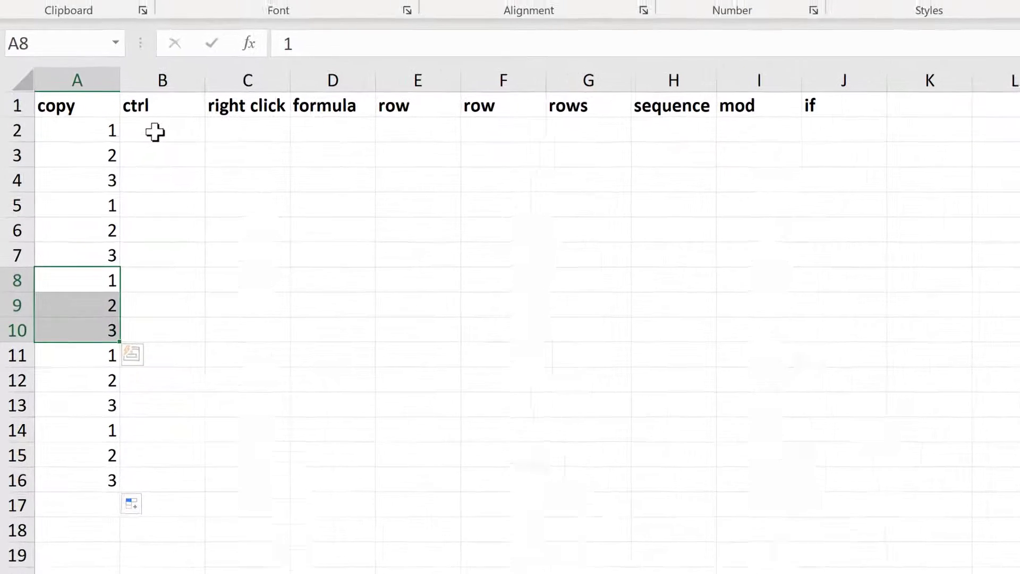
Enter the values 1, 2 and 3 in cells B2 to B4 of the ctrl column
click(136, 95)
text(1)
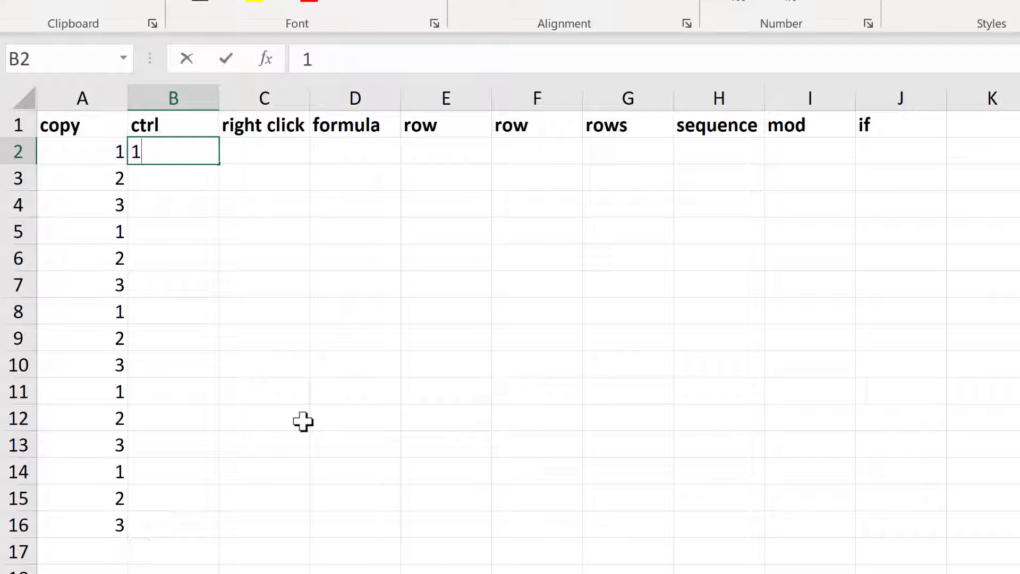
key(ctrl+Return)
key(Return)
text(2)
key(Return)
text(3)
key(Return)
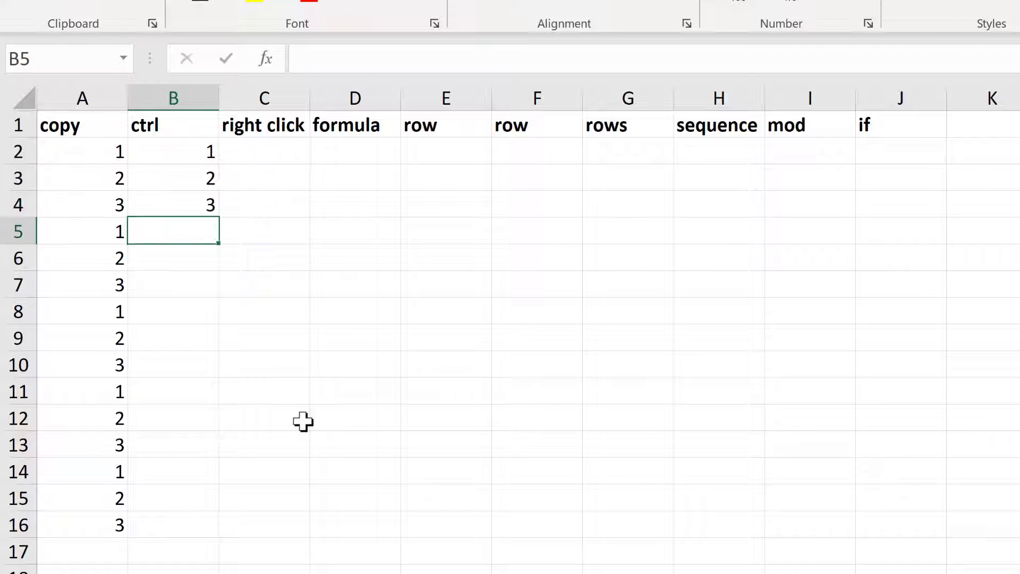
Fill B2:B4 down to B16 as a repeating copy of 1, 2, 3 instead of a continuing series
click(191, 154)
drag(205, 187, 206, 204)
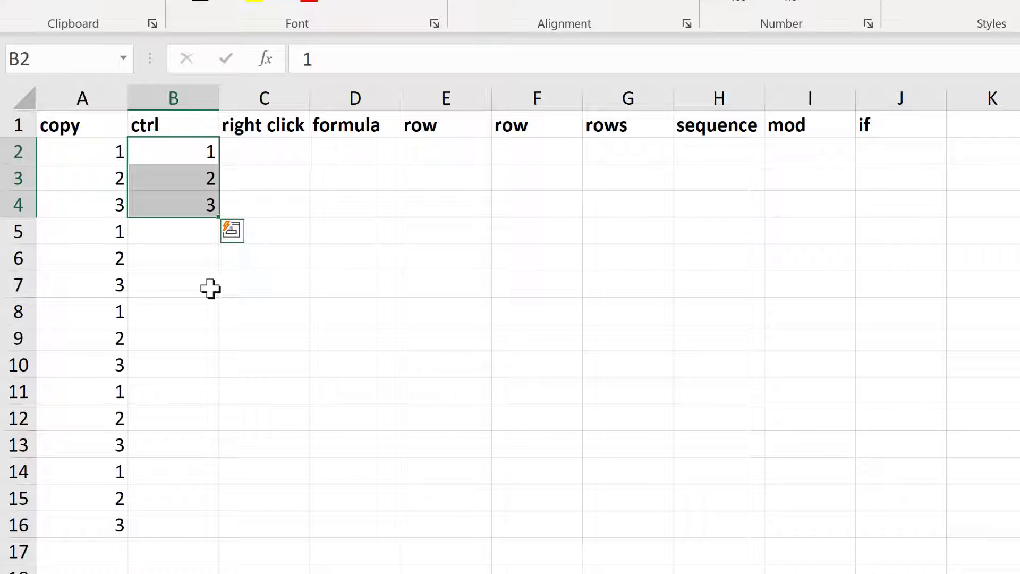
key(ctrl)
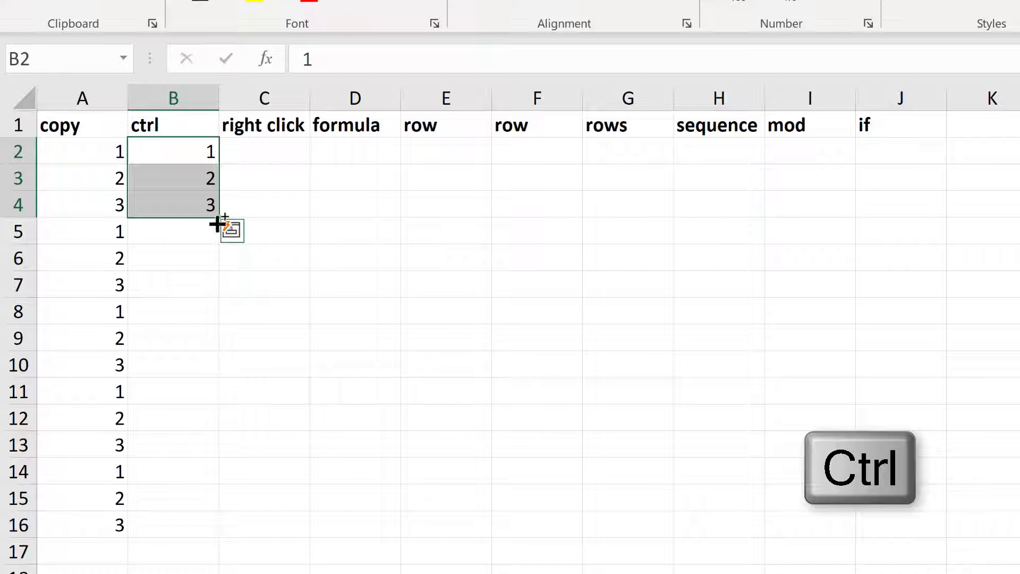
drag(218, 223, 205, 526)
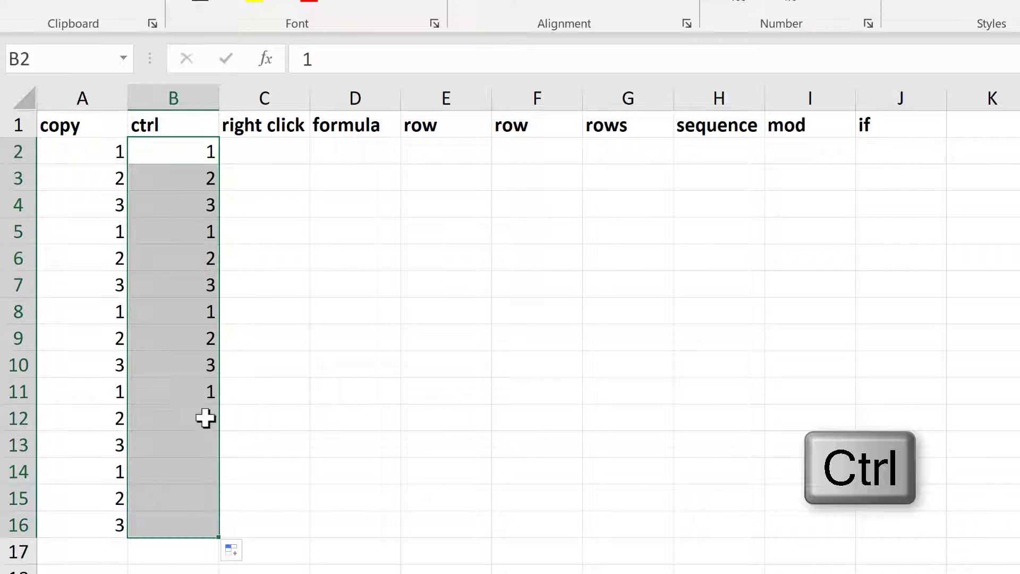
click(252, 376)
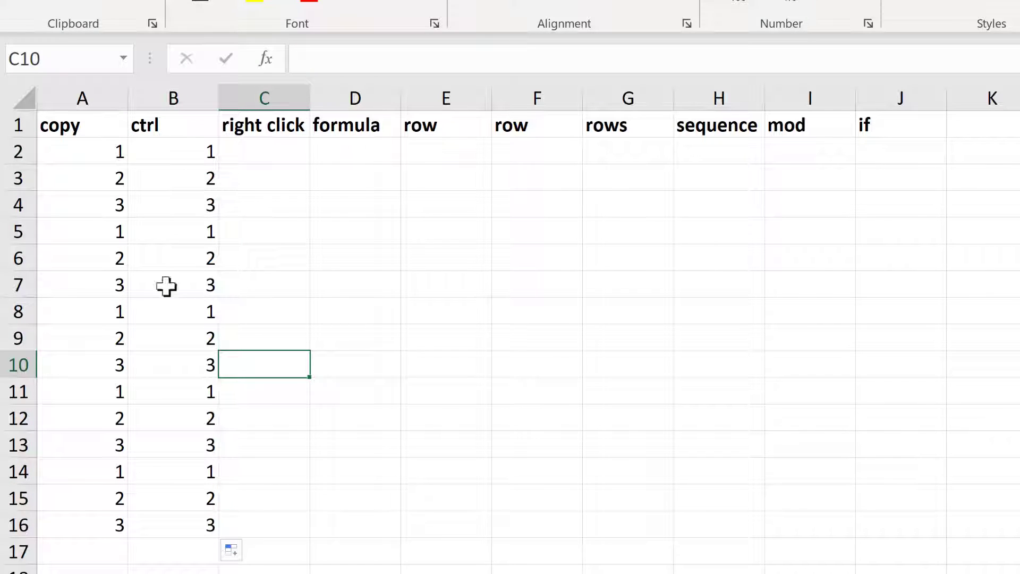
Enter the values 1, 2 and 3 in cells C2 to C4 of the right click column
click(233, 158)
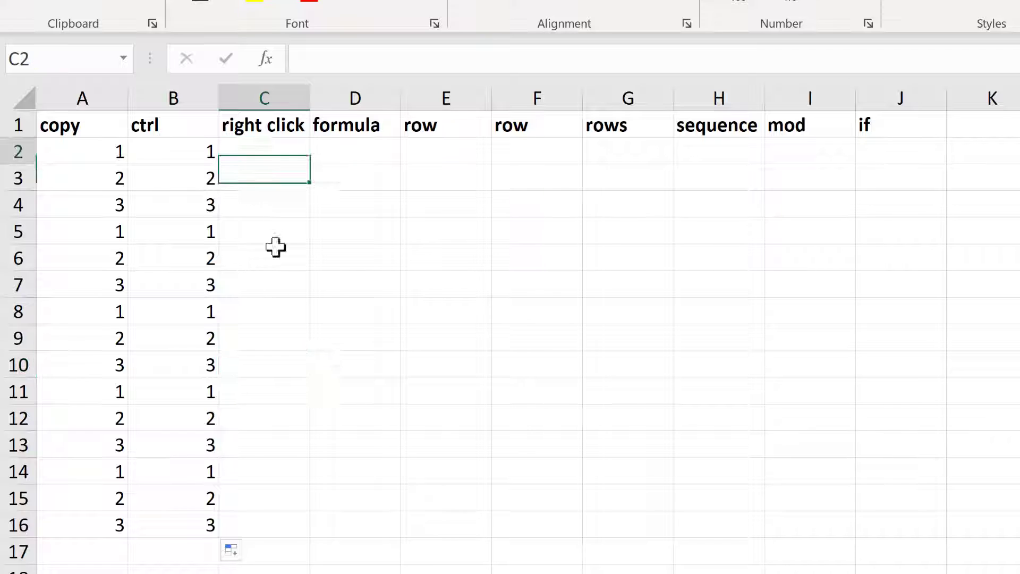
text(1)
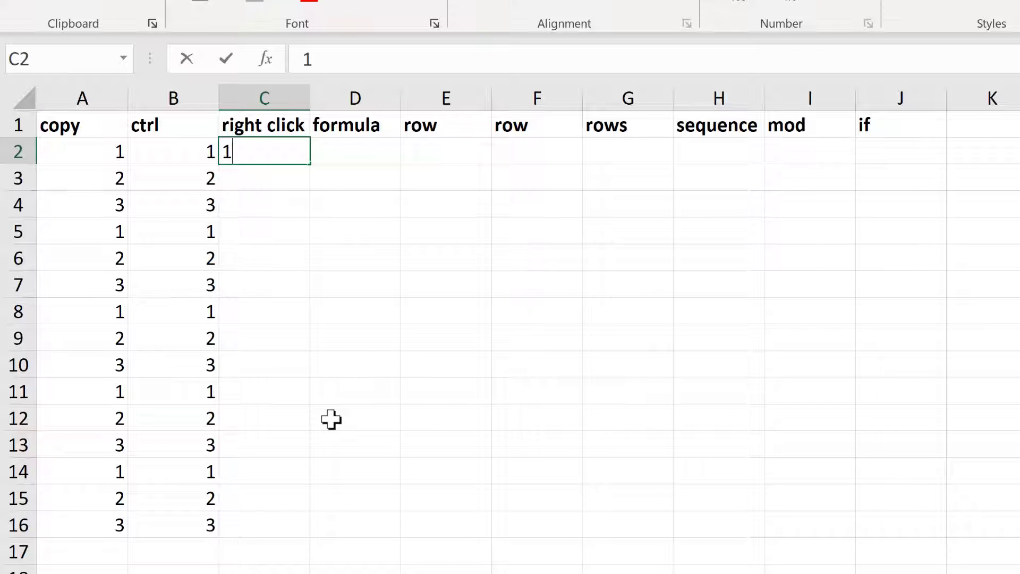
key(Return)
text(2)
key(Return)
text(3)
key(ctrl+Return)
key(Return)
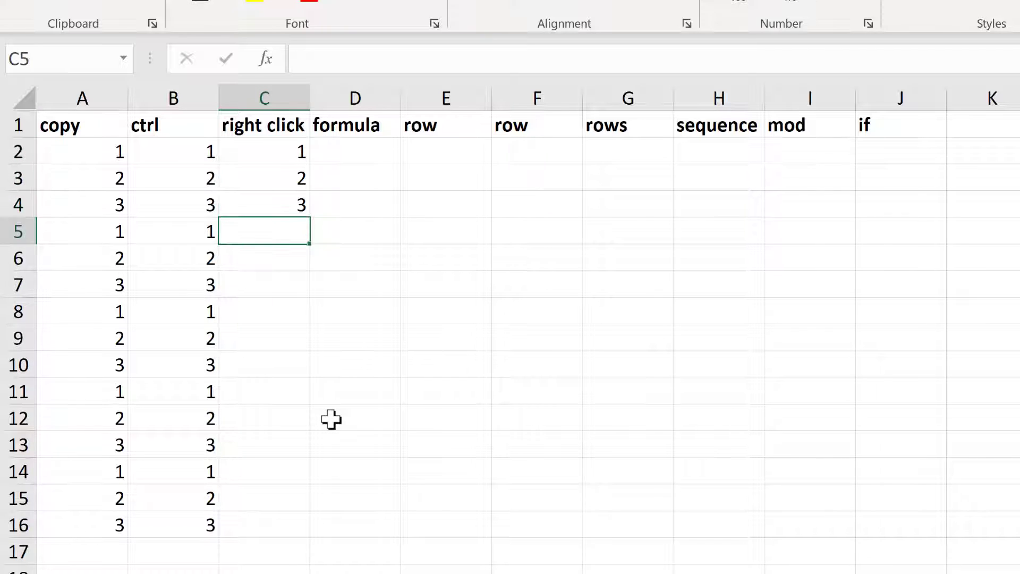
Fill C2:C4 down to C16 using the Copy Cells option so the three numbers repeat
drag(273, 153, 280, 206)
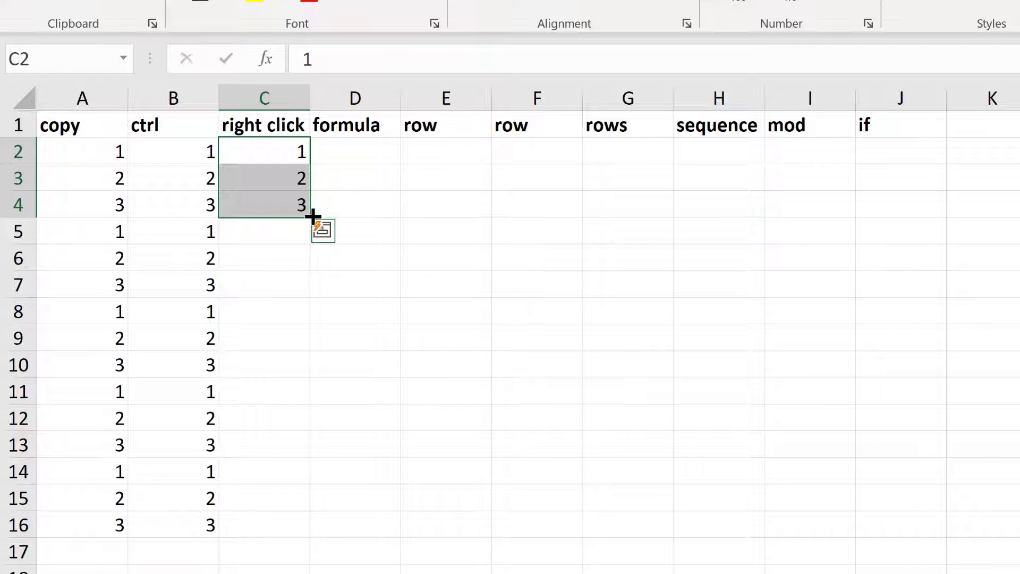
drag(312, 215, 304, 534)
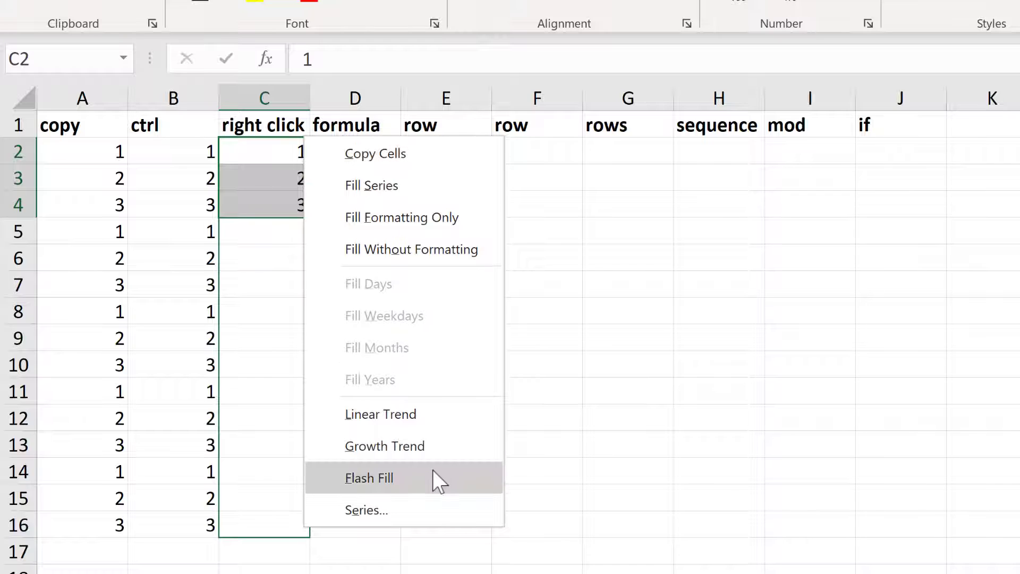
click(404, 158)
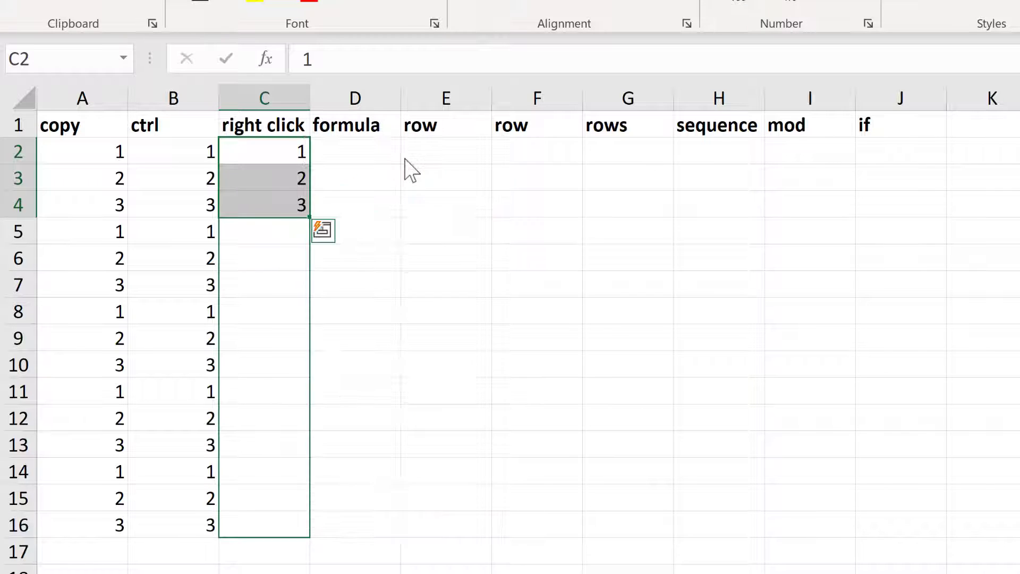
click(342, 266)
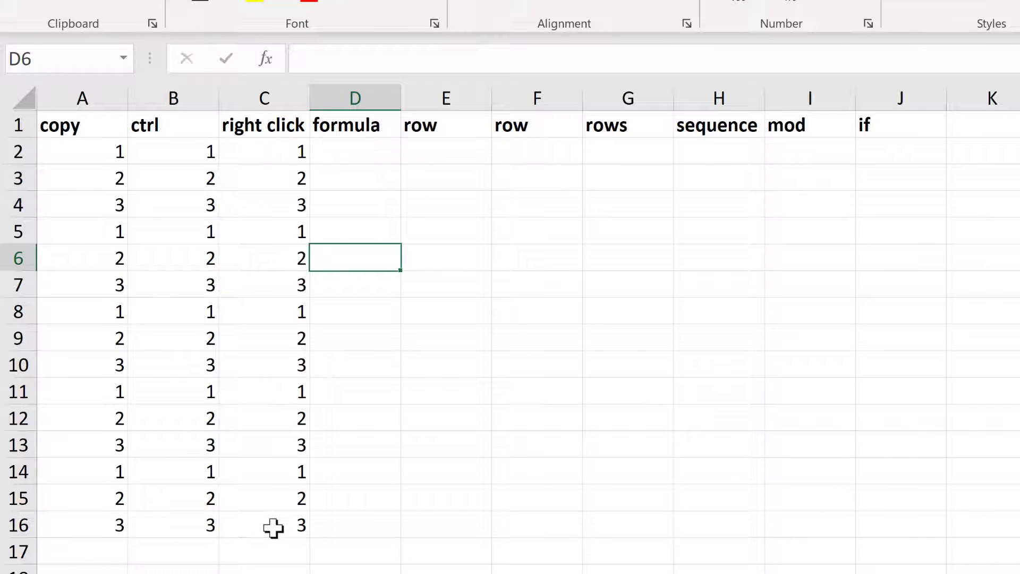
Enter the values 1, 2 and 3 in cells D2 to D4 of the formula column
click(331, 155)
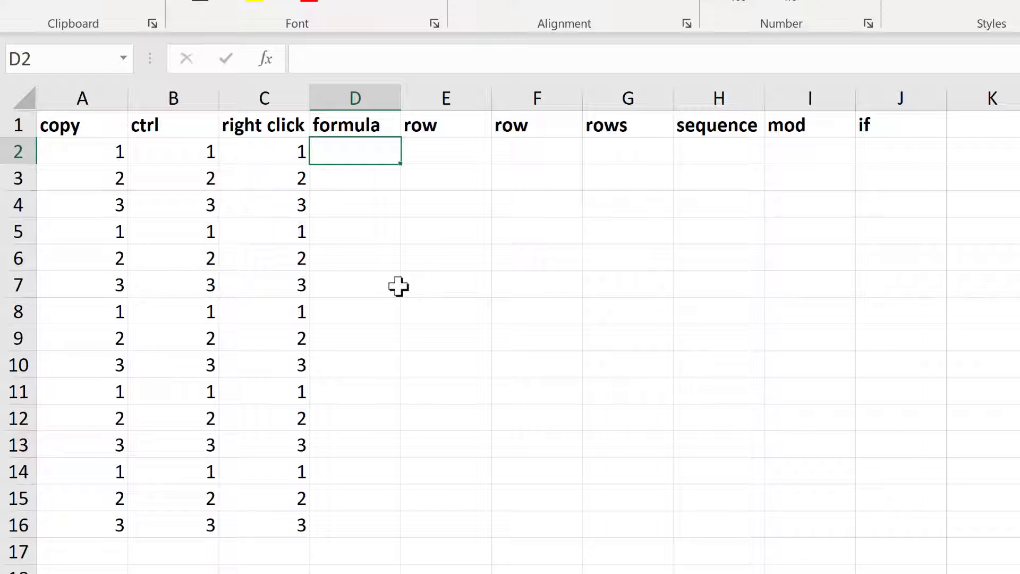
text(1)
key(Return)
text(2)
key(Return)
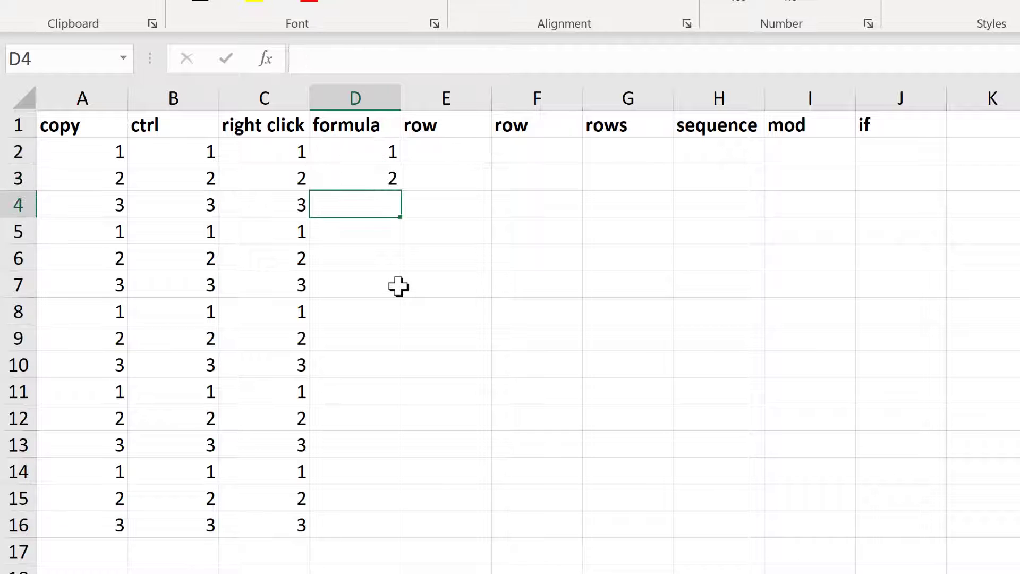
text(3)
key(Return)
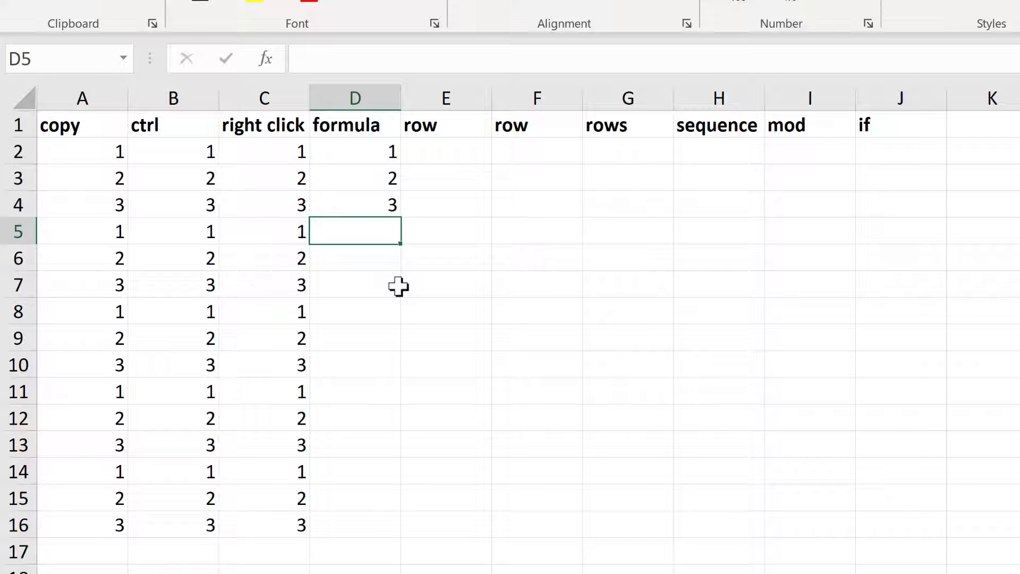
Enter the formula =D2 in cell D5 and fill it down to D16
text(=)
click(387, 153)
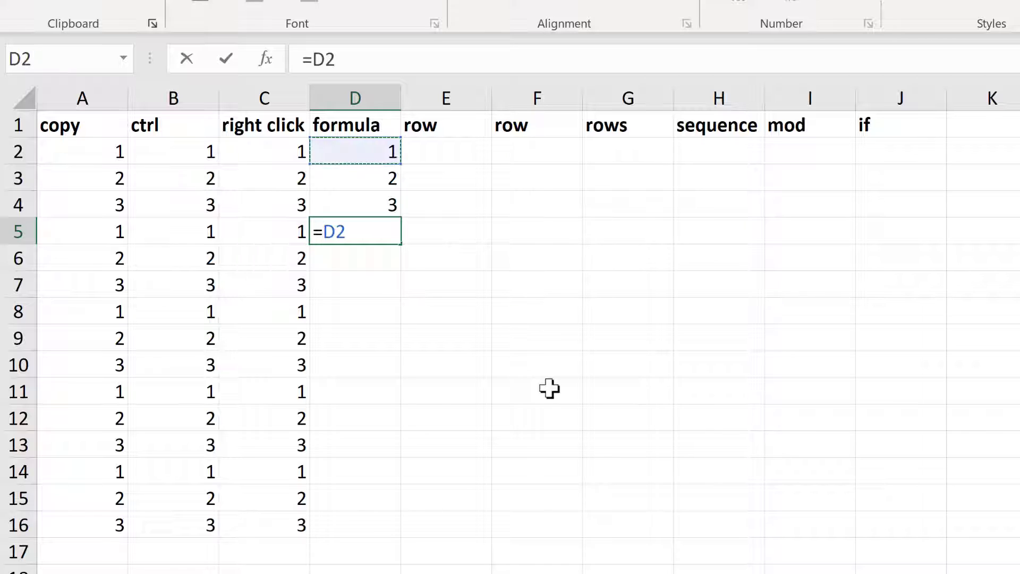
key(Return)
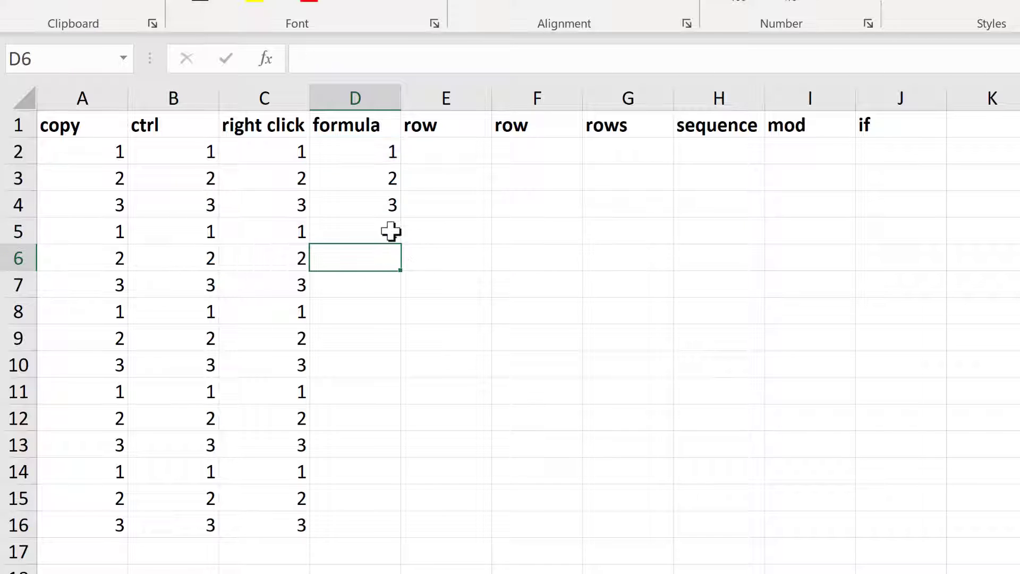
click(391, 231)
double_click(400, 243)
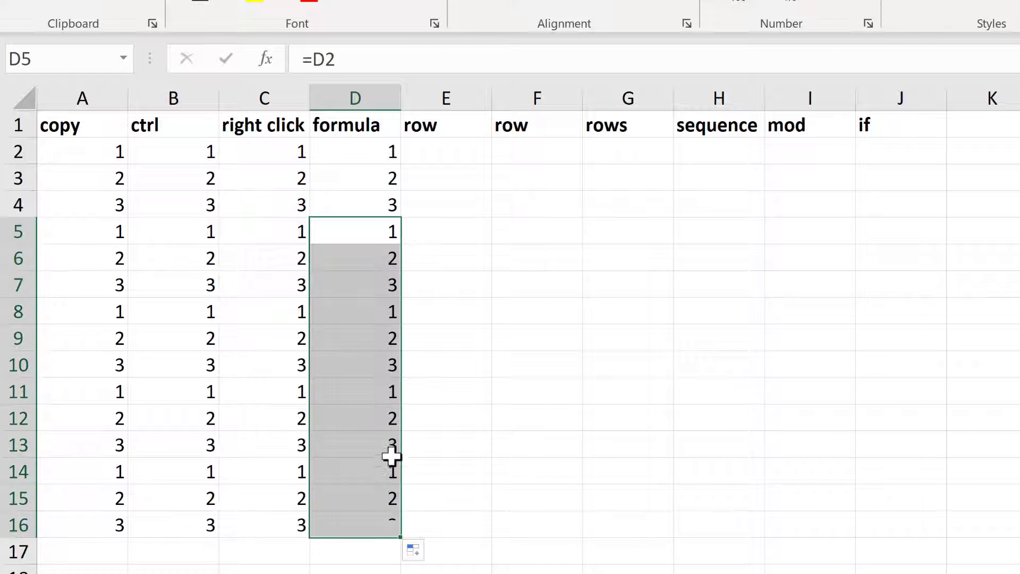
Examine the formulas in cells D5 to D8 to see which earlier cell each one references
click(361, 233)
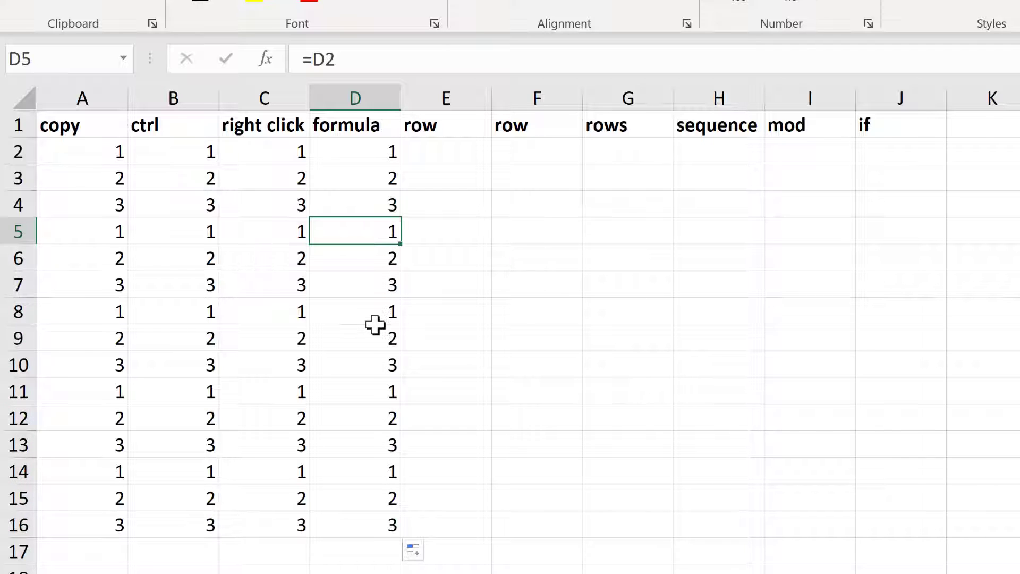
click(381, 59)
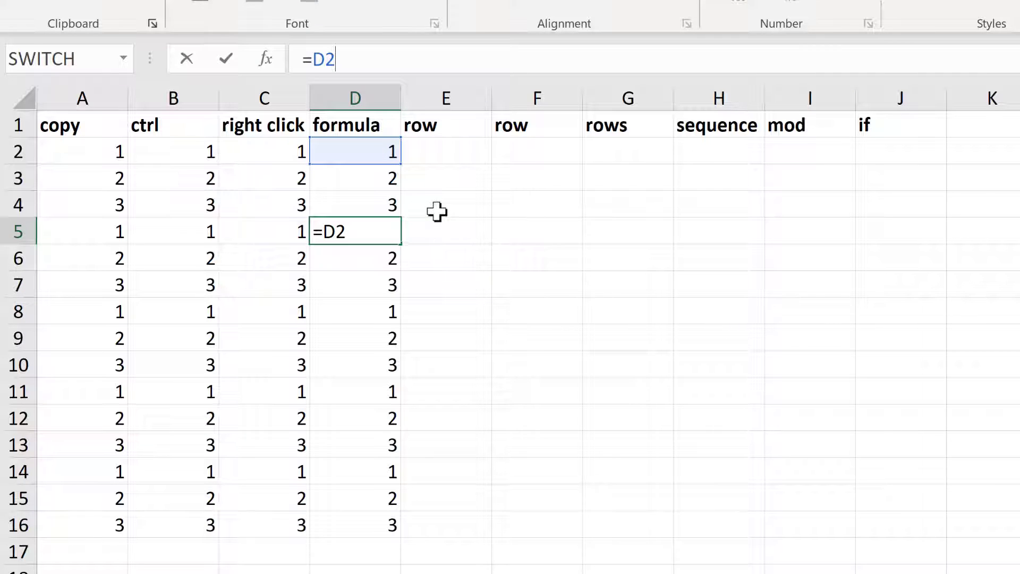
key(Return)
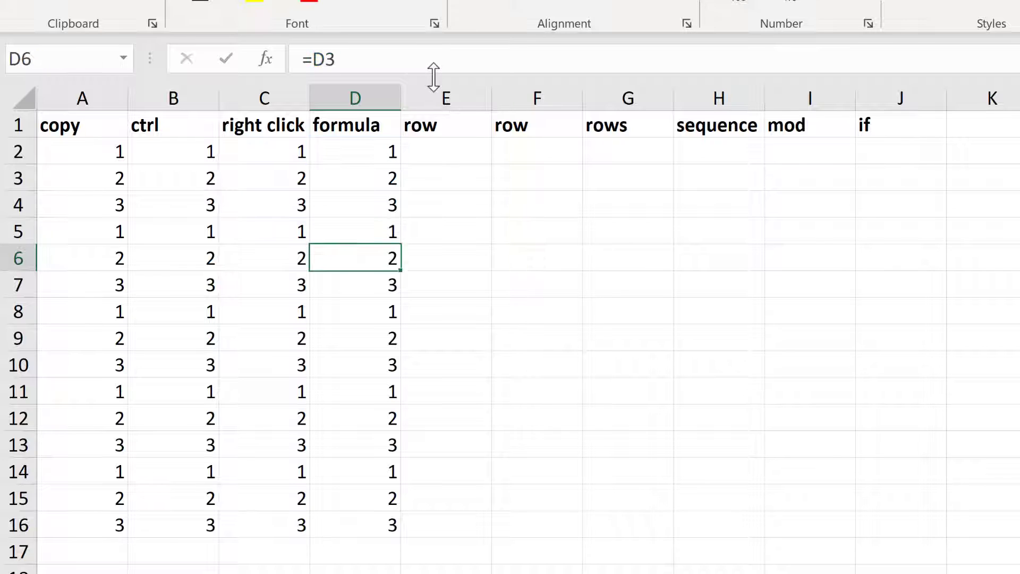
click(422, 58)
key(Return)
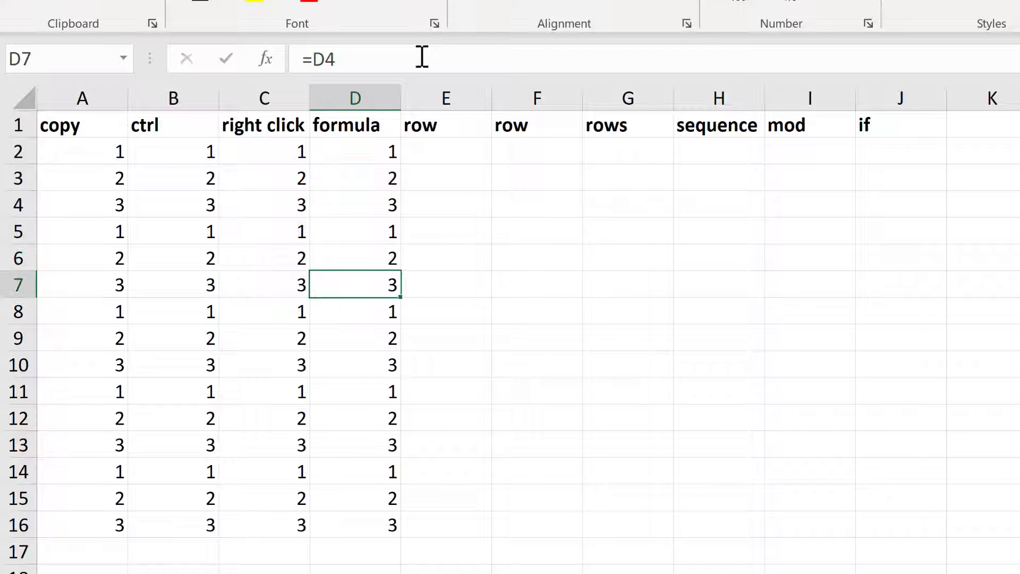
click(421, 57)
key(Return)
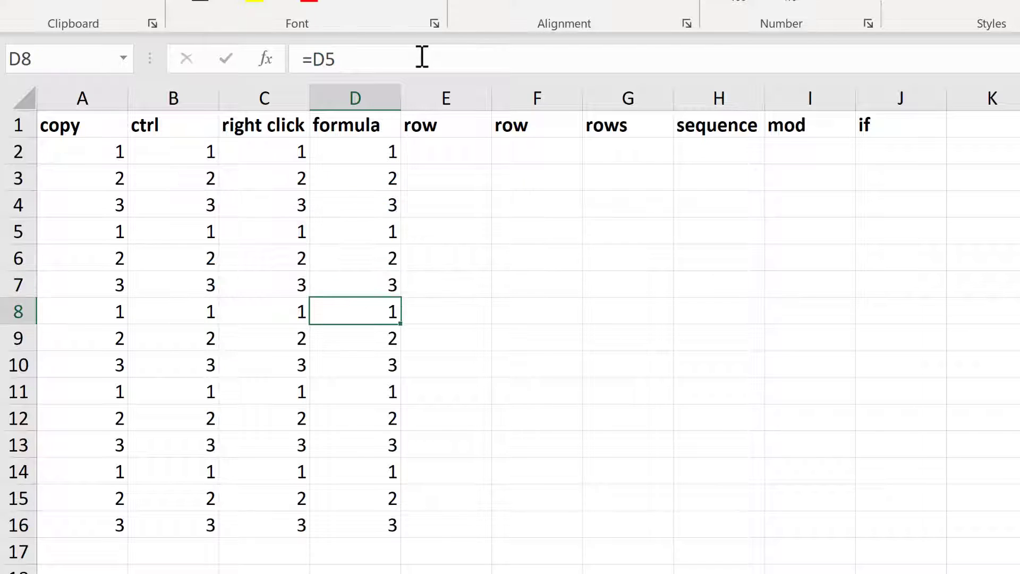
click(422, 58)
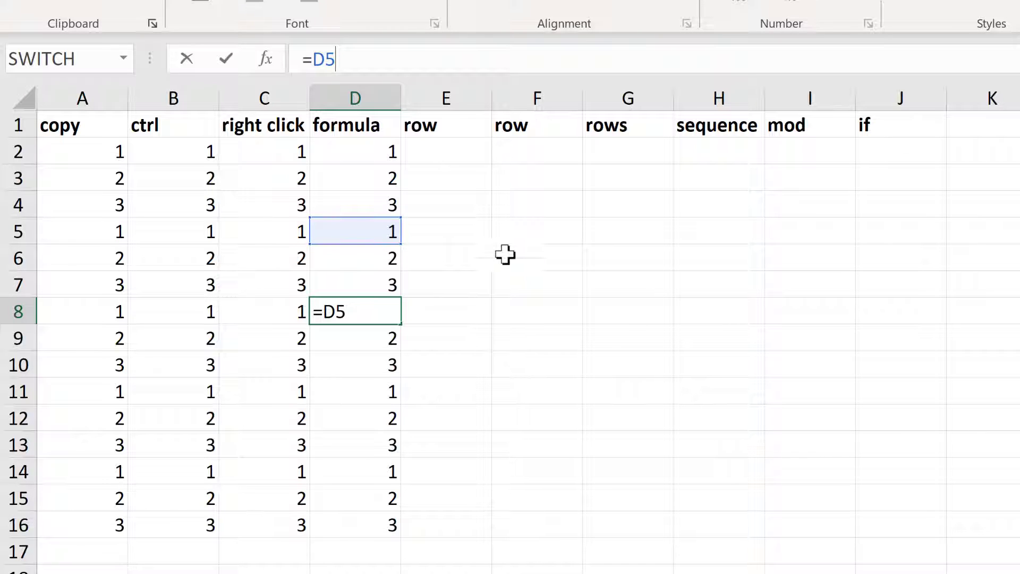
key(Return)
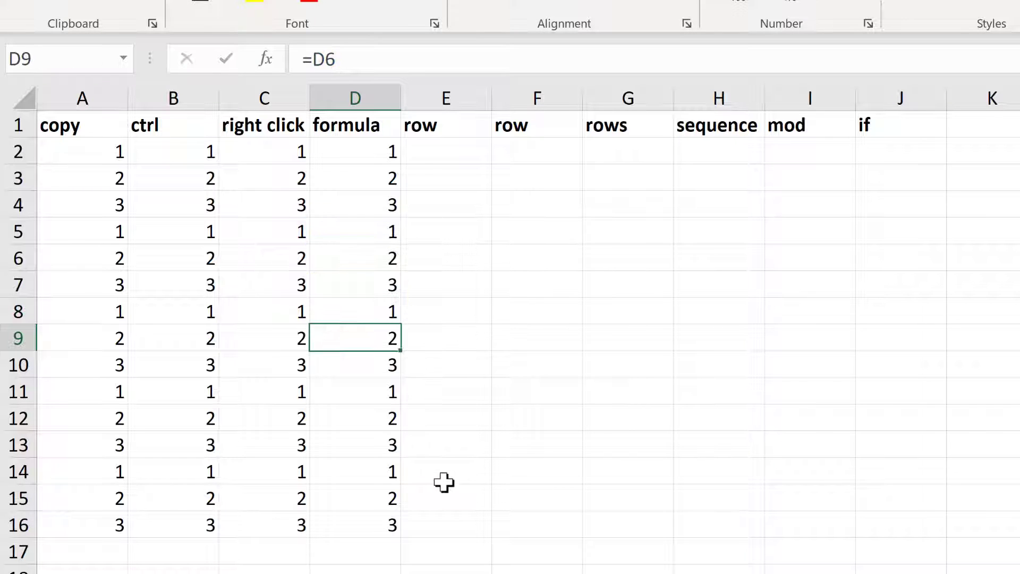
Enter the formula =ROW(A1) in cell E2 and fill it down to E16
click(445, 152)
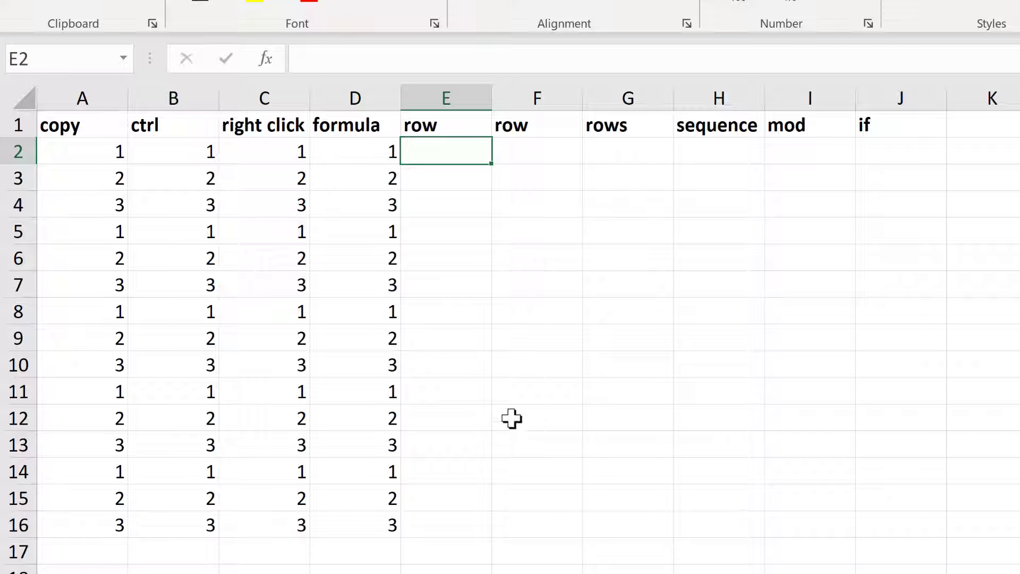
text(=row)
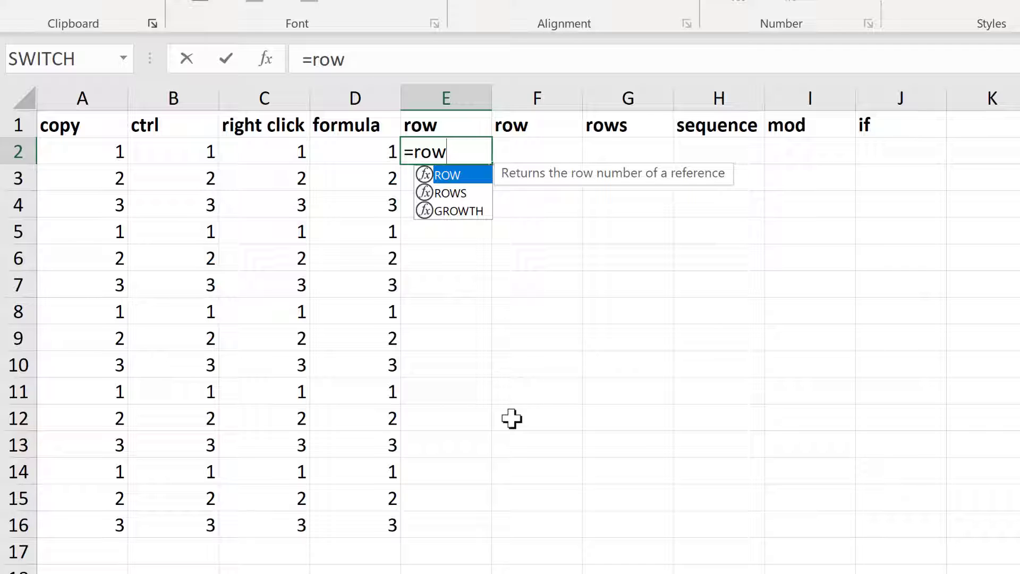
key(Tab)
text(a)
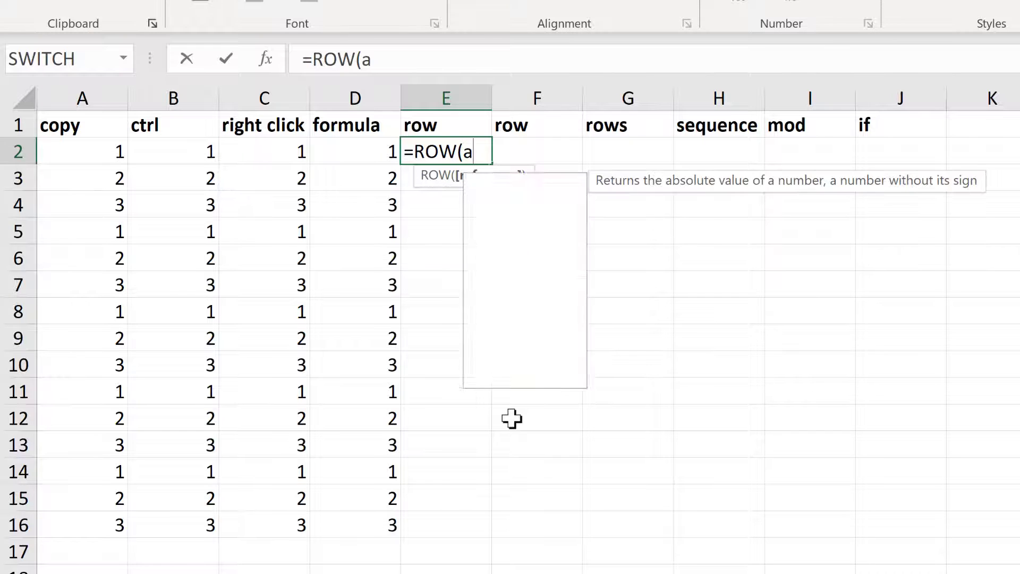
text(1))
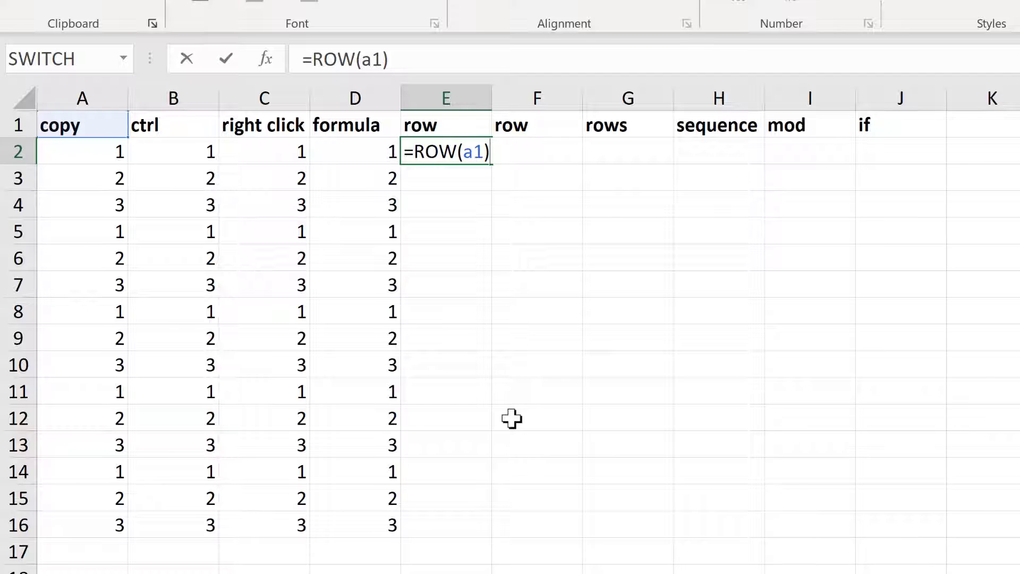
key(Return)
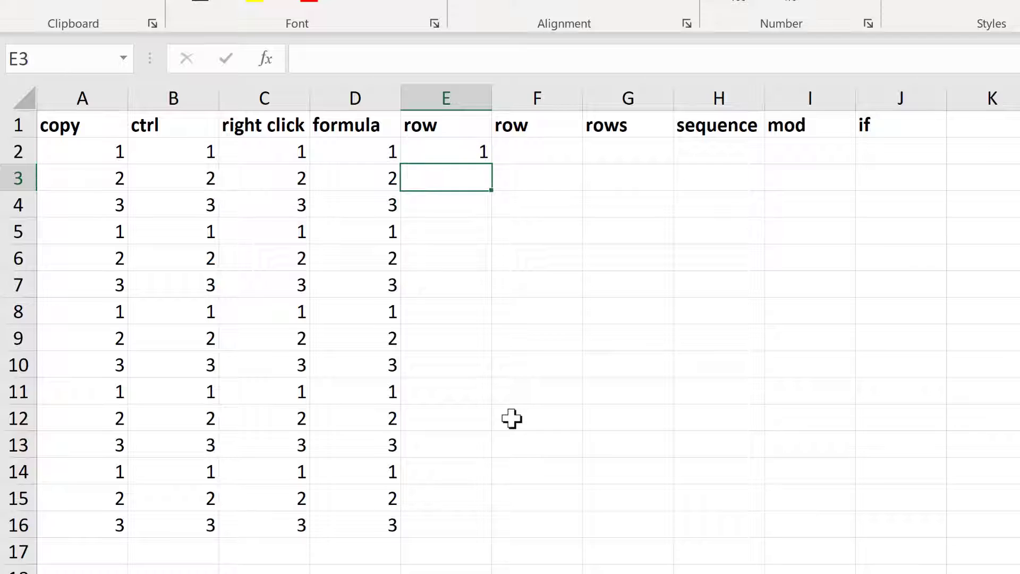
key(Up)
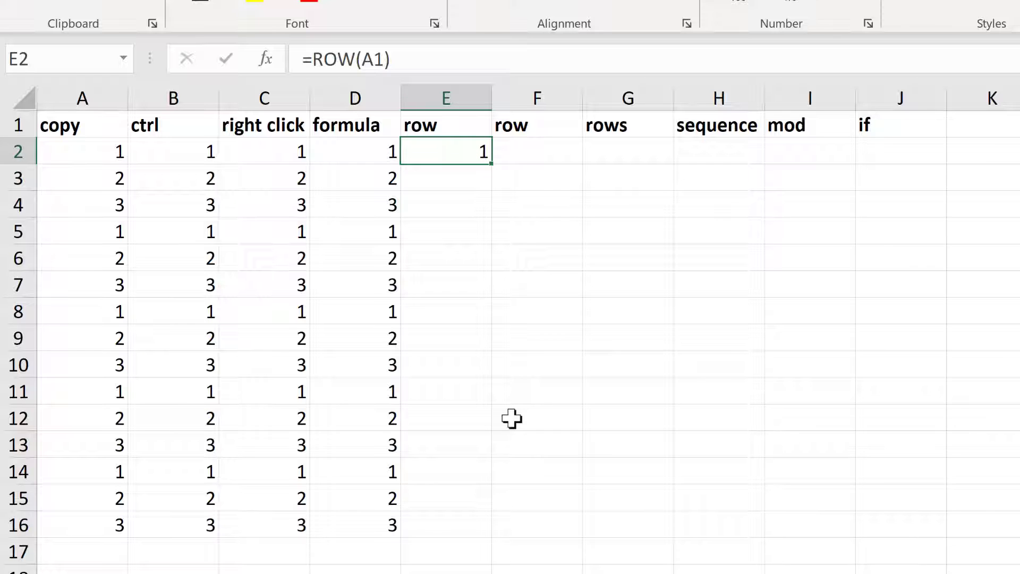
double_click(491, 168)
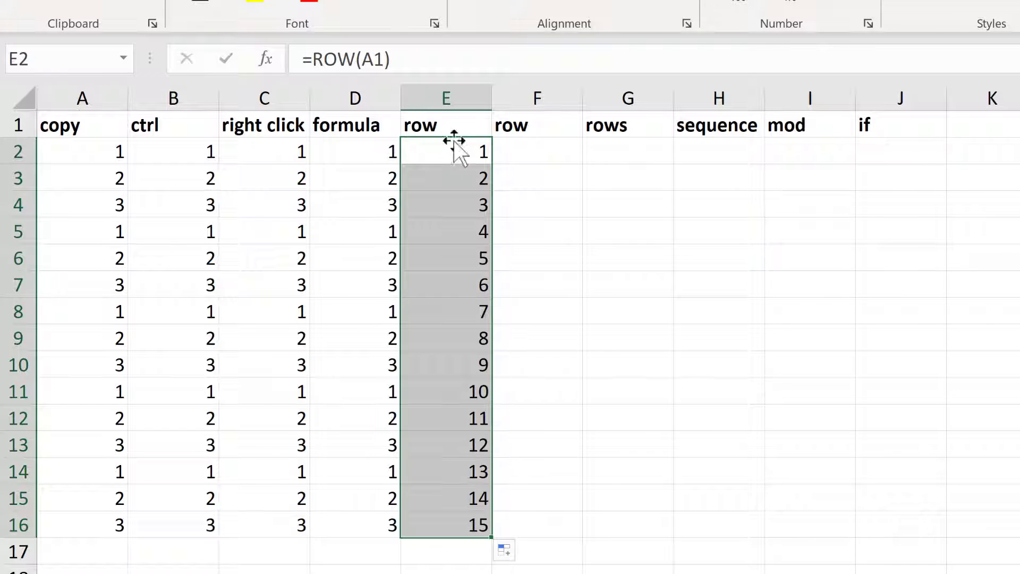
Examine the formulas in cells E3 to E5 to see which cell each ROW function references
drag(458, 170, 456, 176)
click(456, 176)
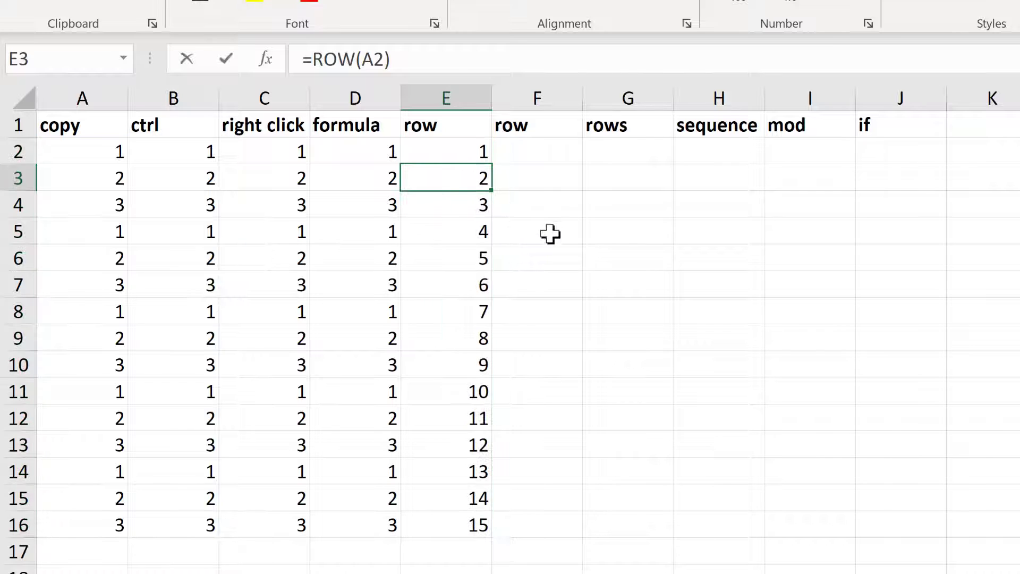
key(F2)
key(Return)
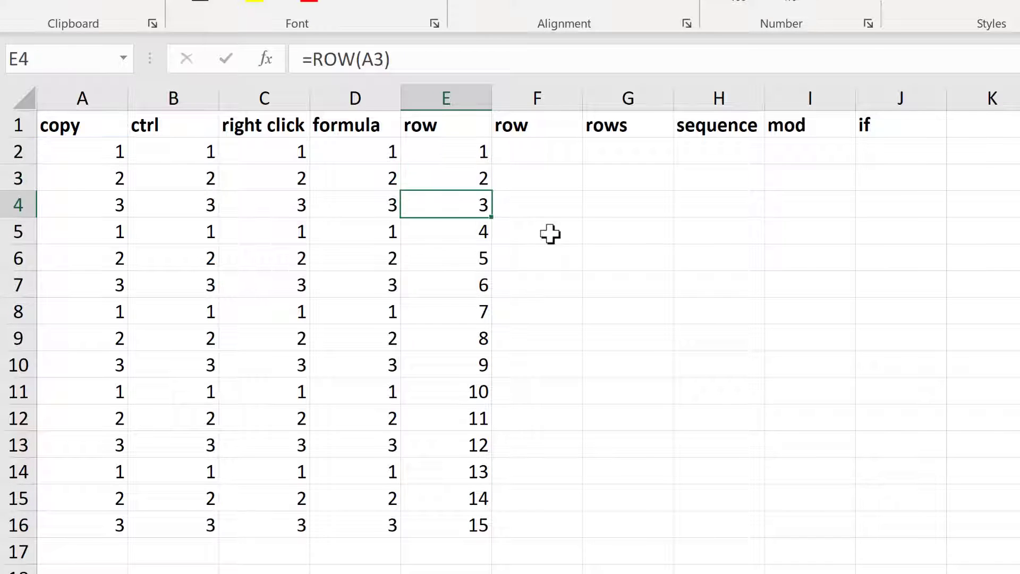
key(F2)
key(Return)
key(F2)
key(Return)
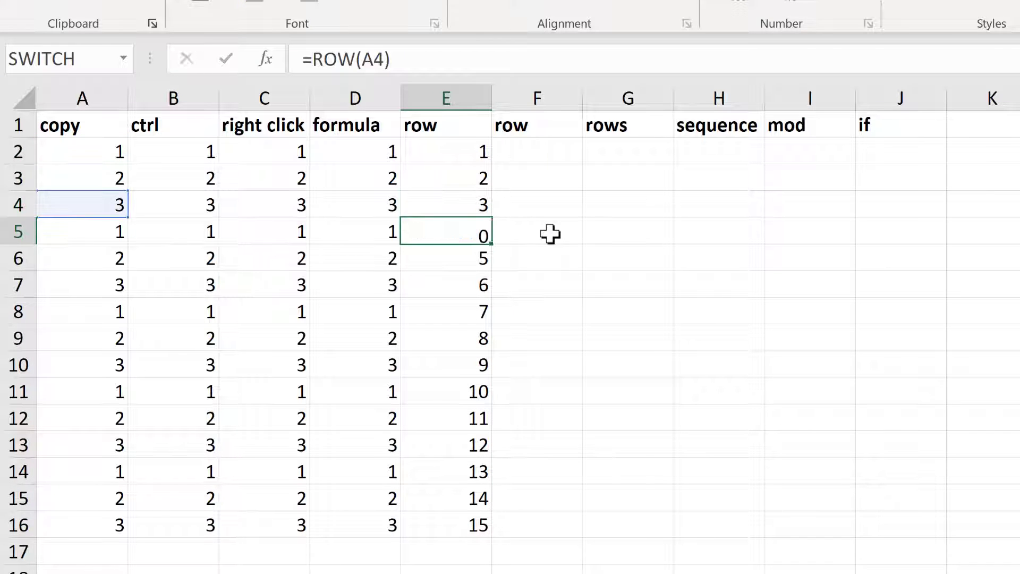
Enter the formula =MOD(E2,3) in cell F2 and fill it down to F16
click(560, 157)
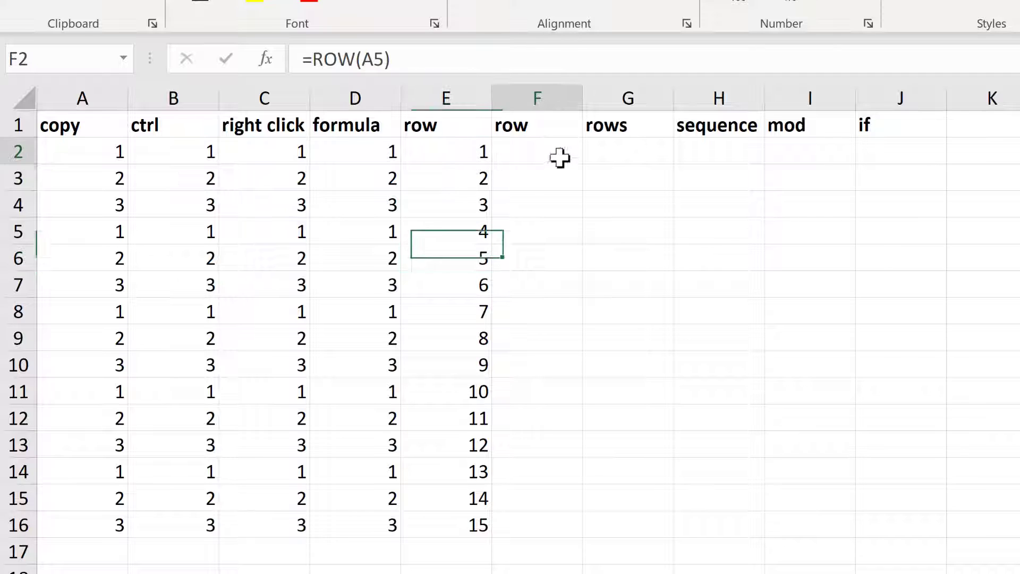
text(=mod)
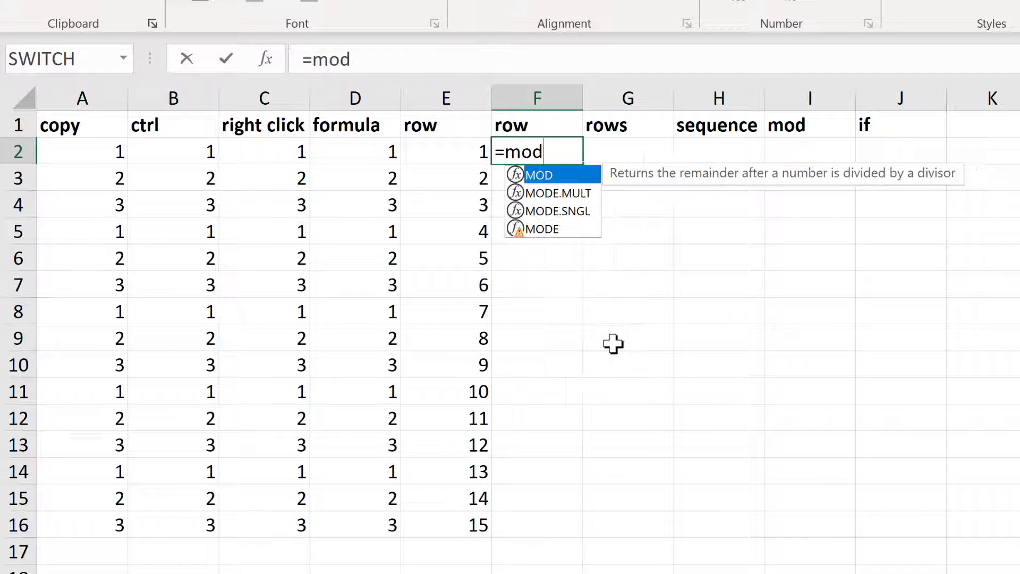
key(Tab)
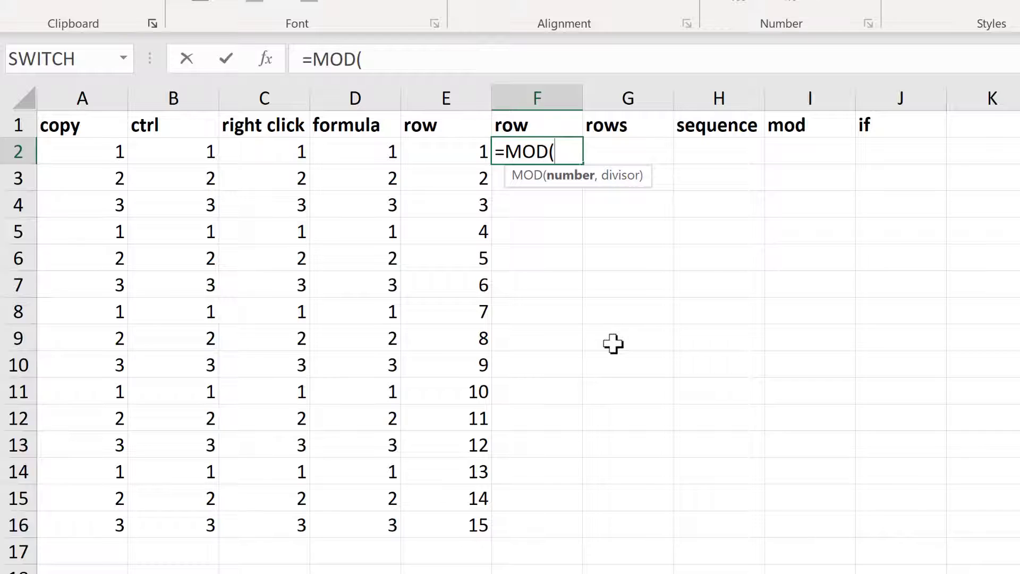
key(BackSpace)
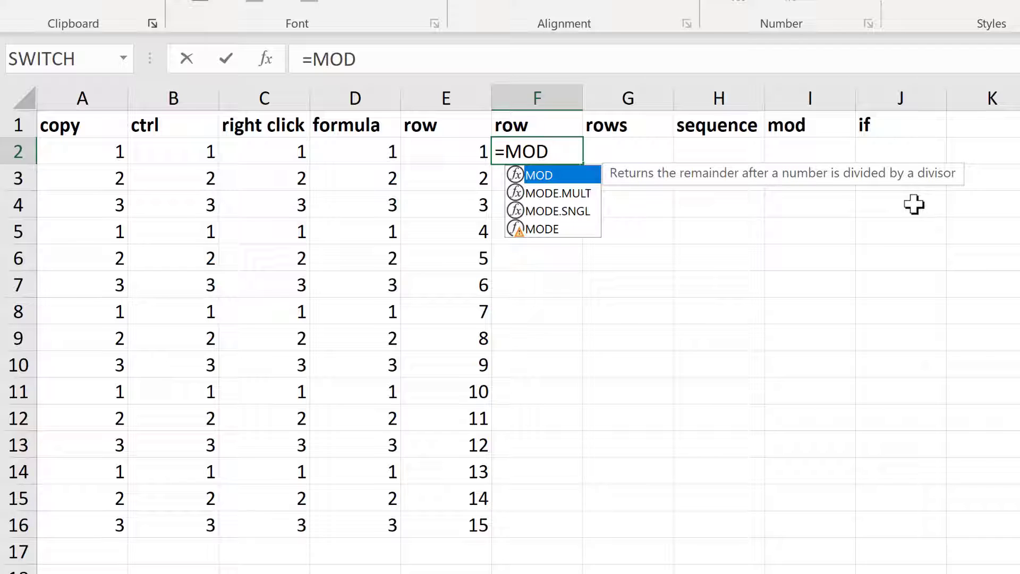
text(()
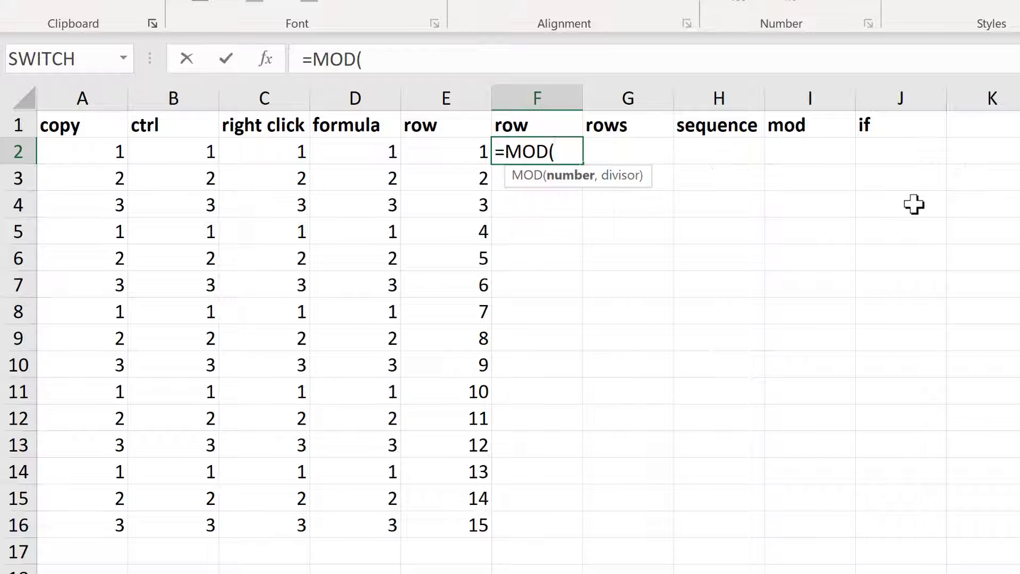
click(457, 153)
text(,)
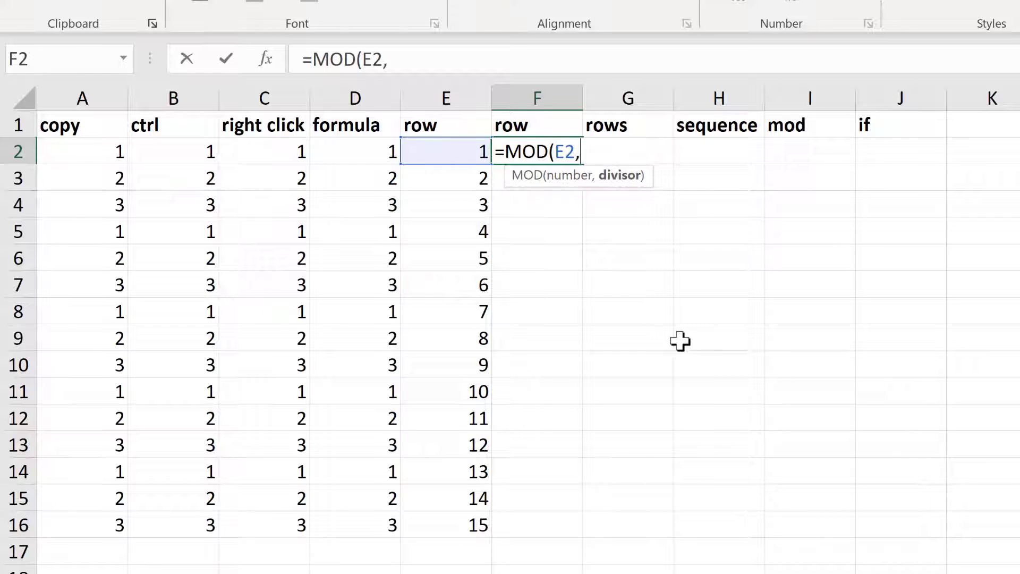
text(3))
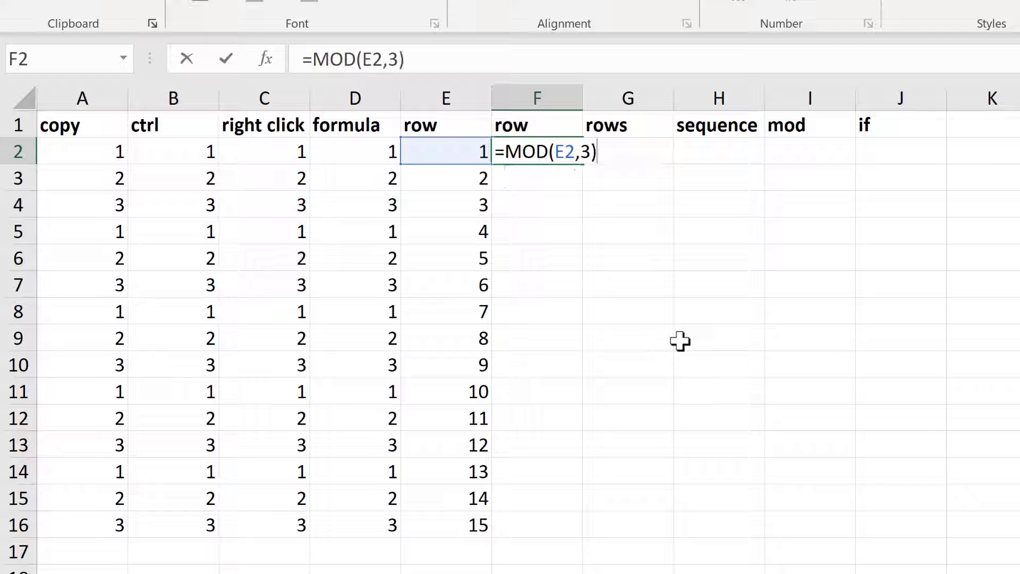
key(Return)
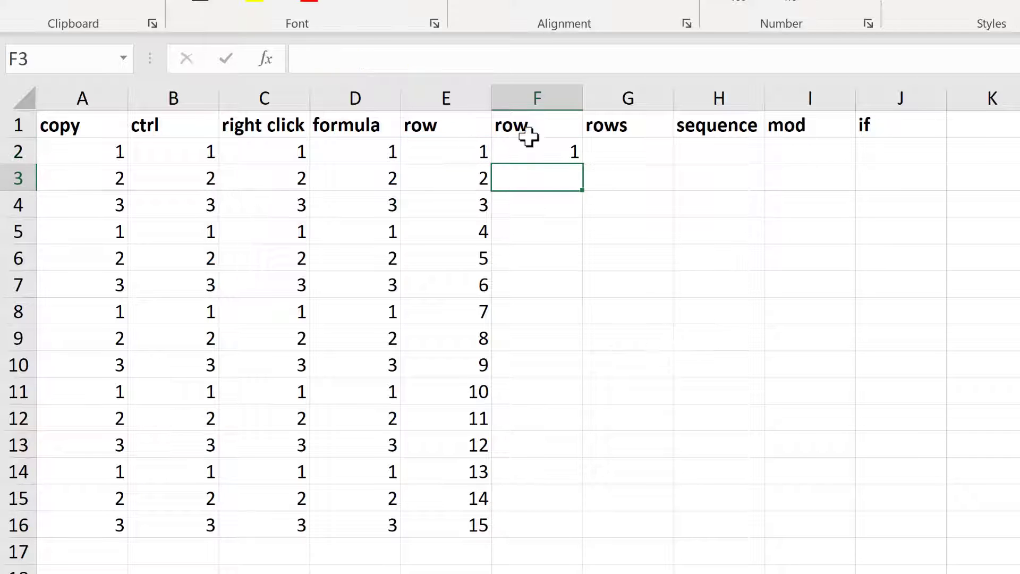
click(571, 160)
double_click(580, 163)
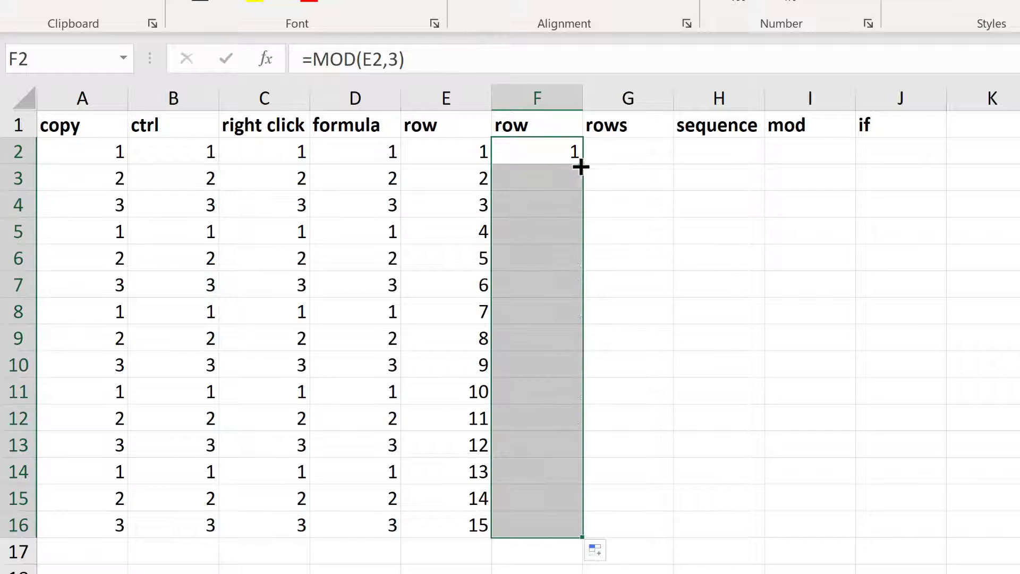
Compare the row numbers in E2:E7 with their MOD remainders and examine the three-row groups in F2:F10
click(537, 142)
click(467, 146)
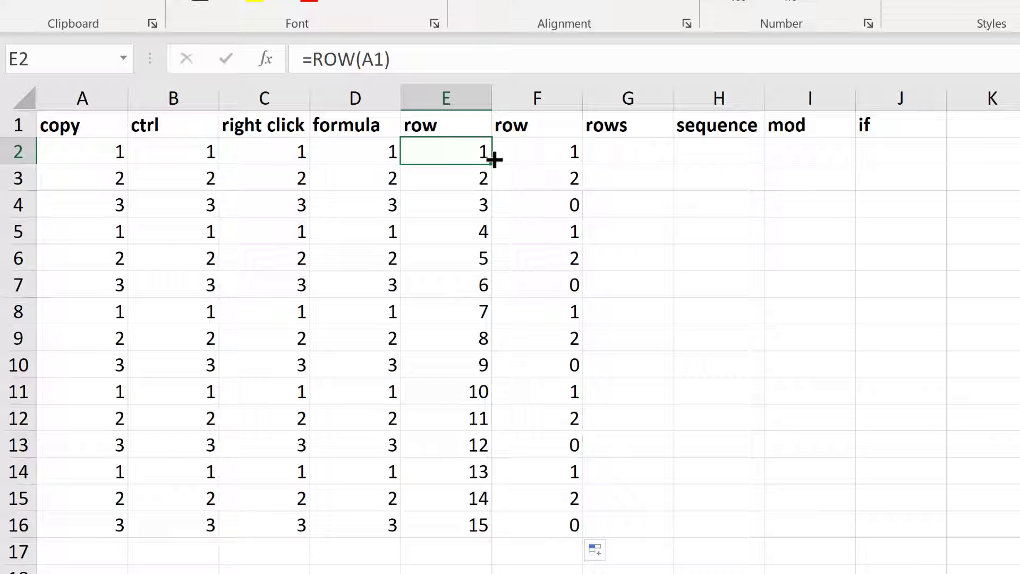
click(552, 151)
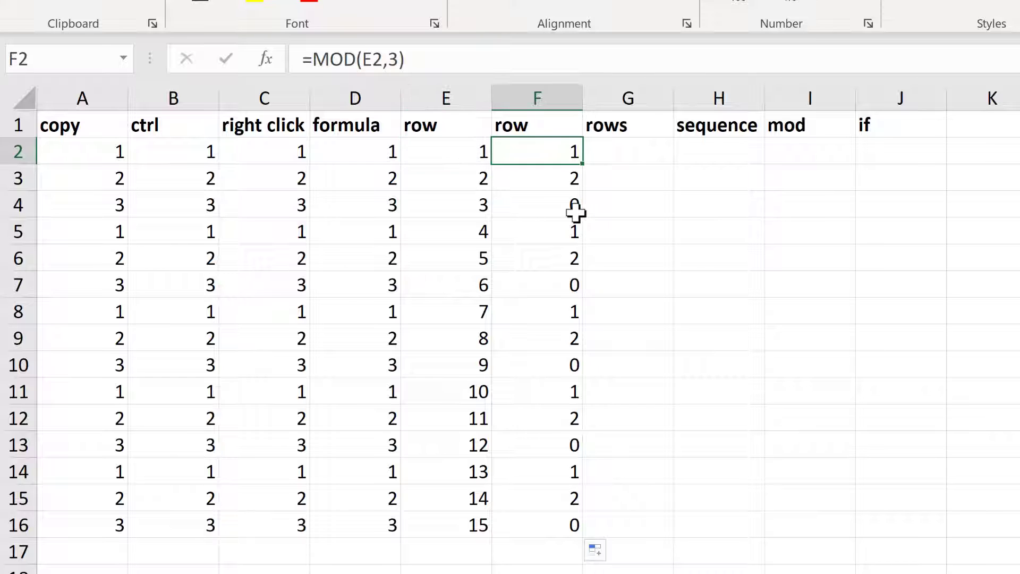
click(475, 179)
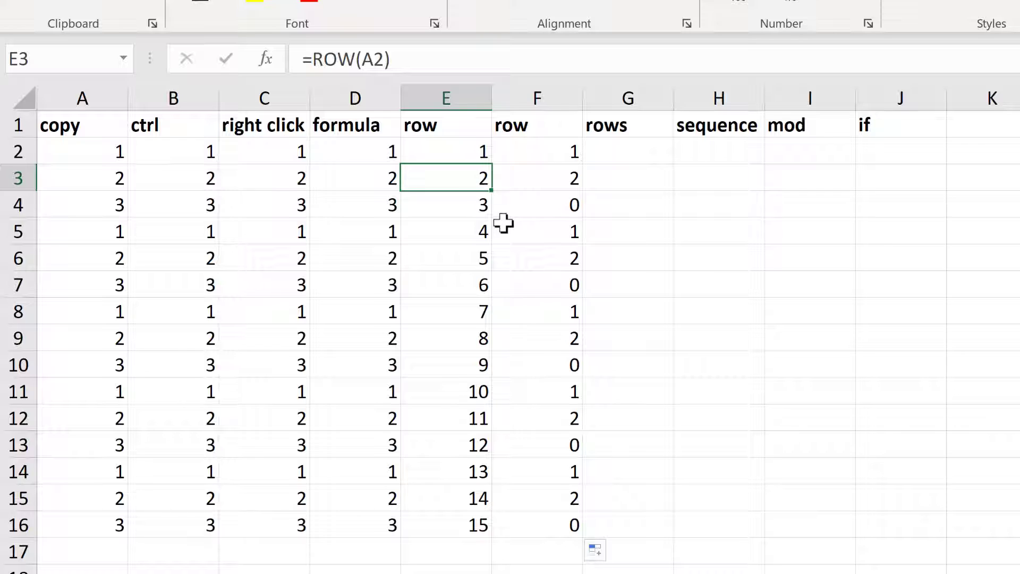
click(535, 182)
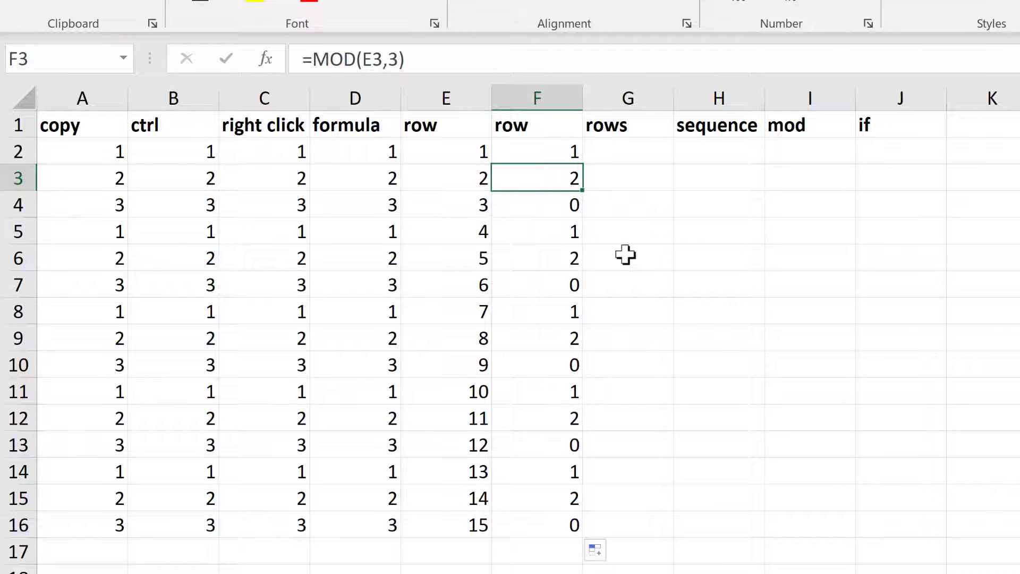
click(474, 210)
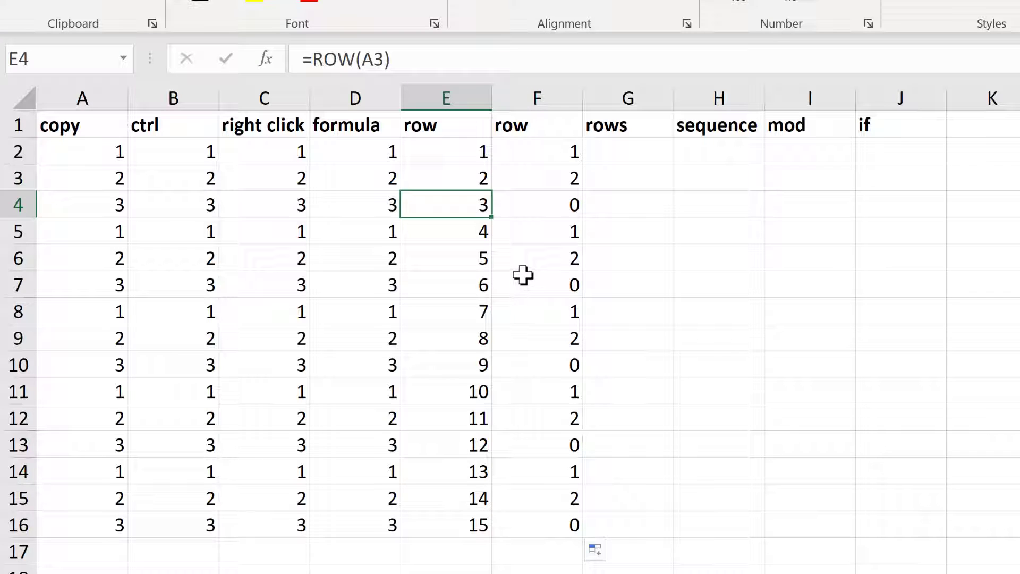
click(578, 203)
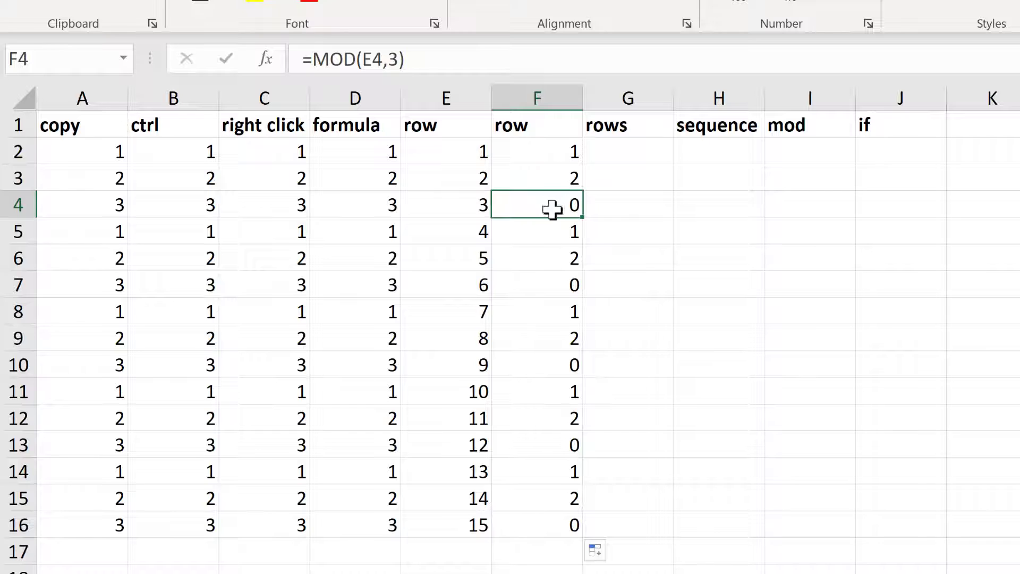
click(456, 233)
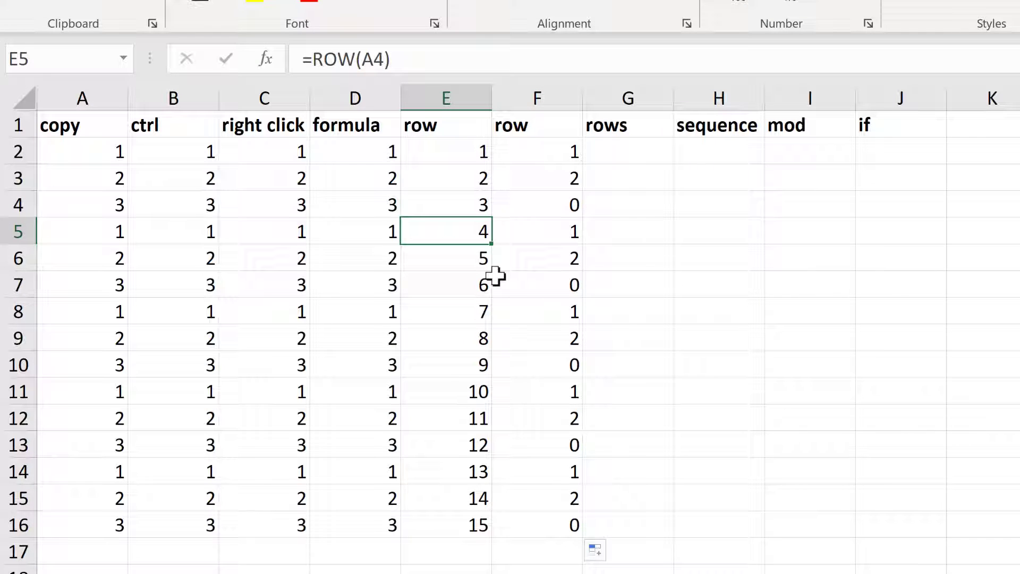
click(540, 229)
click(462, 266)
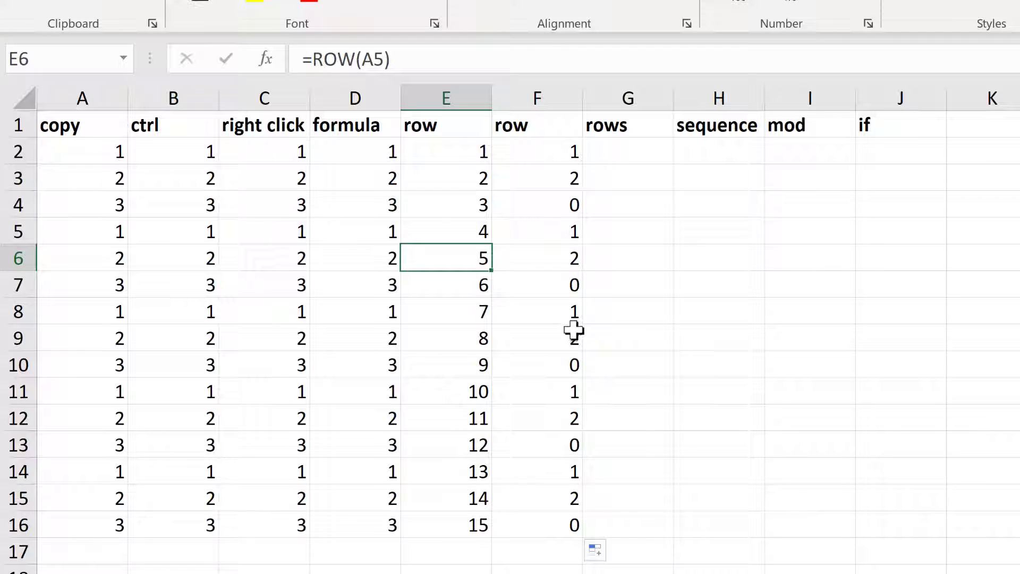
click(567, 258)
click(467, 289)
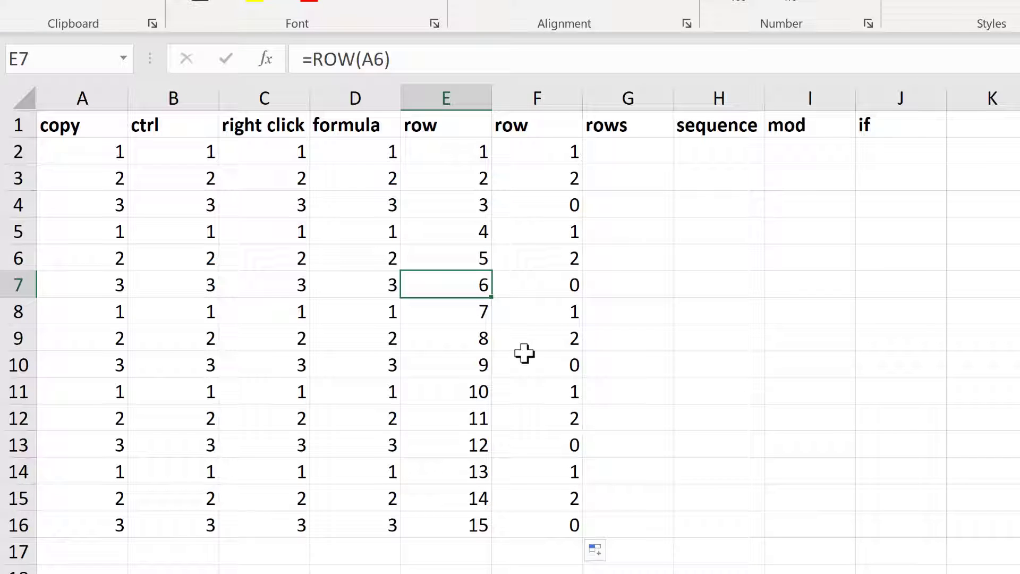
click(549, 277)
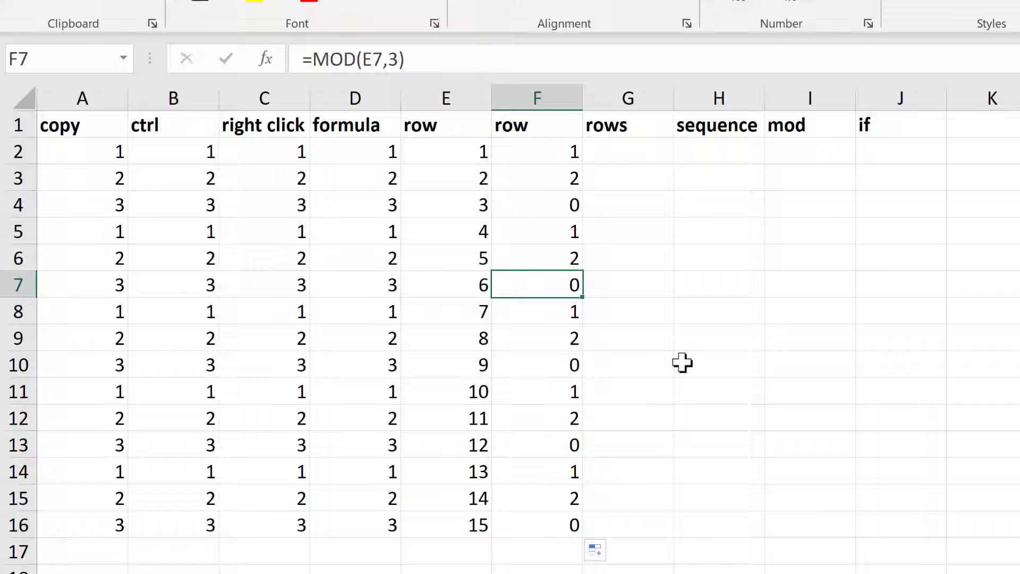
click(548, 159)
click(549, 181)
click(549, 213)
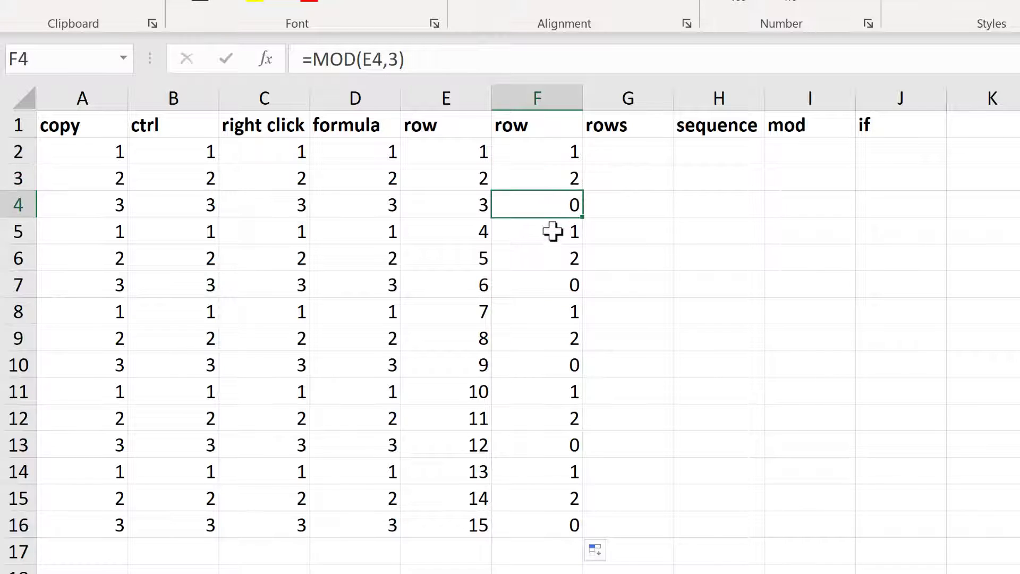
drag(550, 237, 592, 390)
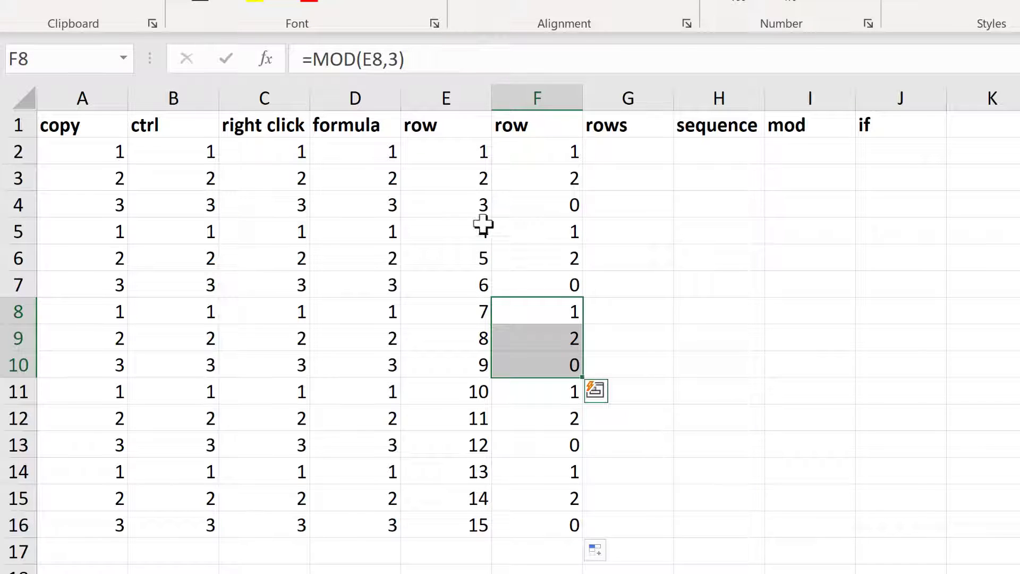
Change the formula in cell E2 to =ROW(A1)-1 and fill it down to E16
click(468, 157)
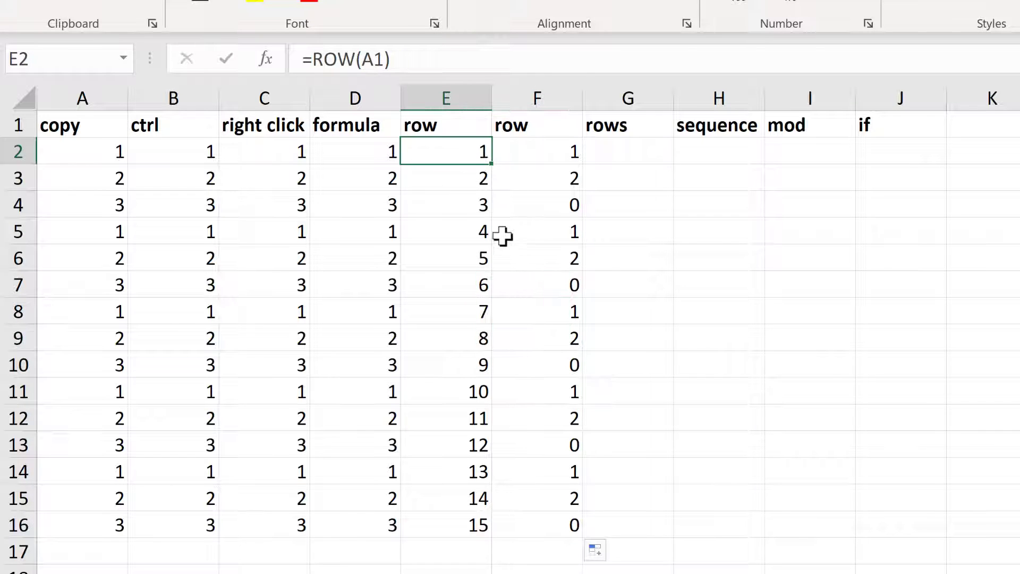
click(439, 61)
text(-1)
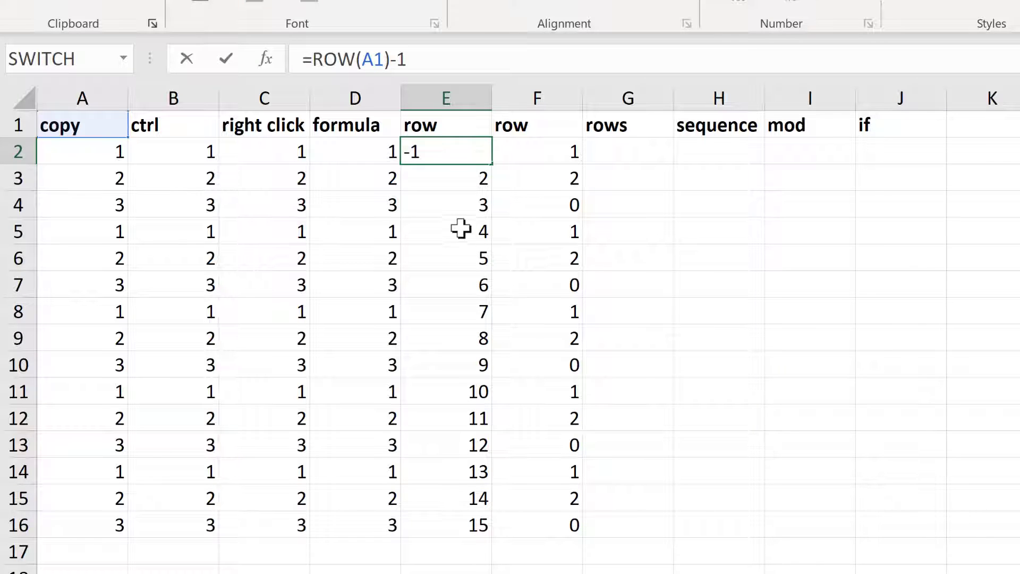
key(Return)
click(463, 151)
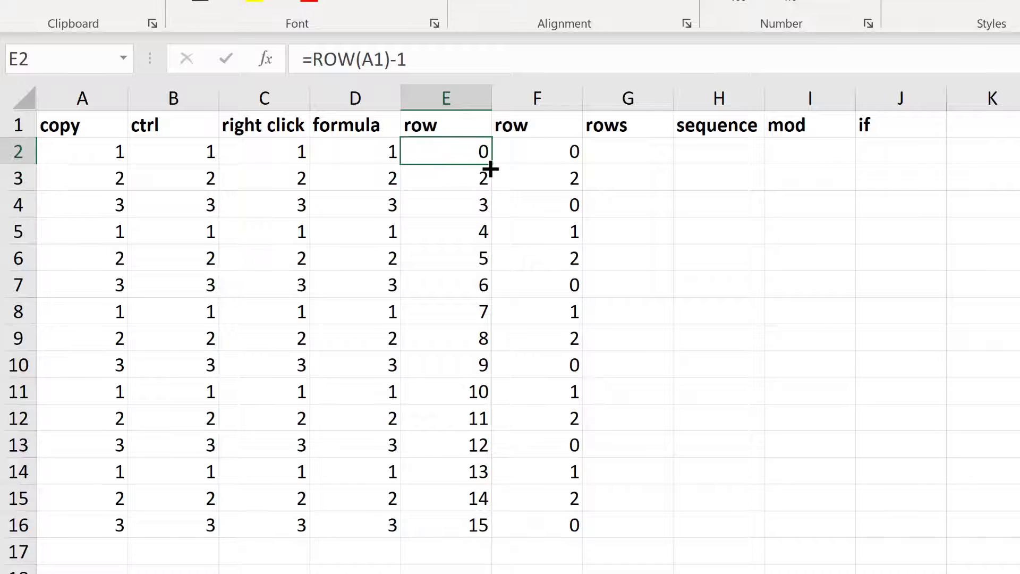
double_click(491, 168)
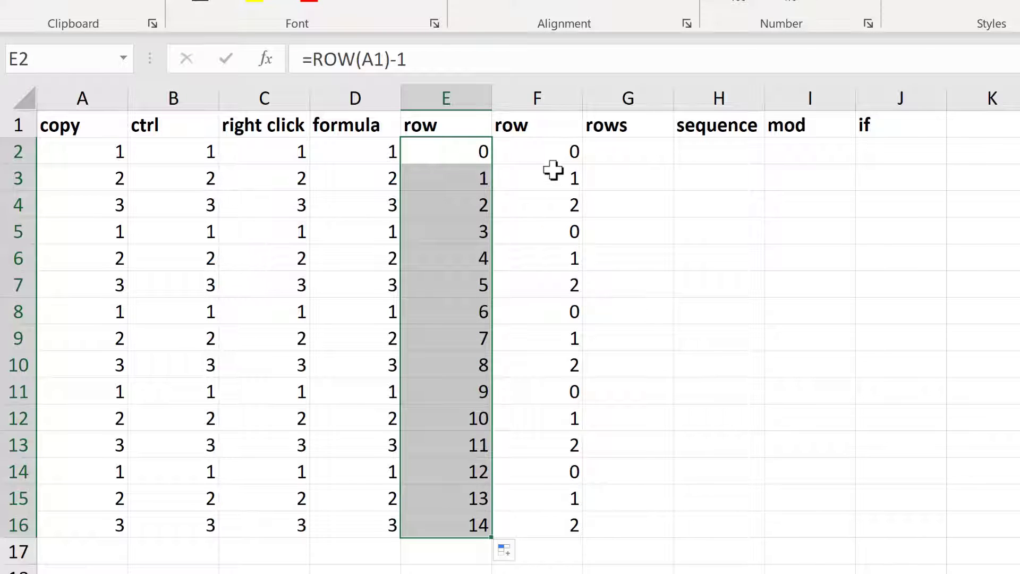
Change the formula in cell F2 to =MOD(E2,3)+1 and fill it down to F16
drag(553, 152, 559, 292)
click(571, 154)
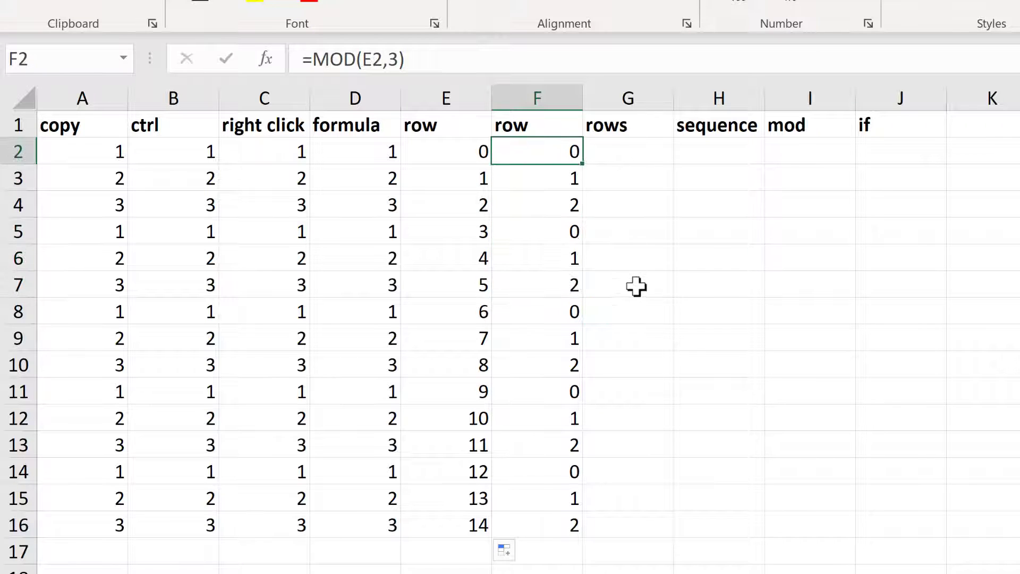
click(412, 63)
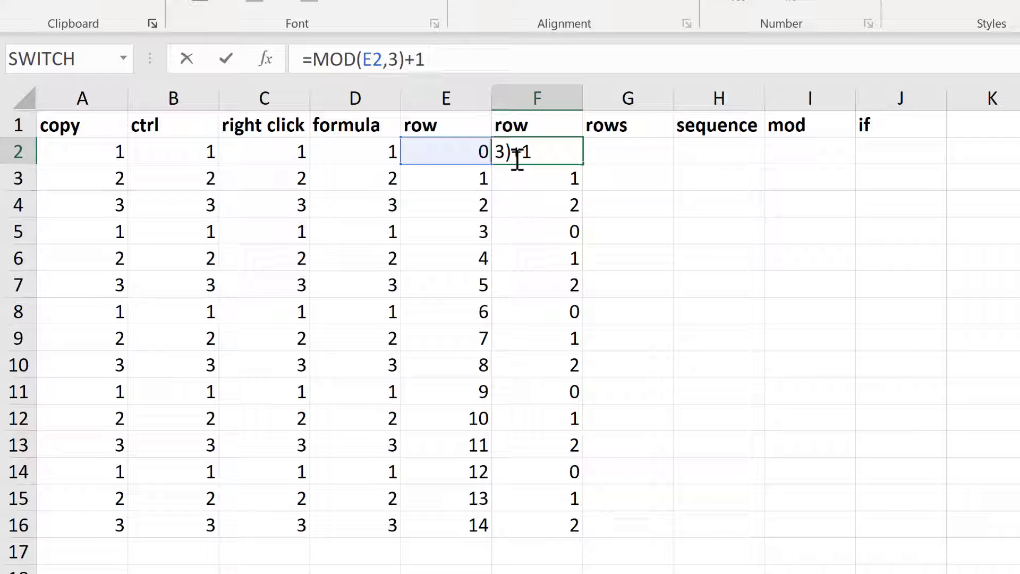
text(+1)
key(Return)
click(577, 153)
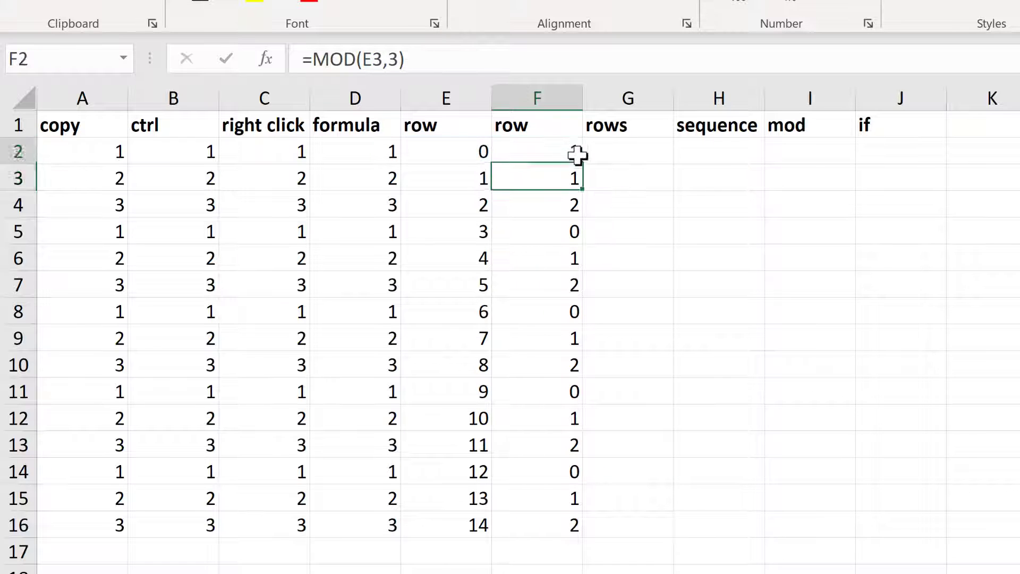
double_click(582, 166)
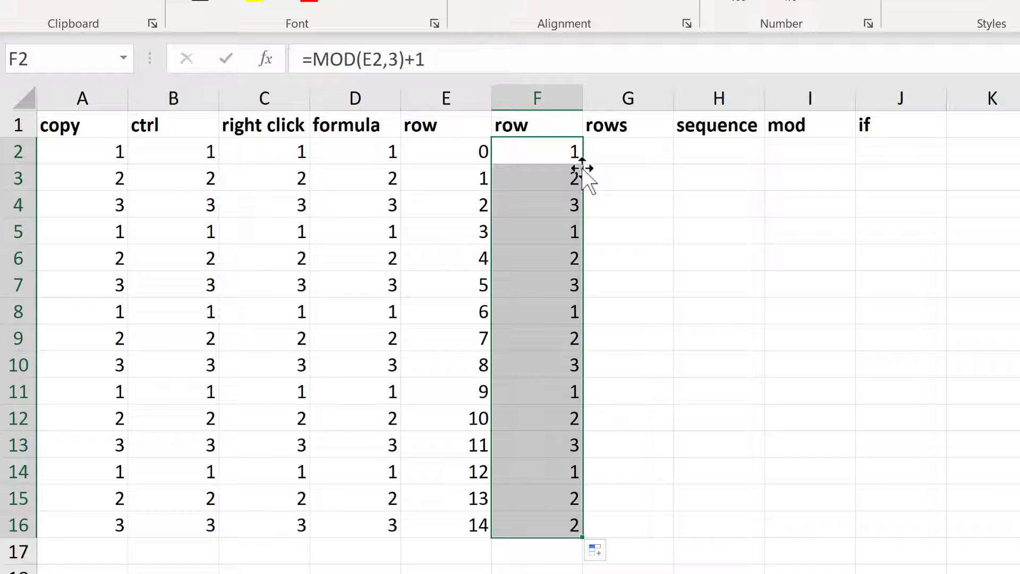
Clear the contents of columns F to H from row 2 downwards, removing the separate MOD formulas
click(547, 154)
drag(547, 154, 547, 356)
drag(553, 158, 710, 569)
key(Delete)
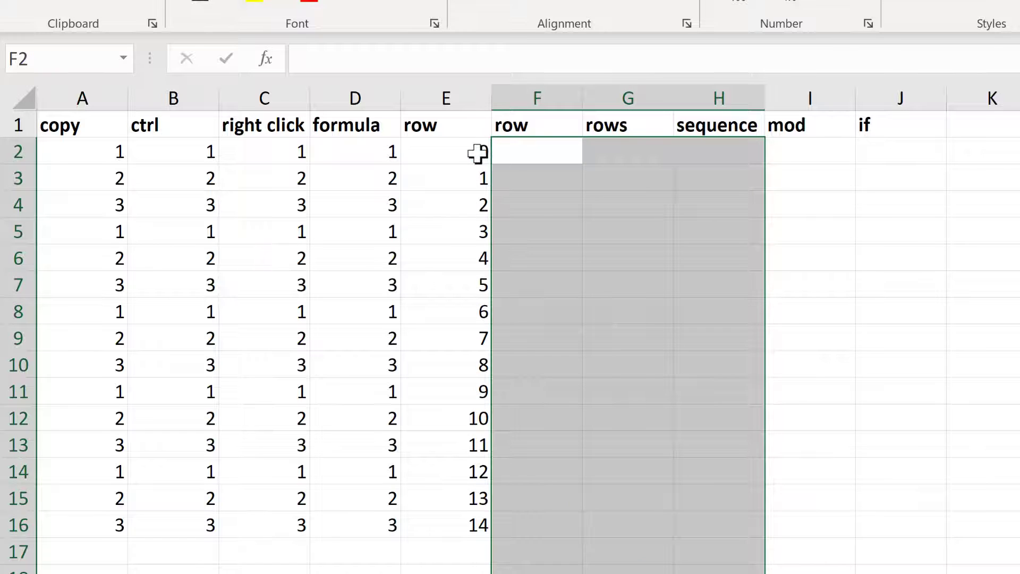
Combine the functions in cell E2 as =MOD(ROW(A1)-1,3)+1, fill it down to E16 and check the repeating groups
click(478, 154)
key(F2)
click(418, 152)
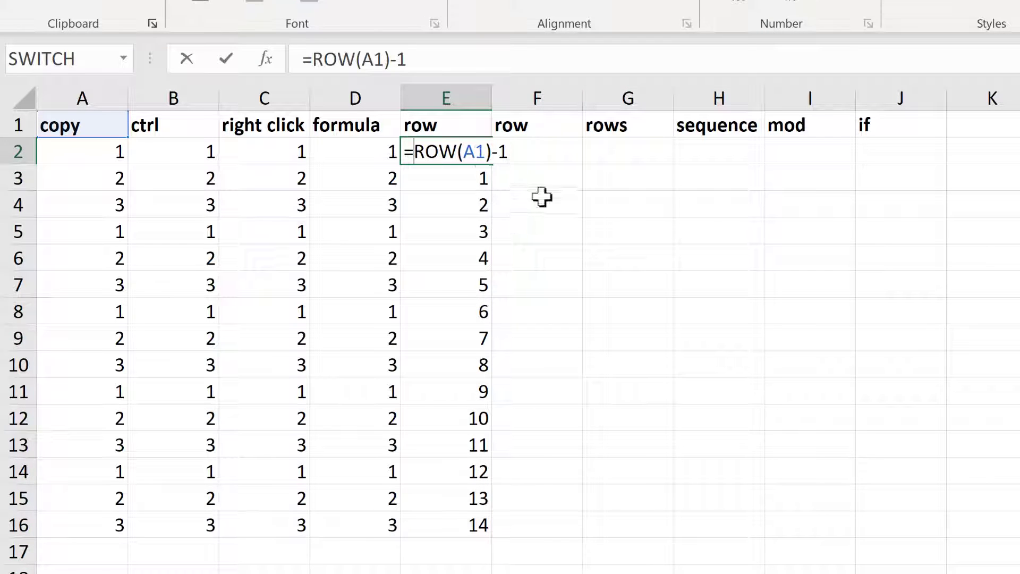
text(MOD()
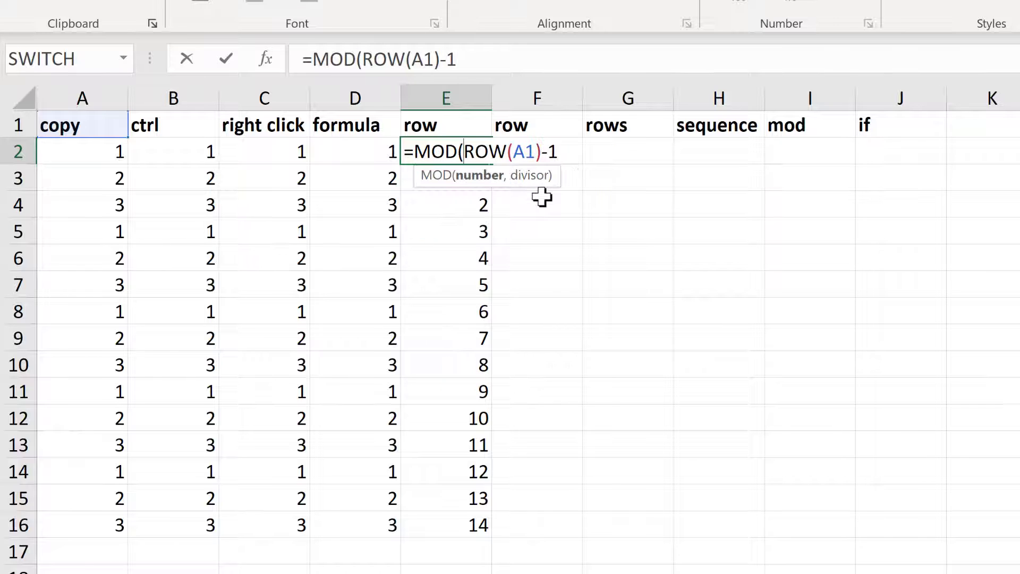
key(End)
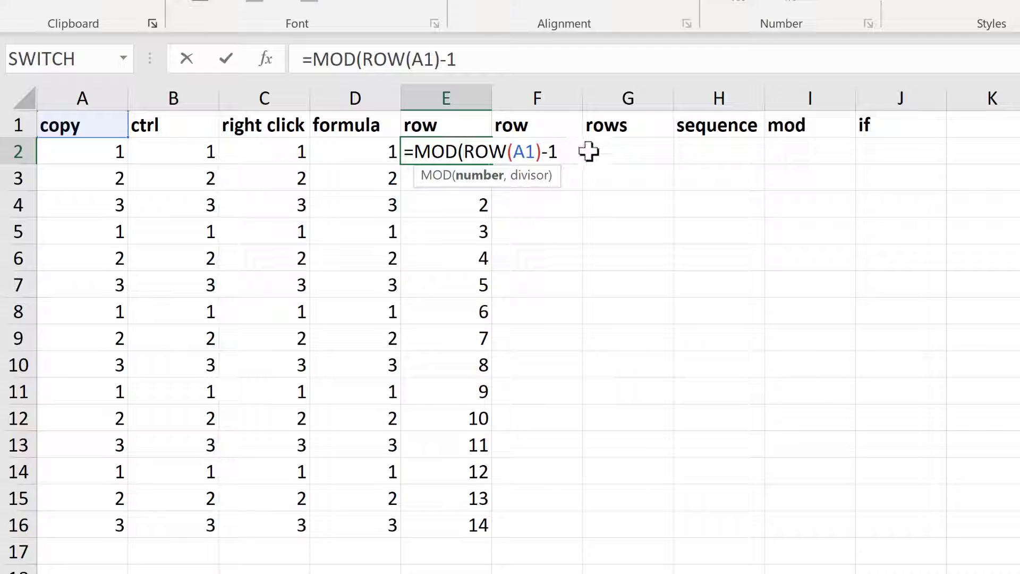
text(,3))
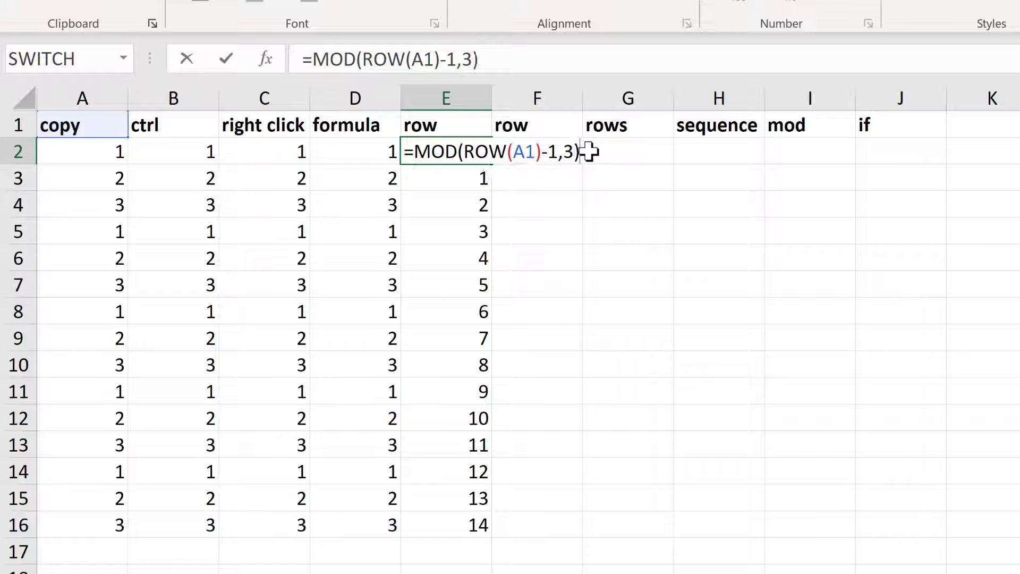
text(+1)
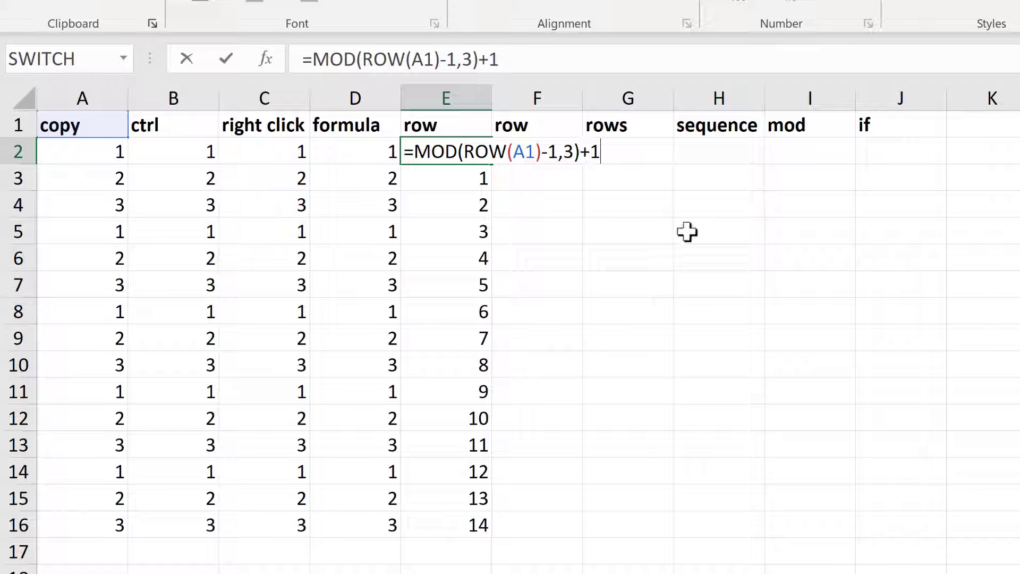
key(Return)
click(479, 155)
double_click(494, 165)
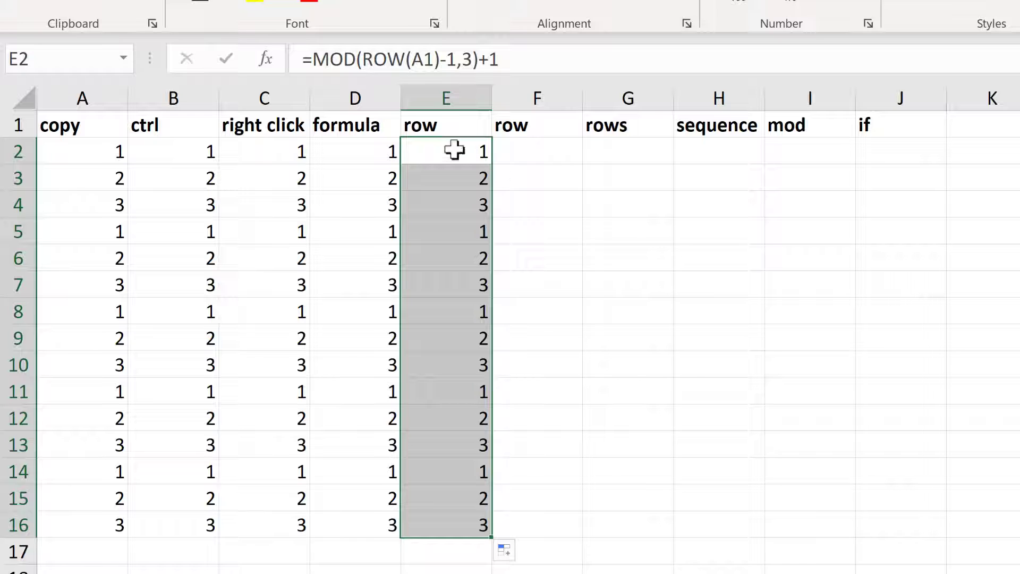
drag(454, 151, 455, 219)
click(455, 228)
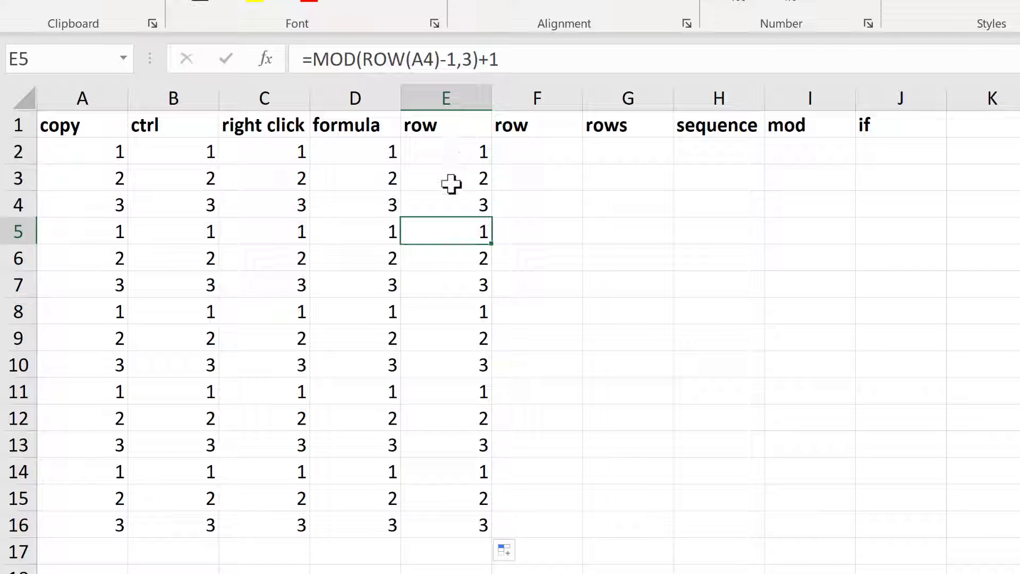
drag(451, 154, 446, 366)
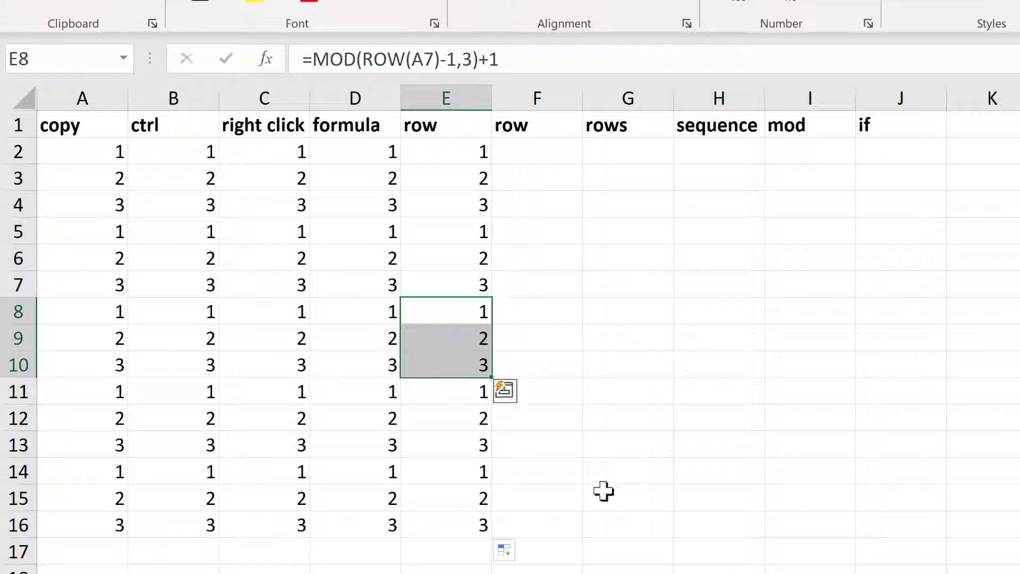
Enter the formula =ROW() without a reference in cell F2 and fill it down to F16
click(539, 151)
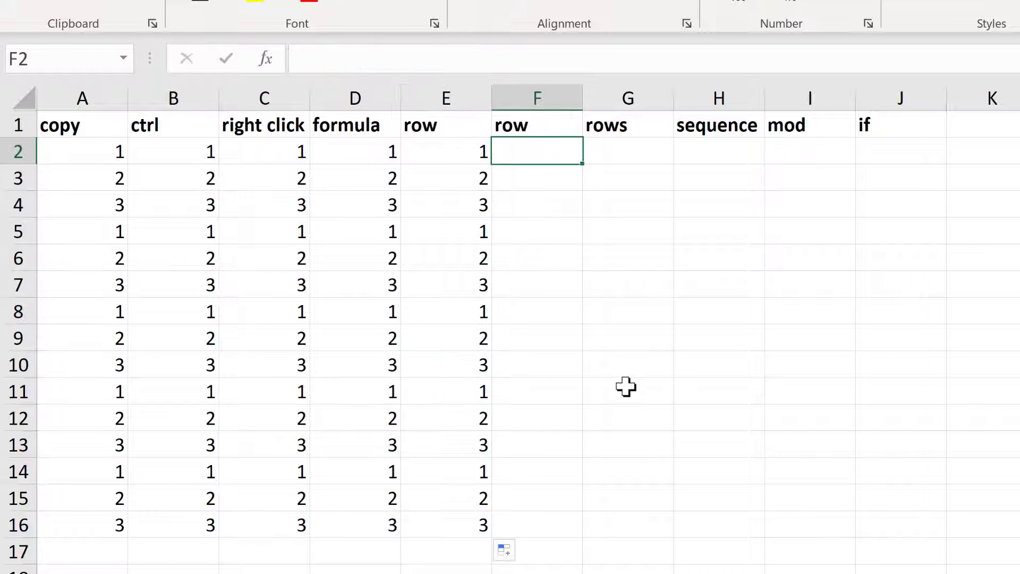
text(=row)
key(Tab)
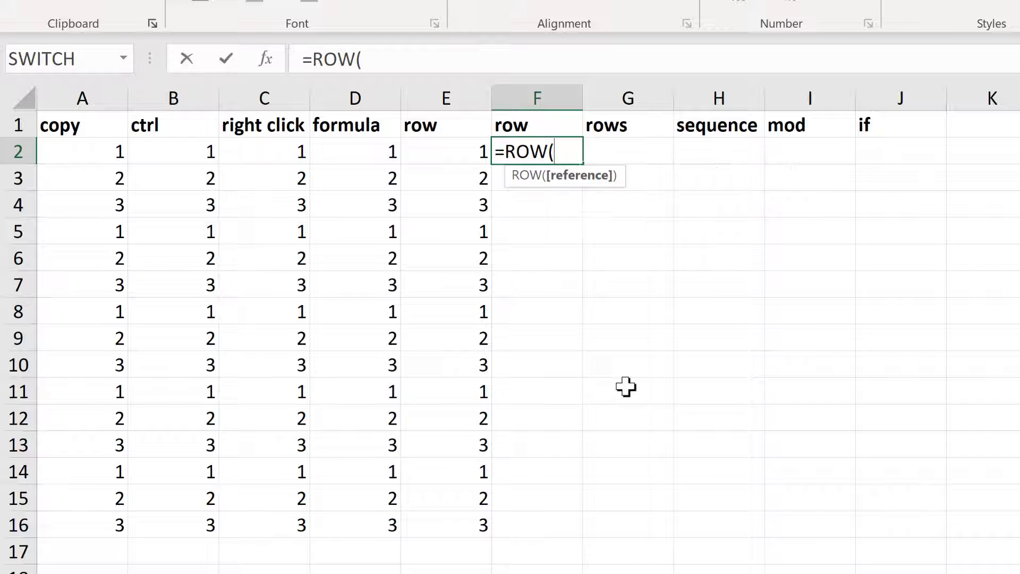
text())
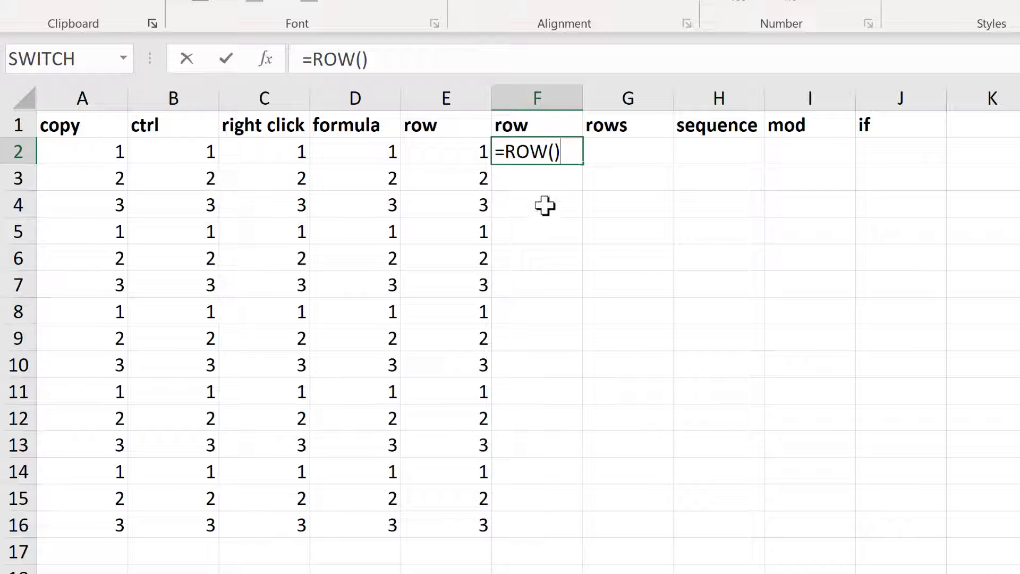
key(Return)
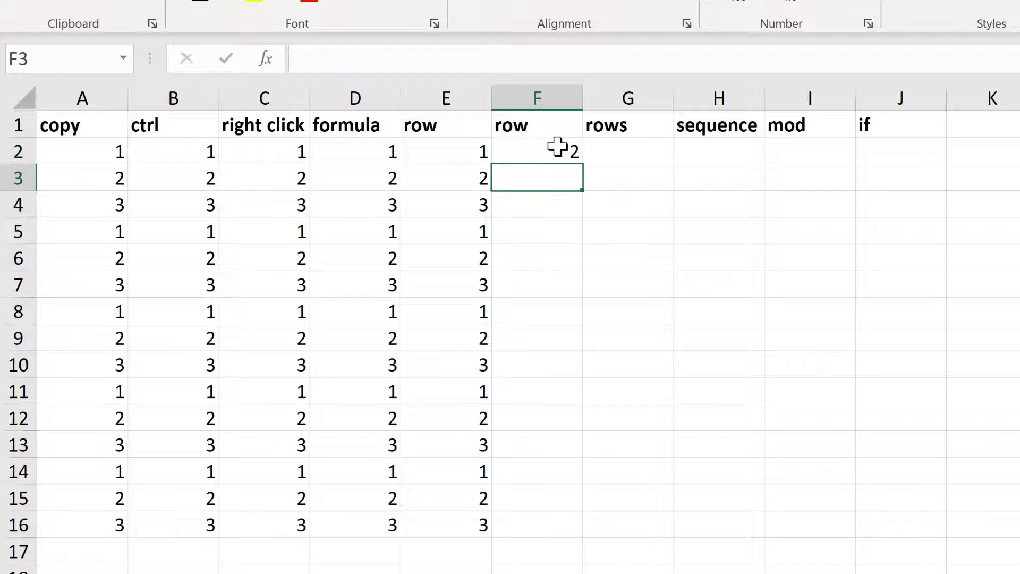
click(560, 151)
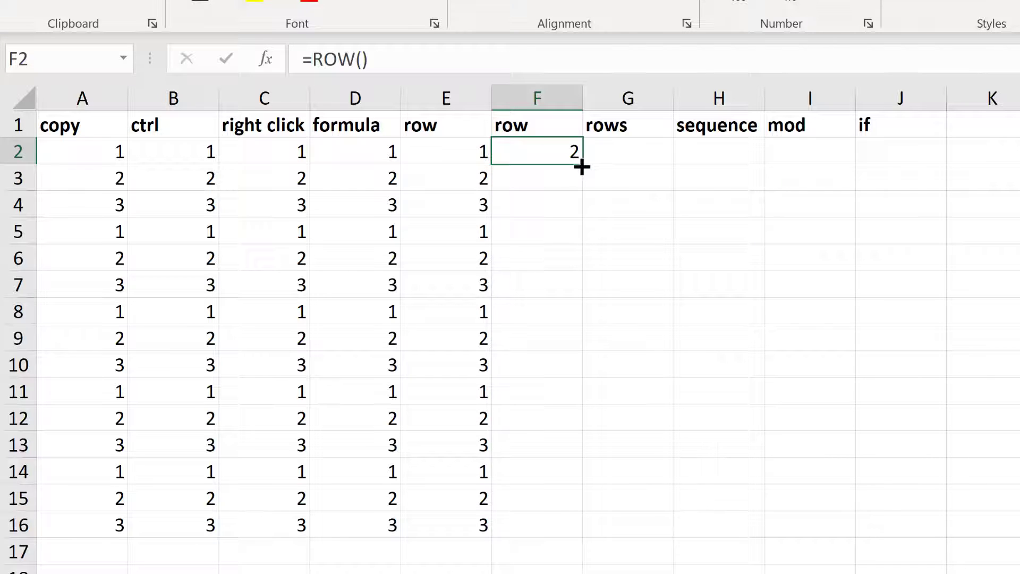
double_click(581, 163)
Change the formula in cell F2 to =ROW()-2 and fill it down to F16
click(565, 150)
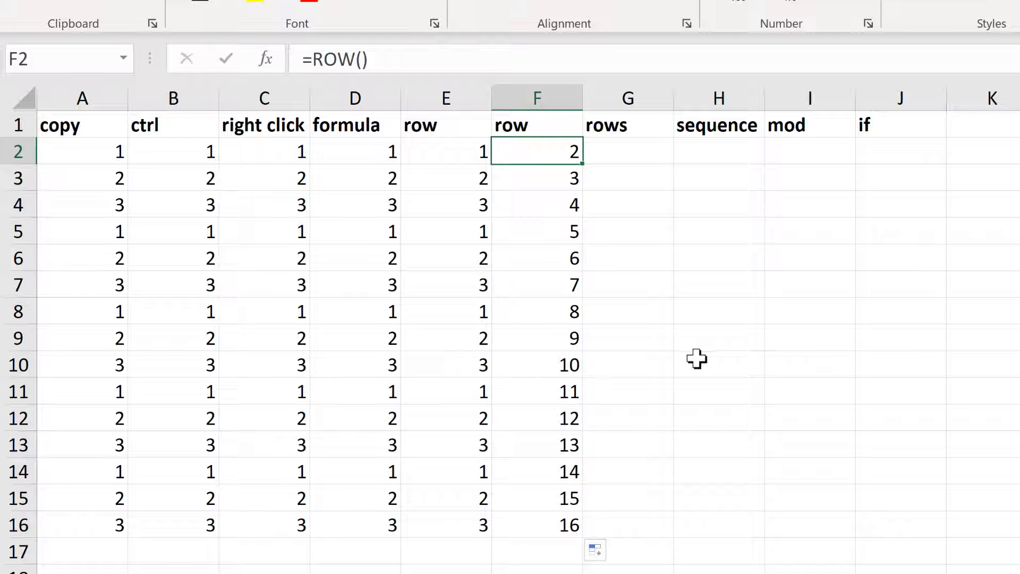
key(F2)
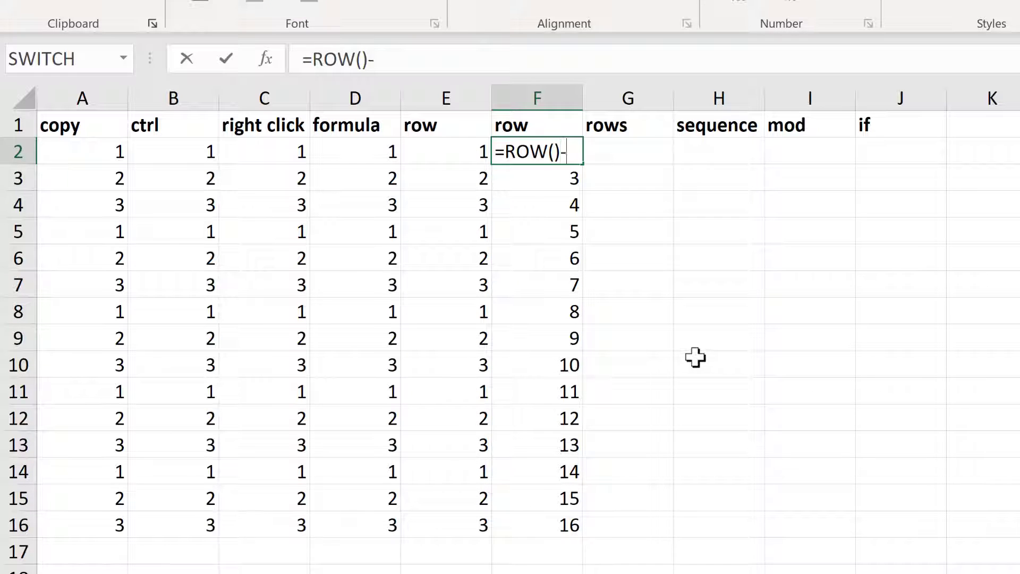
key(Return)
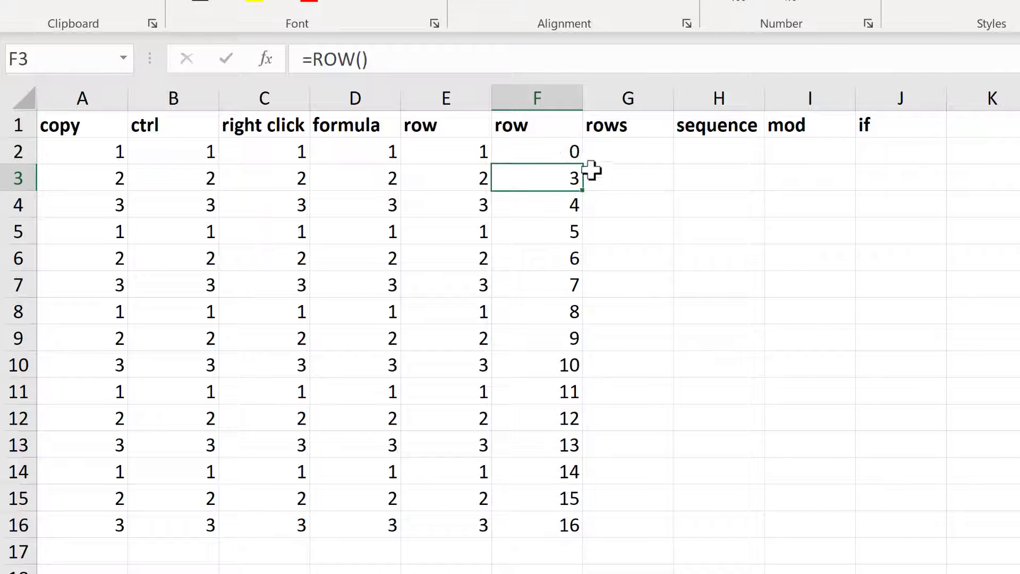
click(569, 155)
double_click(581, 164)
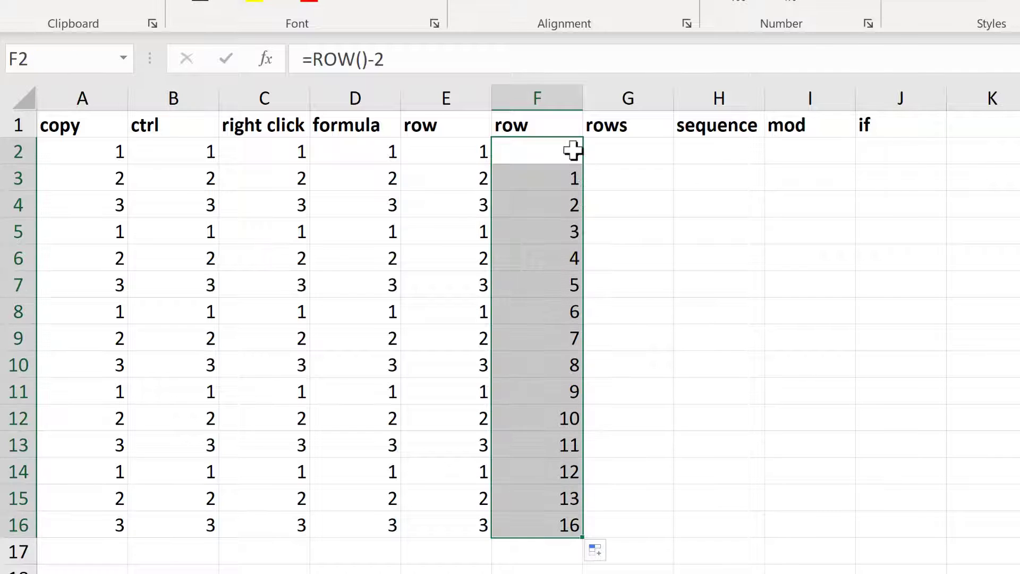
click(557, 521)
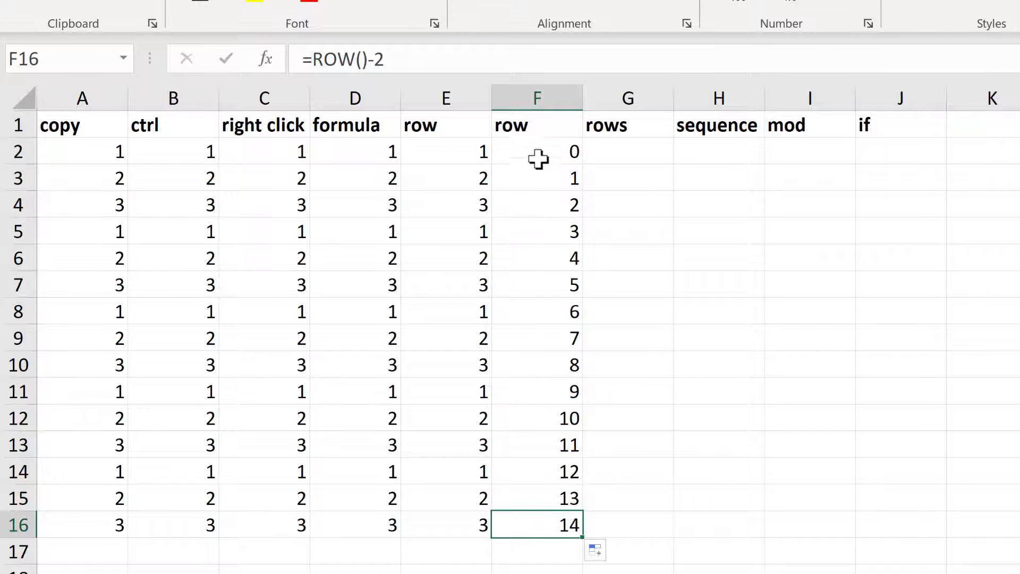
Wrap the formula in cell F2 as =MOD(ROW()-2,3)+1 and fill it down to F16
click(537, 153)
key(F2)
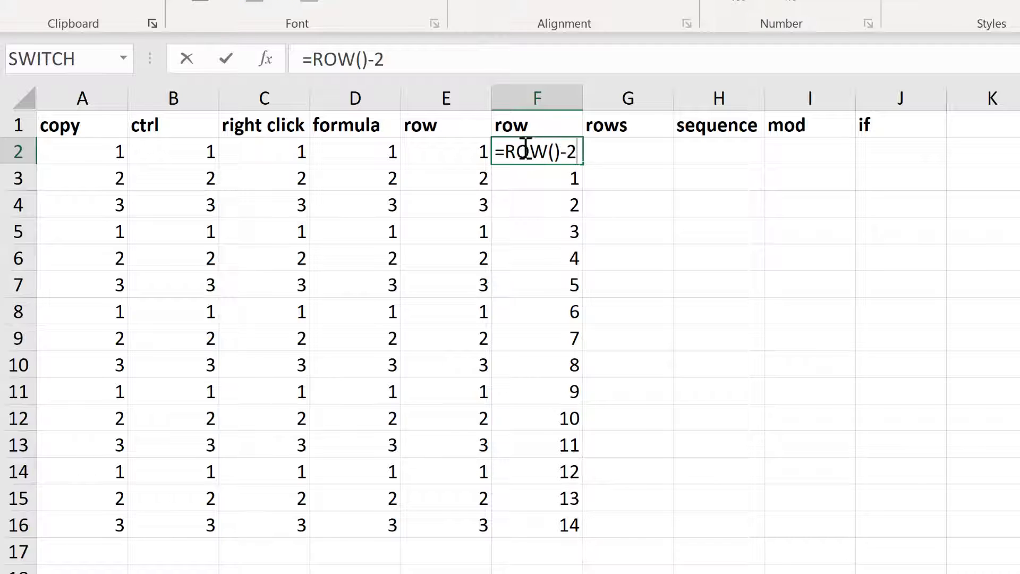
click(508, 151)
text(MOD()
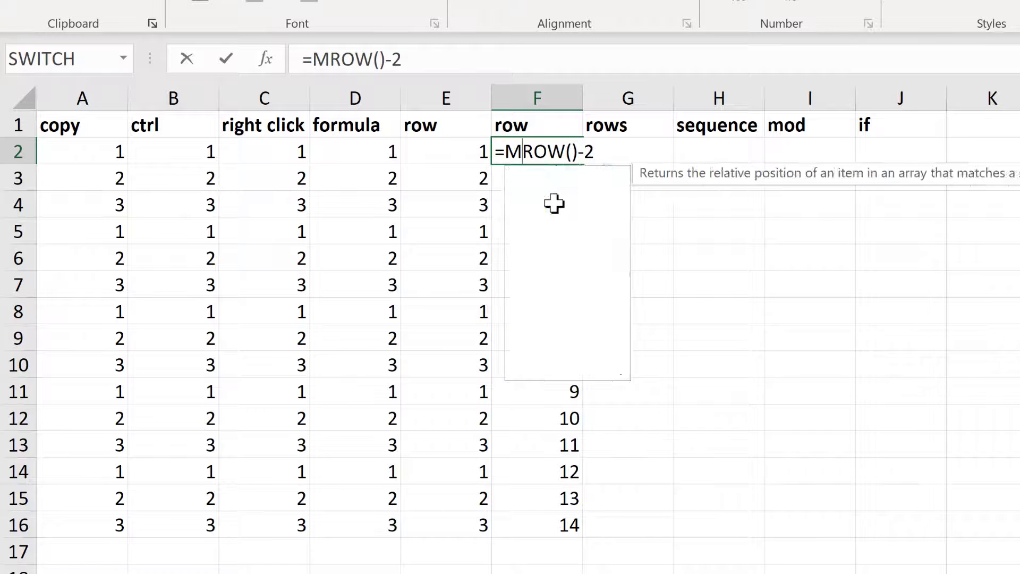
click(628, 153)
text(,)
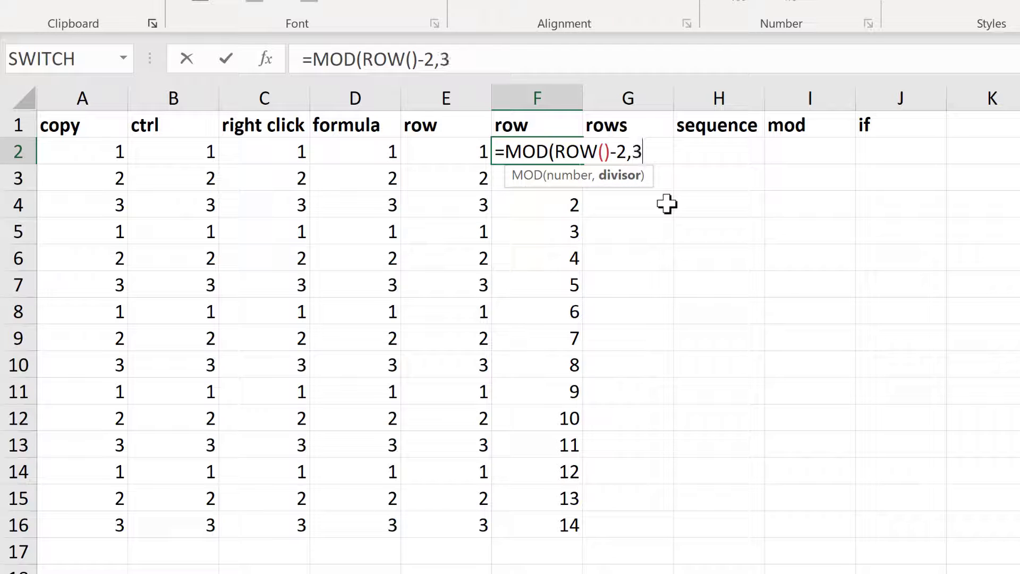
text(3)+)
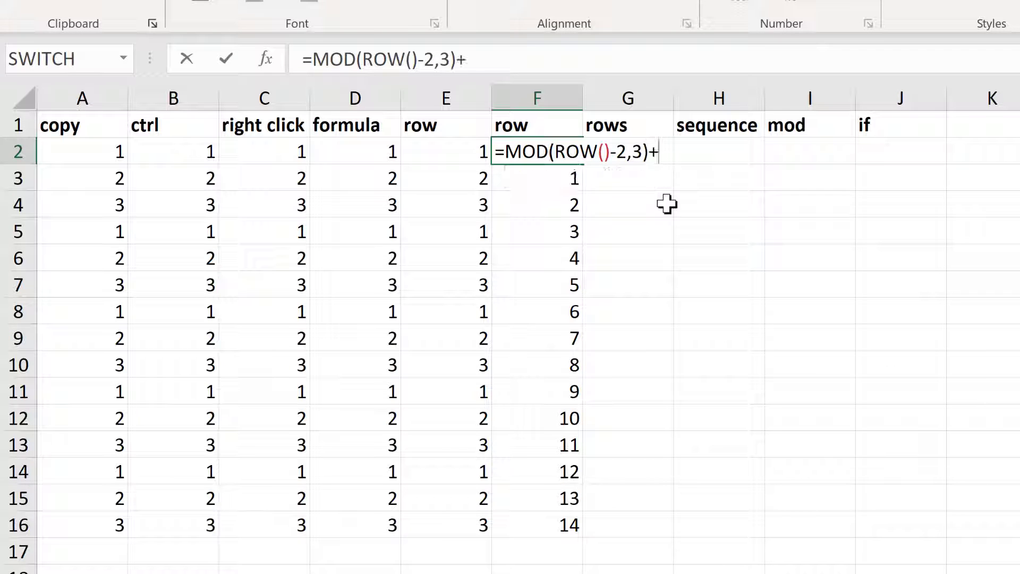
text(1)
key(Return)
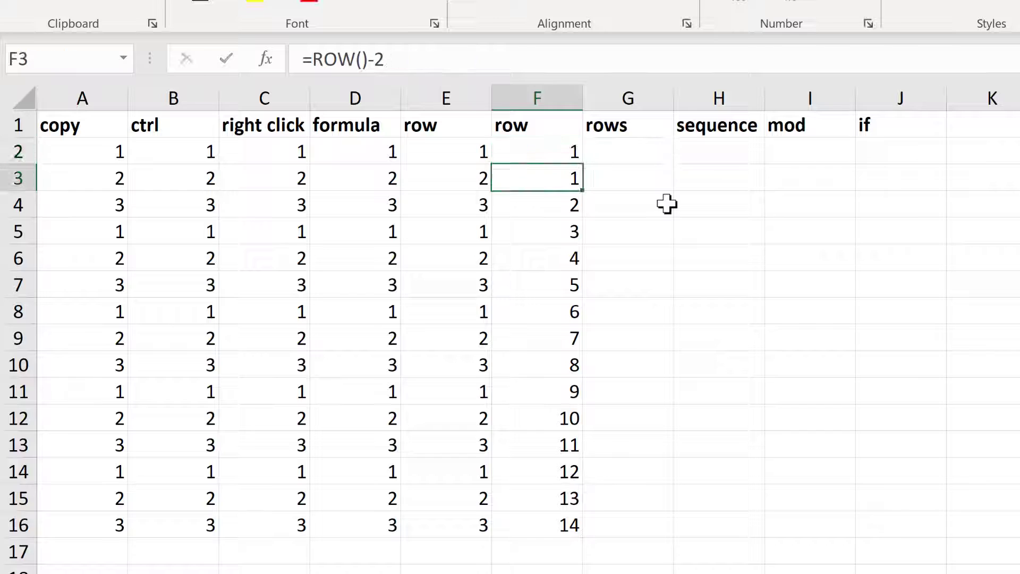
click(525, 152)
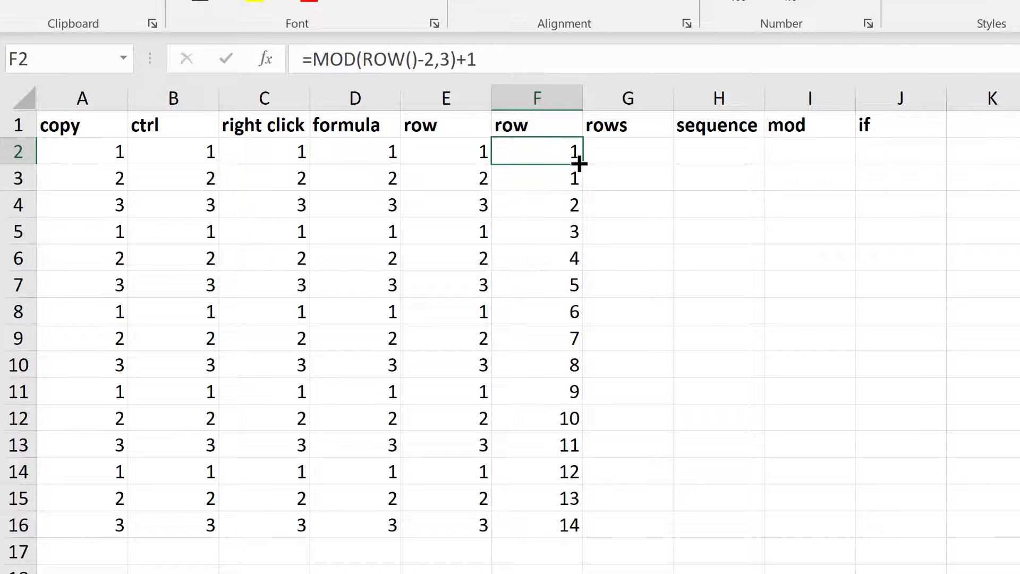
double_click(581, 163)
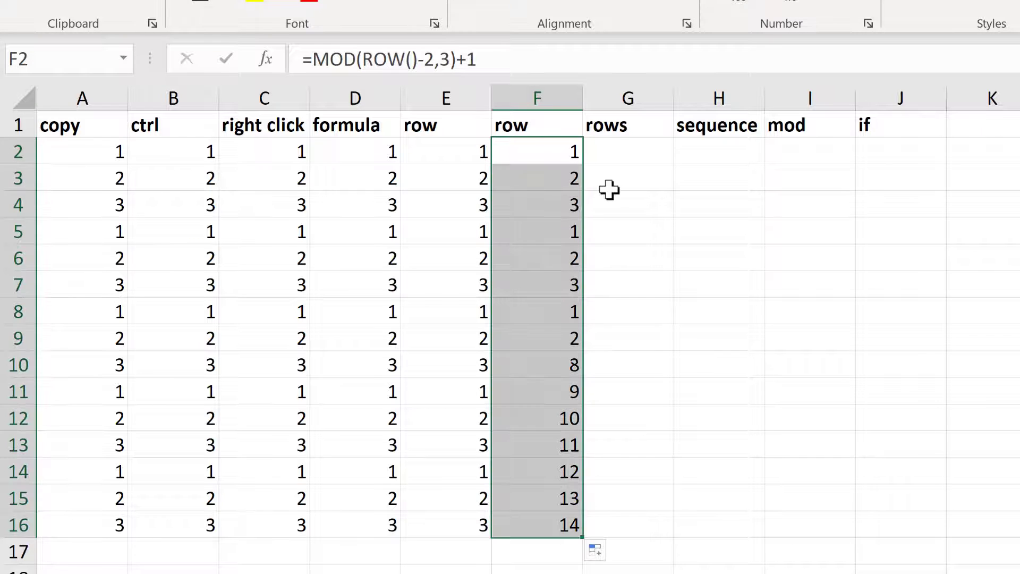
drag(553, 147, 543, 356)
Change the MOD divisor in cell F2 to 4, making the formula =MOD(ROW()-2,4)+1
click(552, 148)
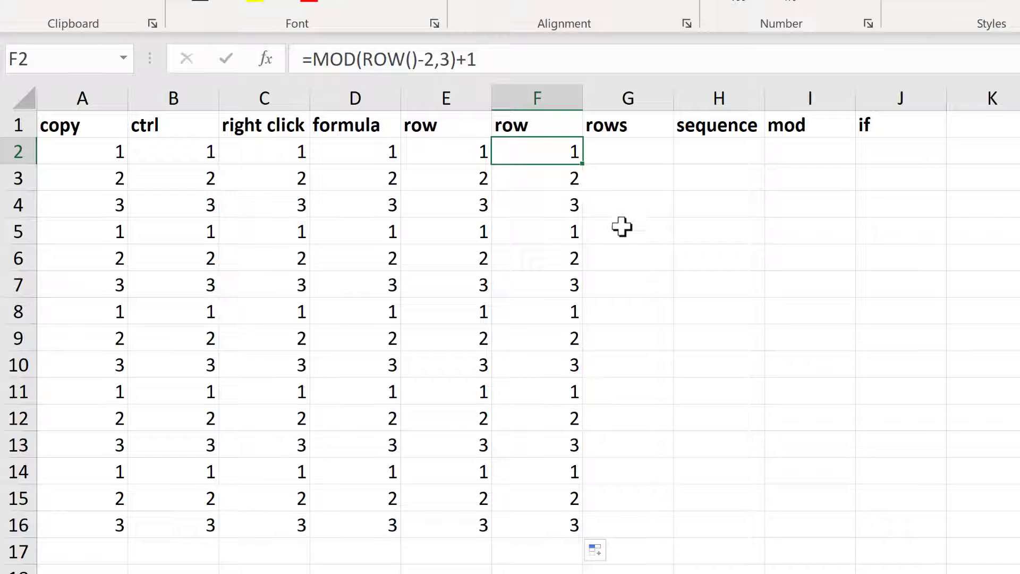
key(F2)
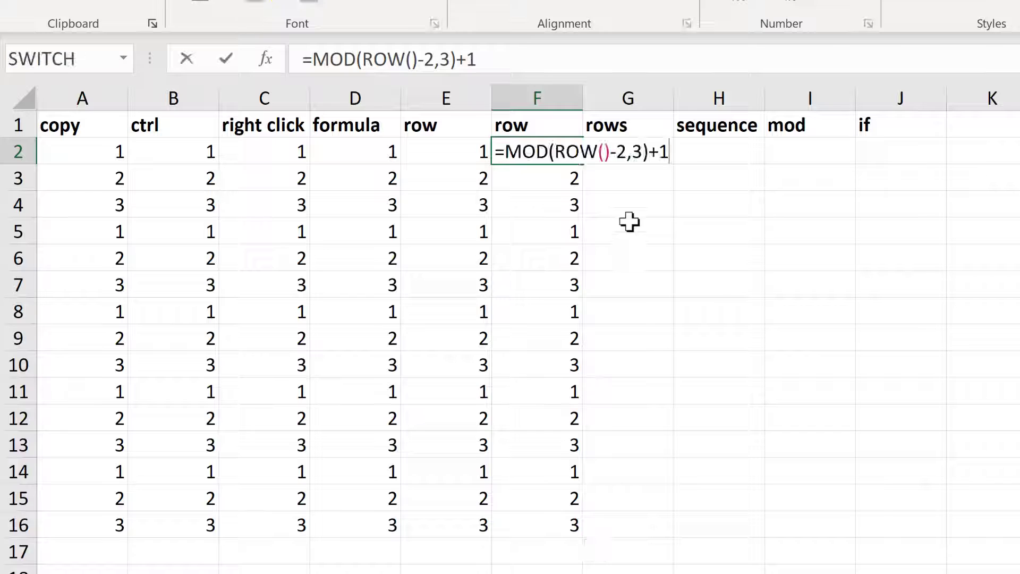
click(645, 153)
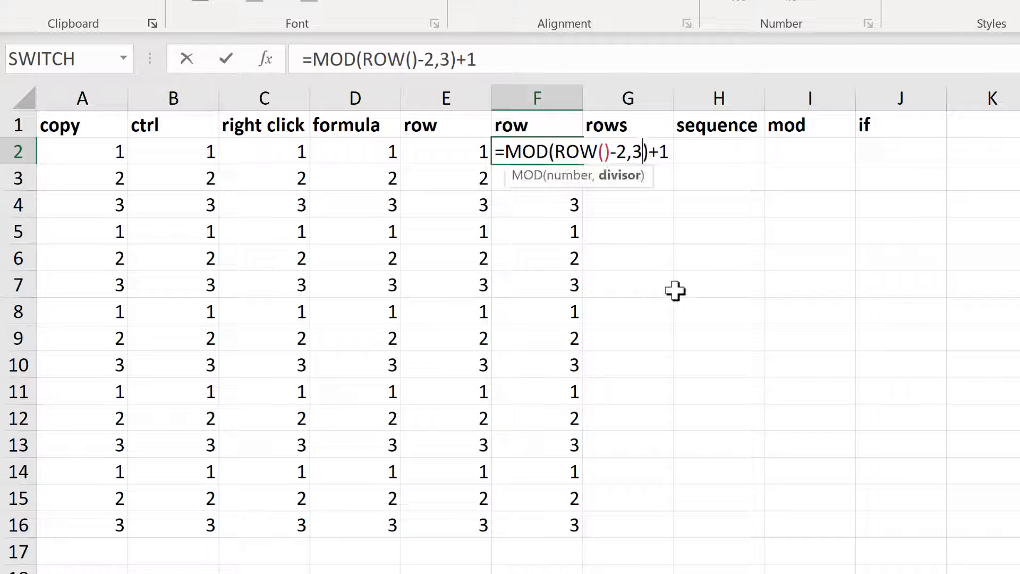
key(BackSpace)
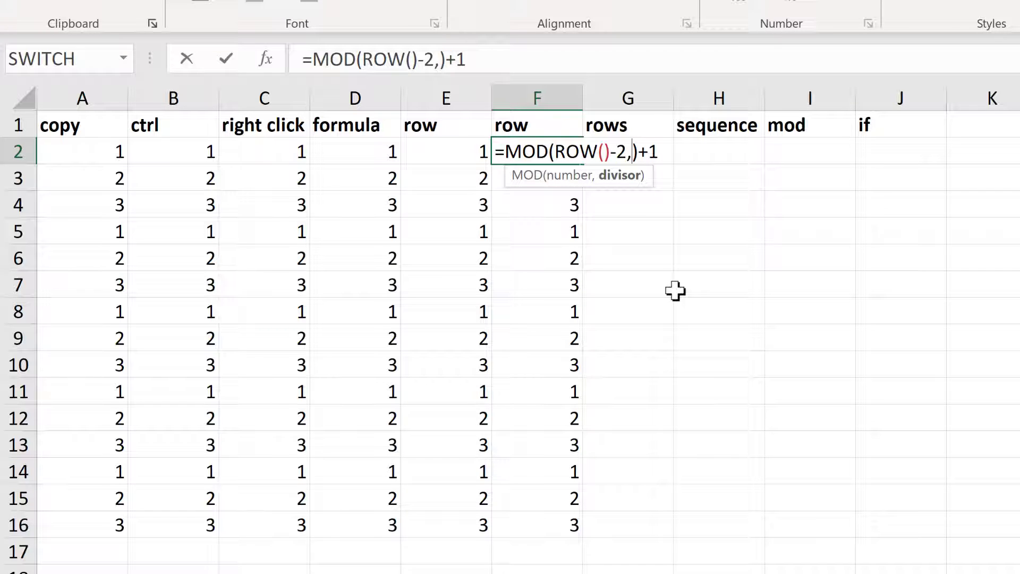
text(4)
key(Return)
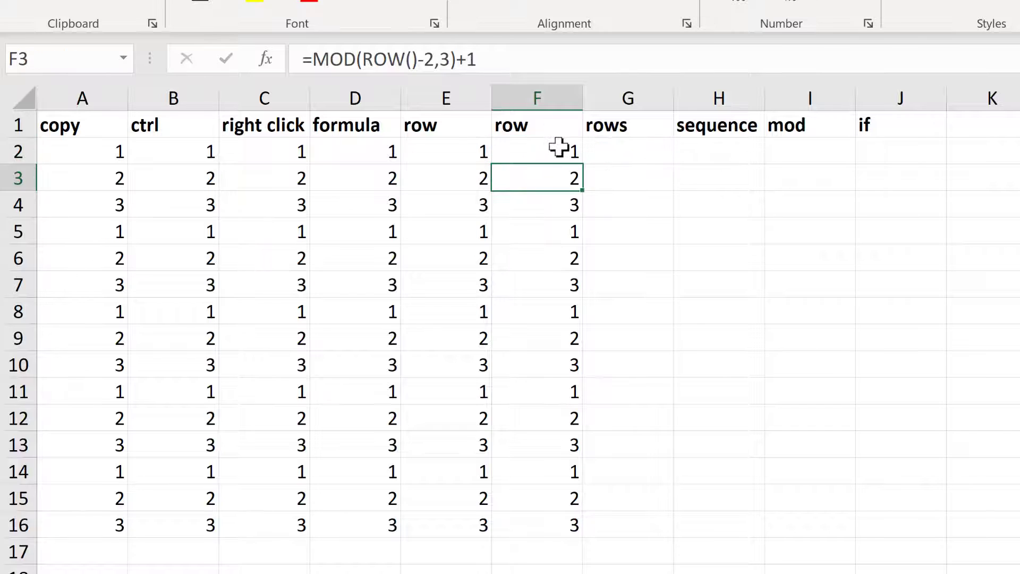
Fill the formula with divisor 4 from cell F2 down to F16 and highlight the repeating block in F10:F13
click(559, 147)
double_click(582, 163)
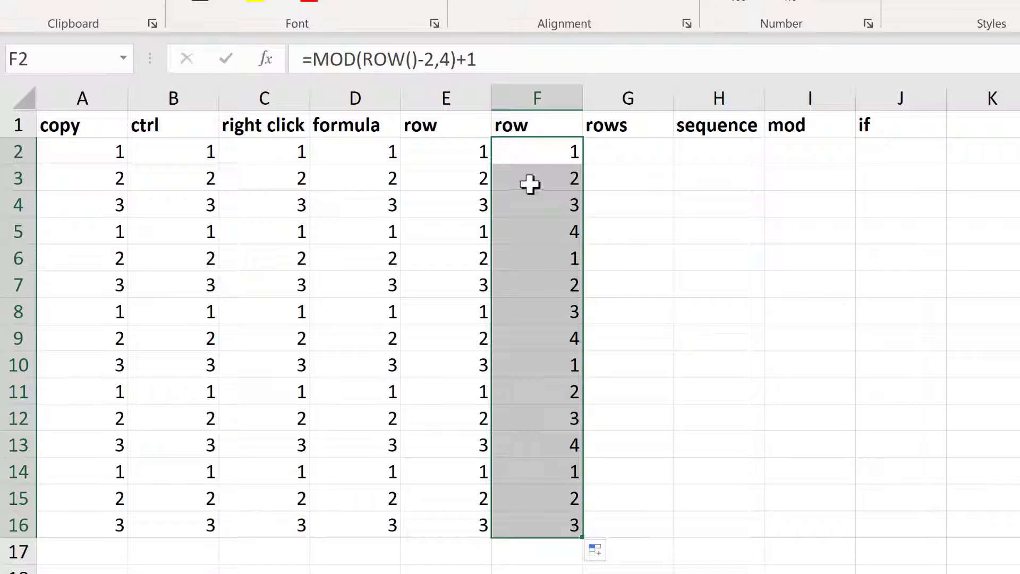
drag(532, 153, 551, 441)
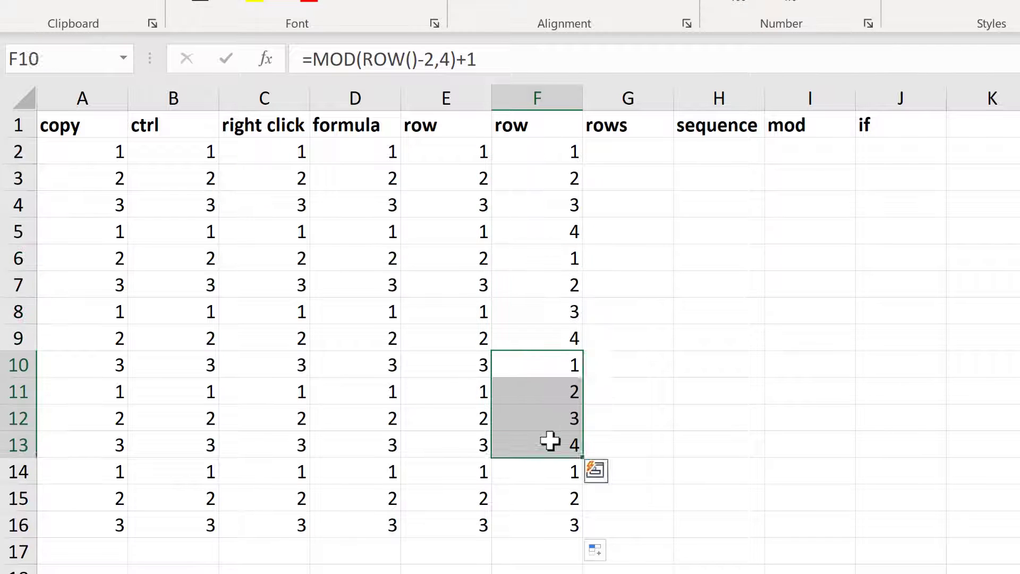
click(652, 287)
Change the formula in cell F2 to =MOD(ROW()-2,5)+1, fill it down to F16 and highlight the repeating blocks
click(540, 151)
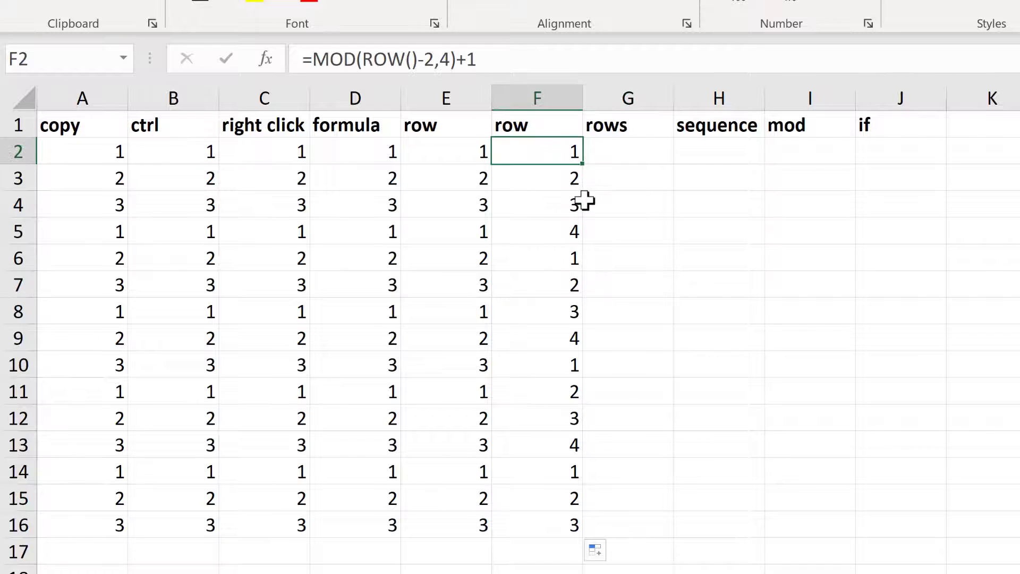
key(F2)
click(643, 152)
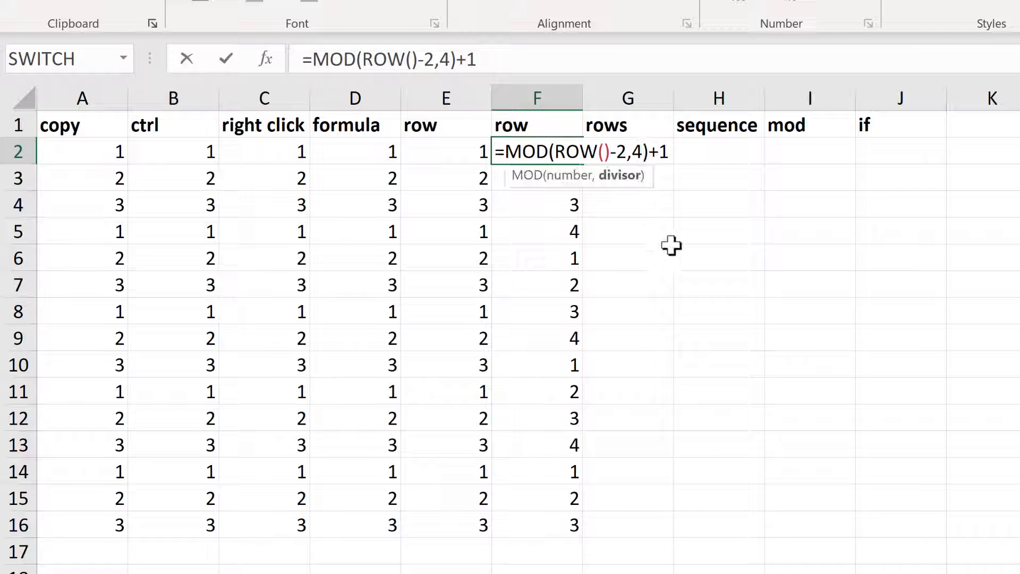
key(BackSpace)
text(5)
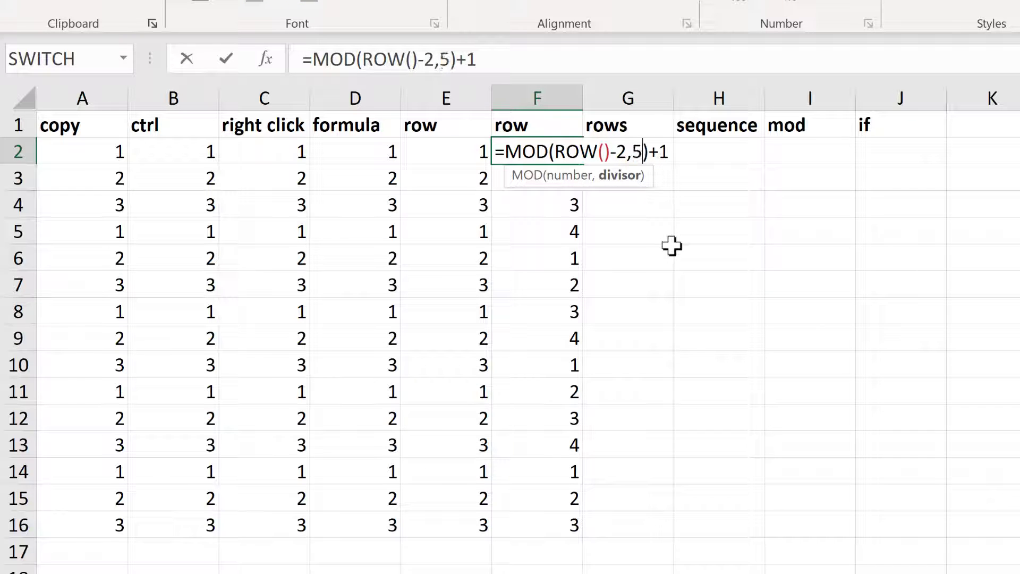
key(Return)
click(563, 155)
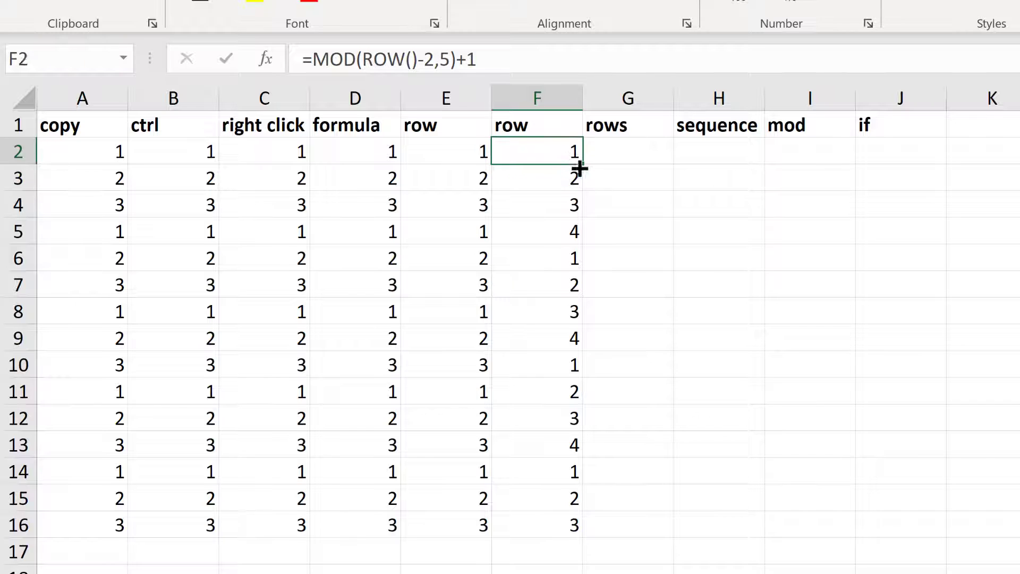
double_click(581, 165)
drag(559, 160, 546, 528)
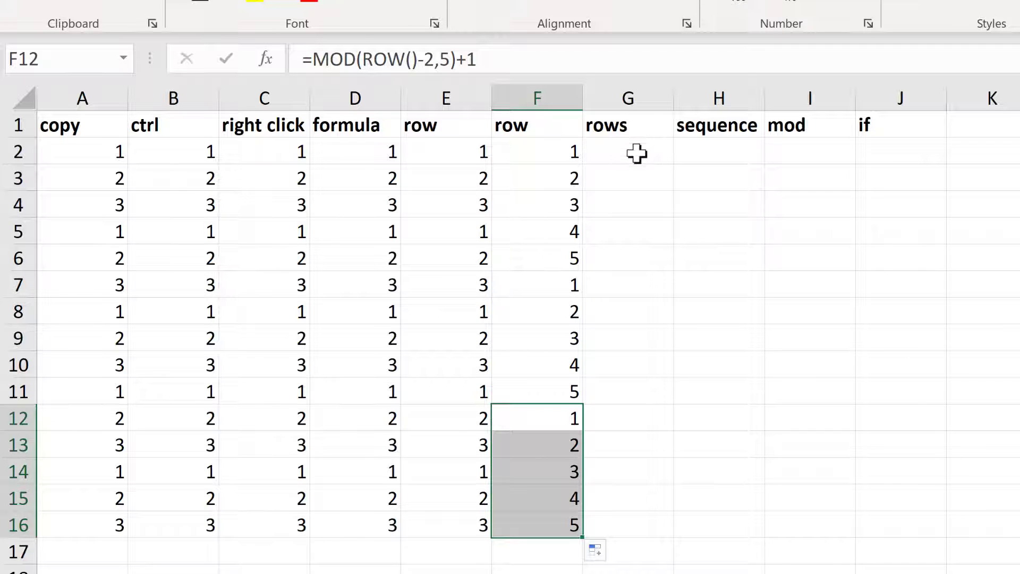
Enter the formula =ROWS($J$1:J1) in cell G2 and fill it down to G16
click(641, 153)
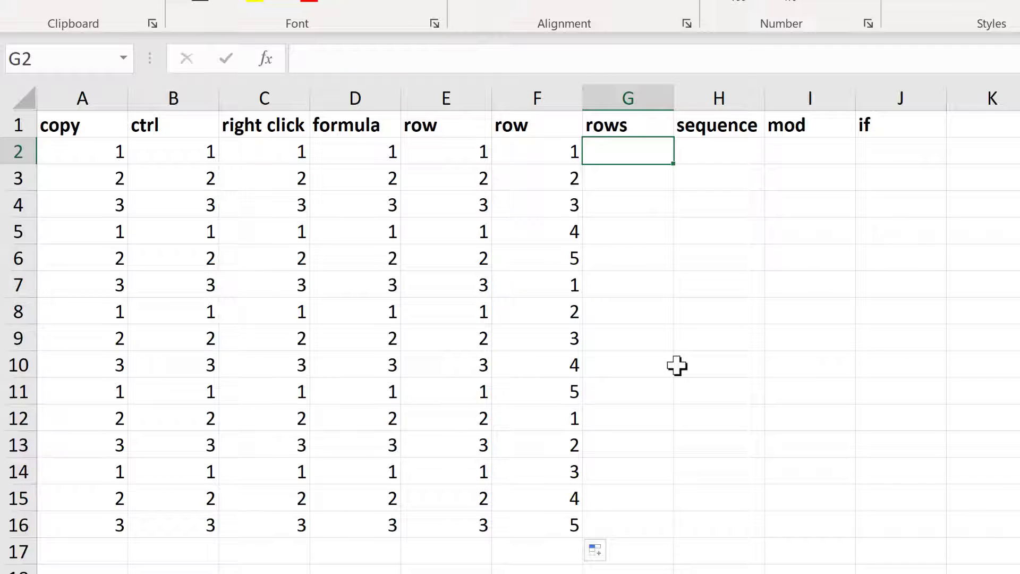
text(=rows)
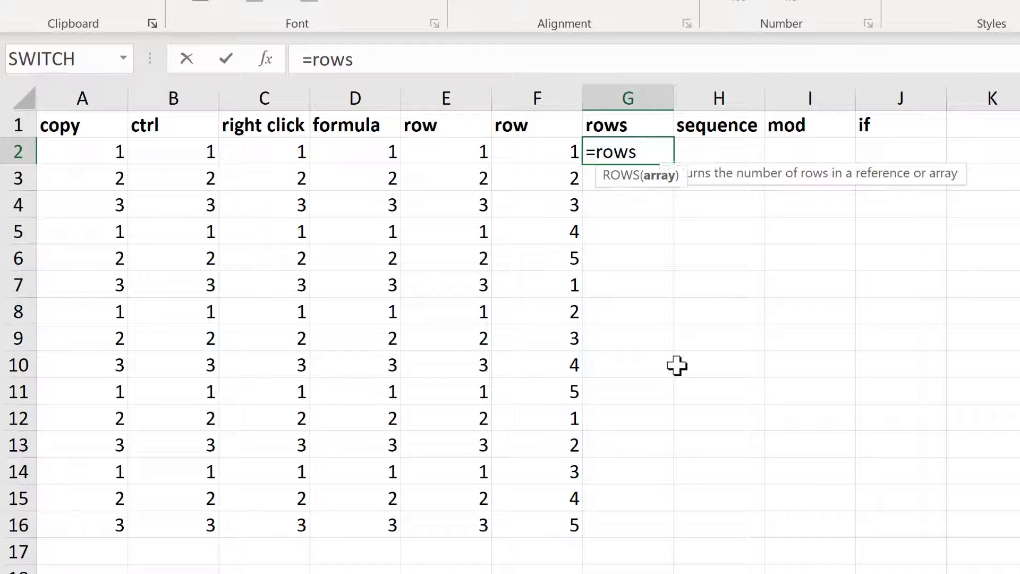
key(Tab)
text(j1)
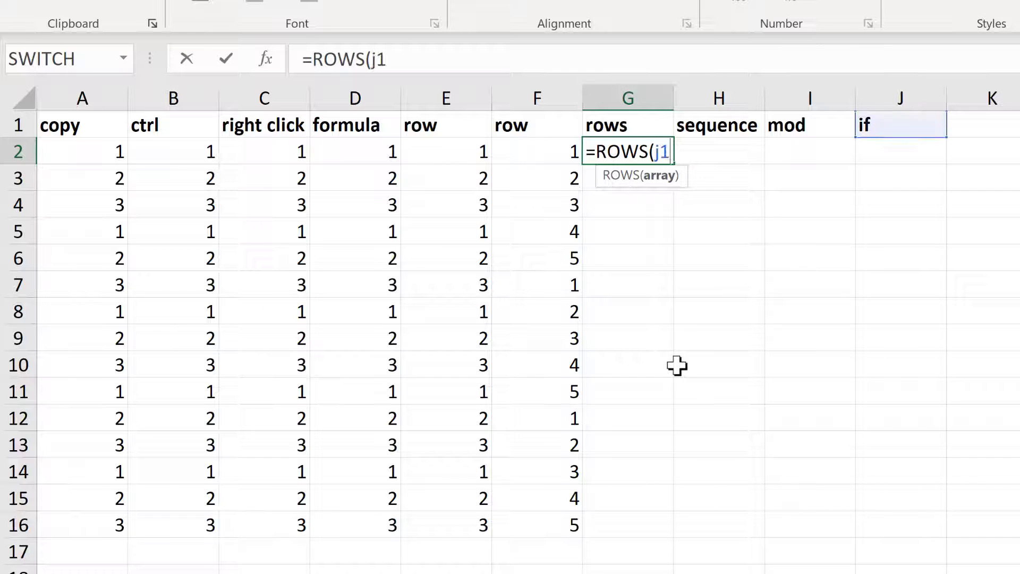
text(:j1))
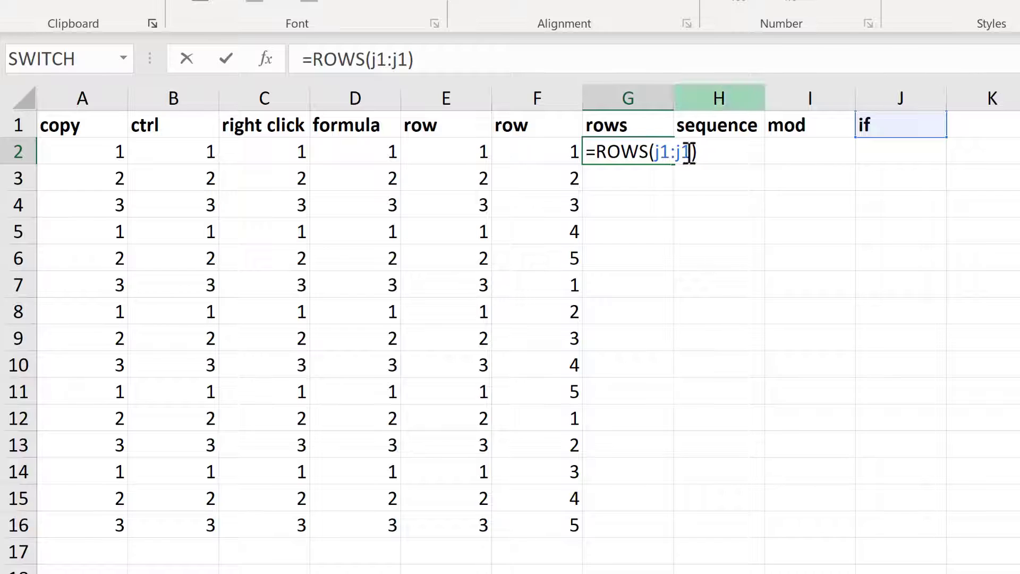
click(663, 151)
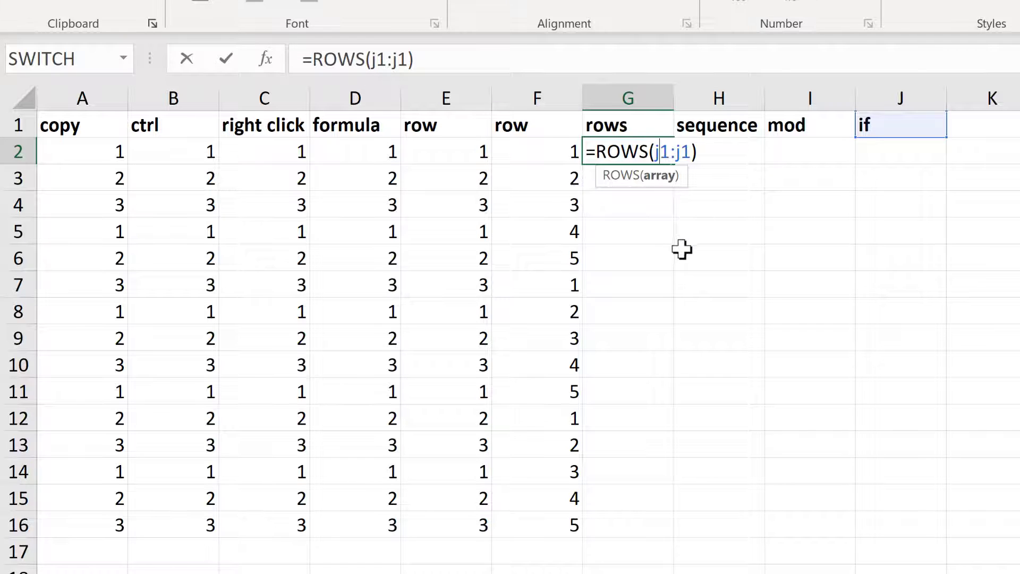
key(F4)
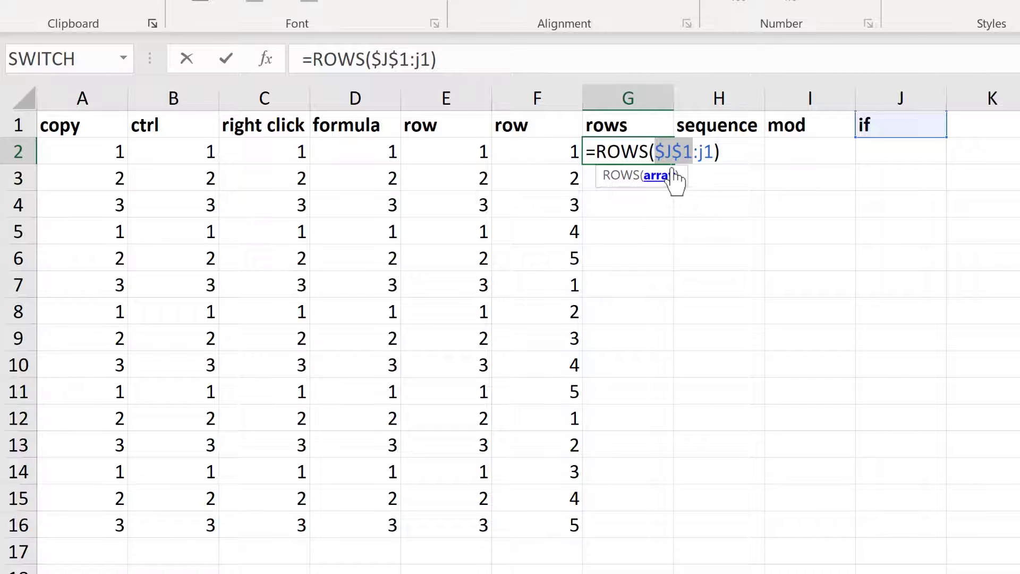
key(Return)
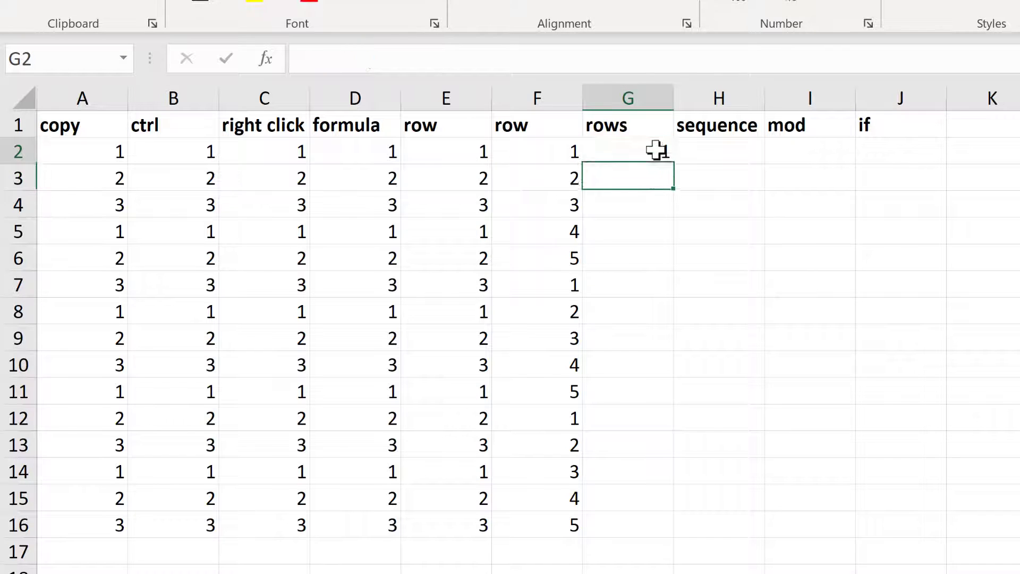
click(659, 151)
double_click(673, 164)
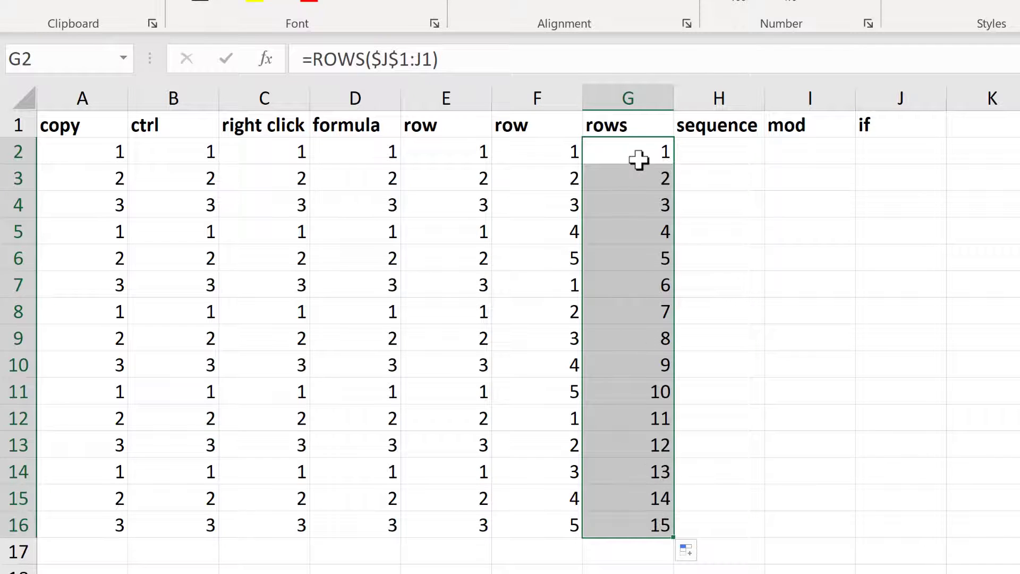
Examine the ranges referenced by the ROWS formulas in cells G3 through G8 one after another
click(639, 179)
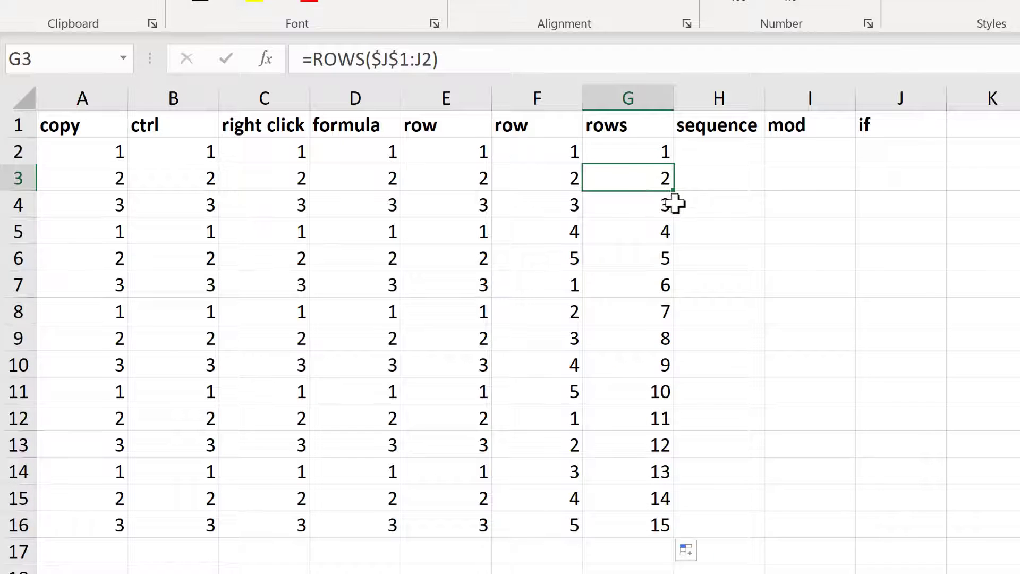
key(F2)
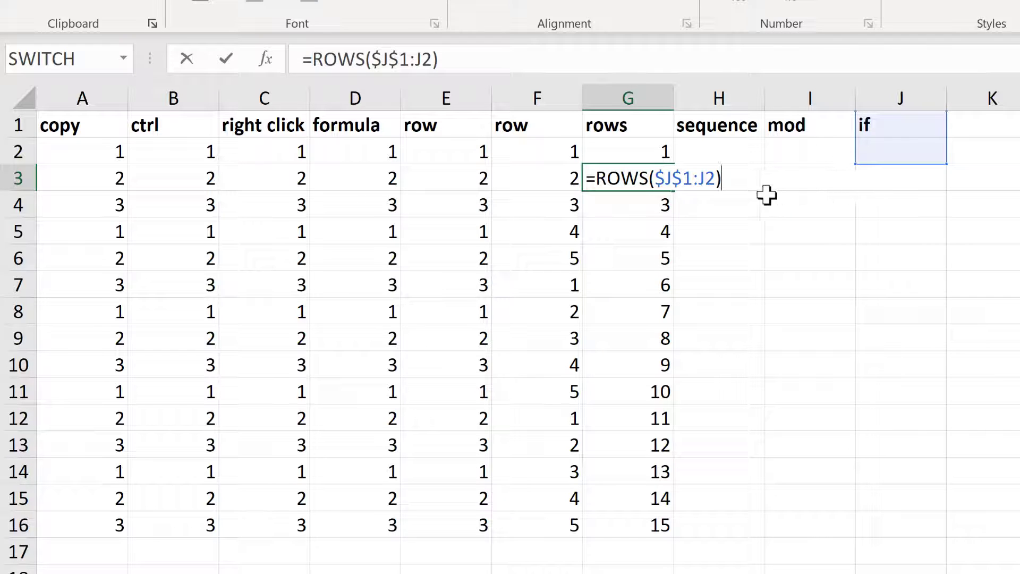
key(Return)
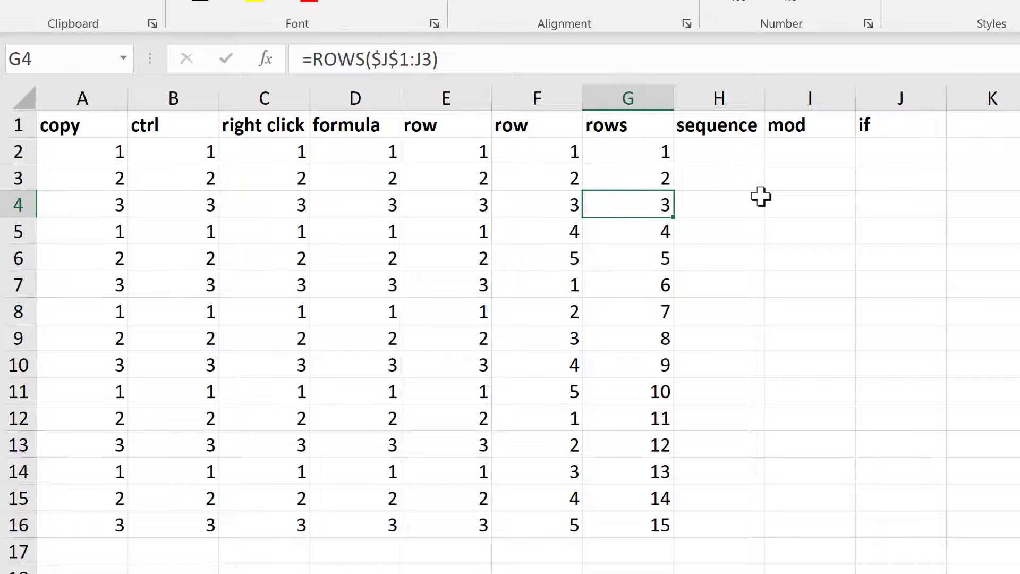
key(F2)
key(Return)
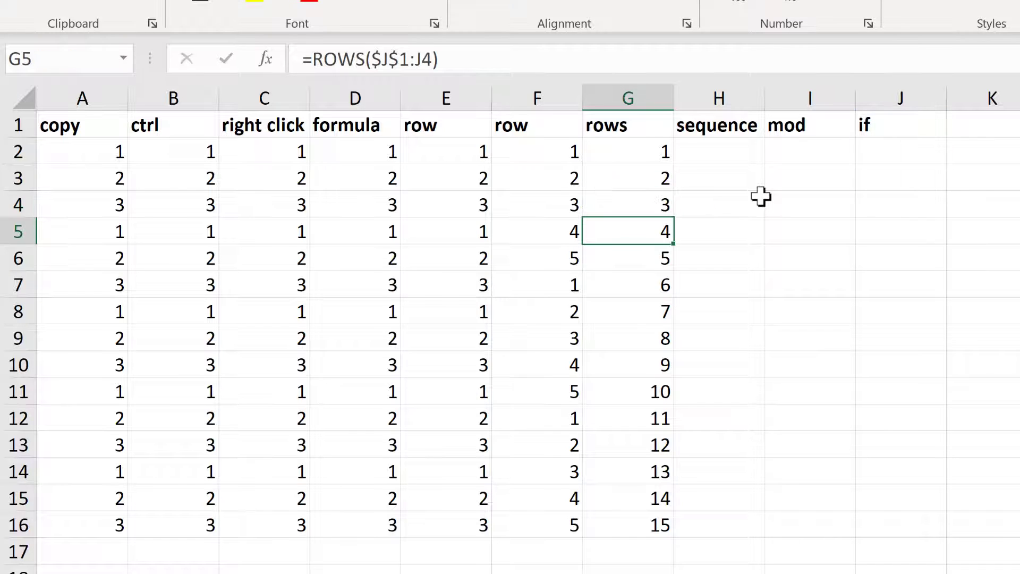
key(F2)
key(Return)
key(F2)
key(Return)
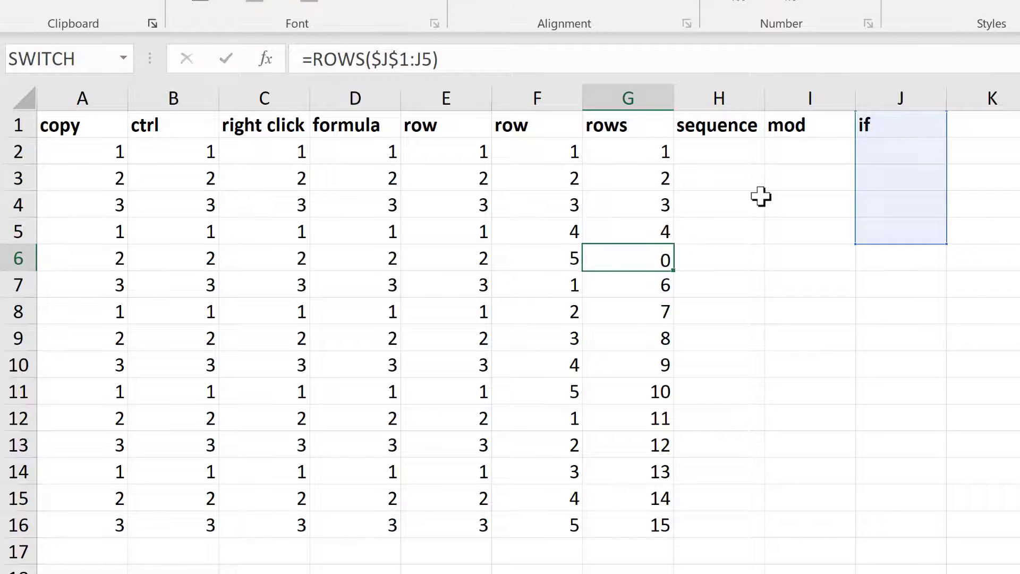
key(F2)
key(Return)
key(F2)
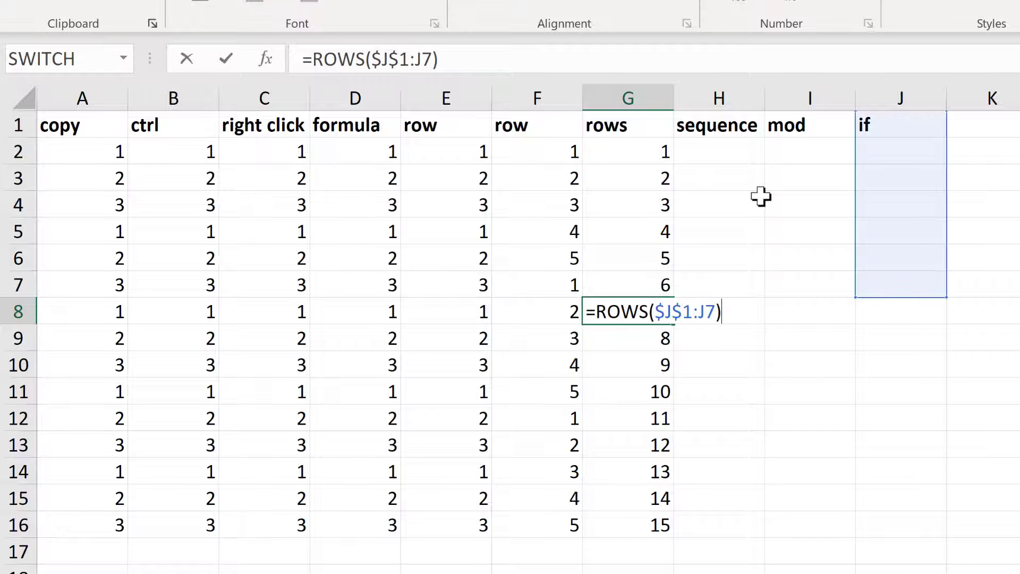
key(Return)
Change the formula in cell G2 to =MOD(ROWS($J$1:J1)-1,3)+1 and fill it down to G16
click(640, 149)
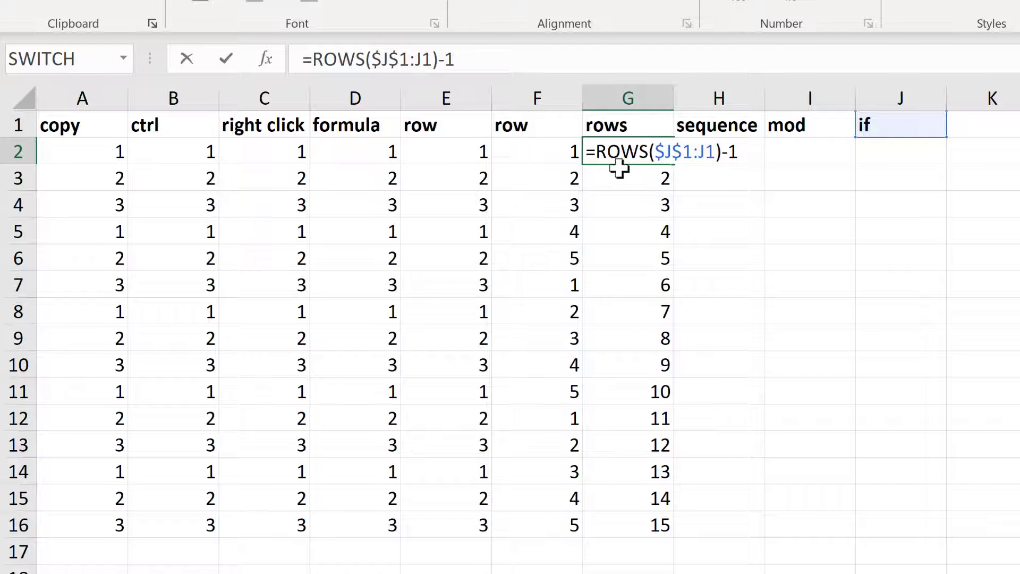
click(595, 152)
text(MOD()
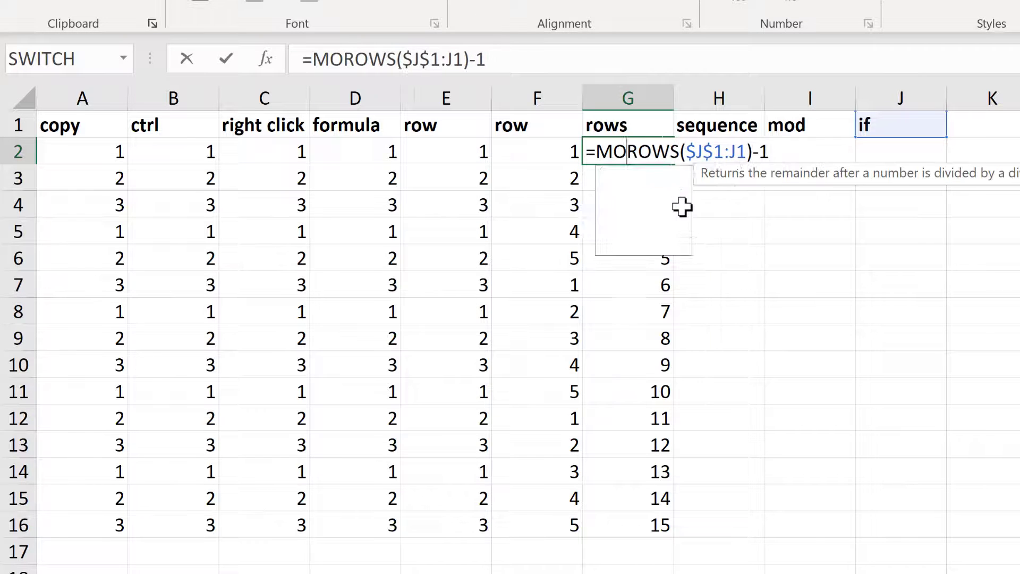
click(789, 152)
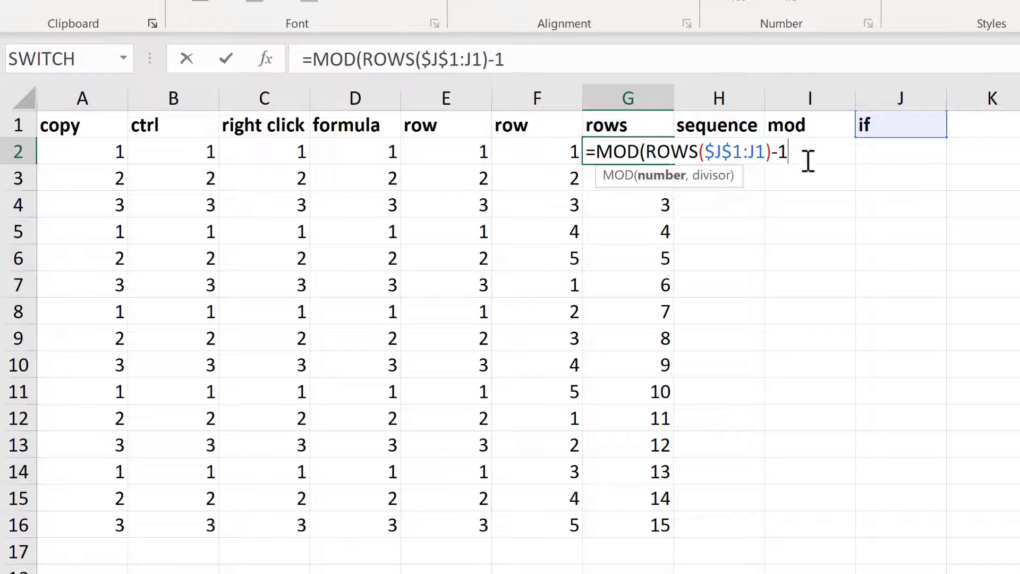
text(,3)
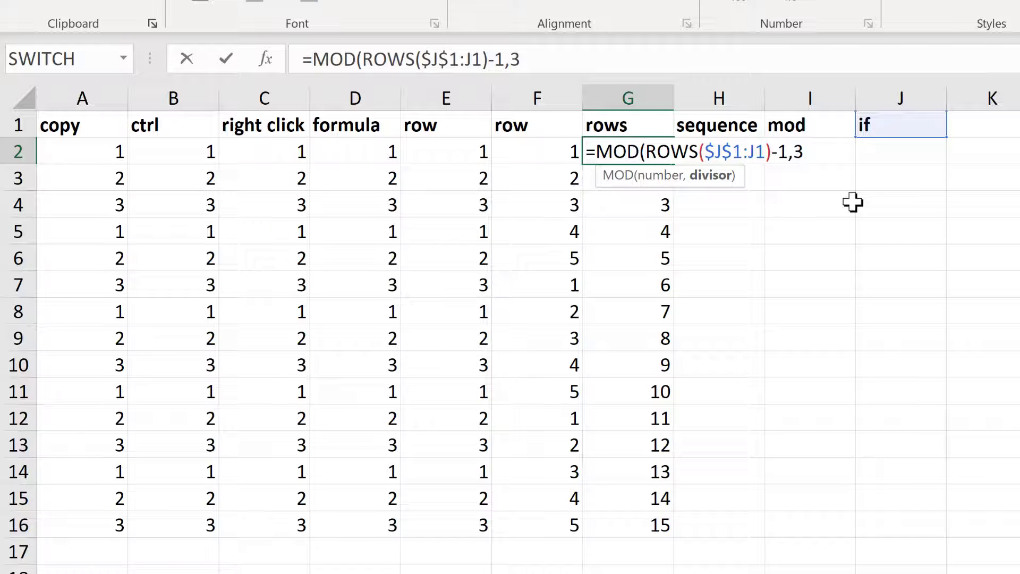
text())
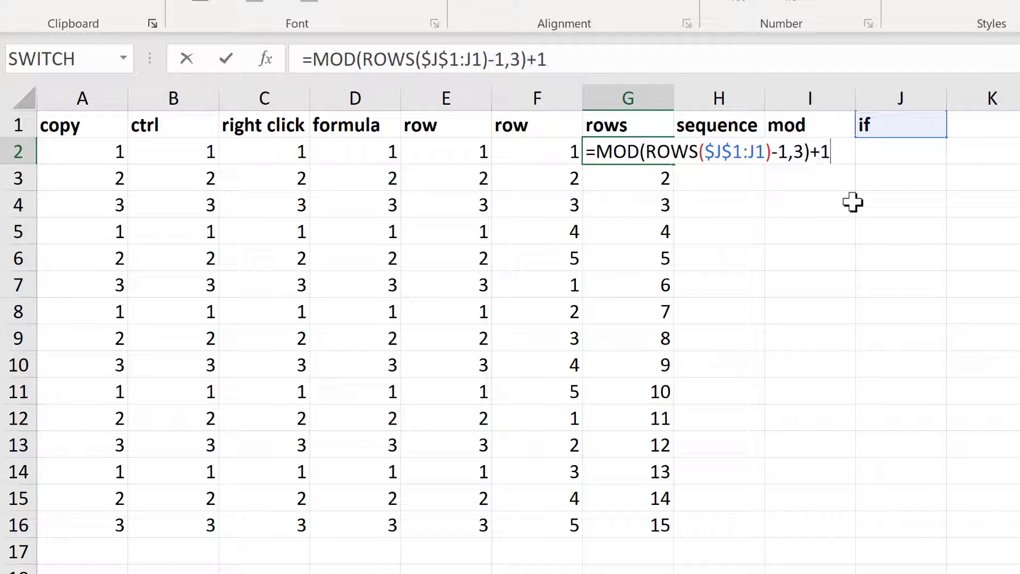
text(+1)
key(Return)
click(656, 152)
double_click(672, 165)
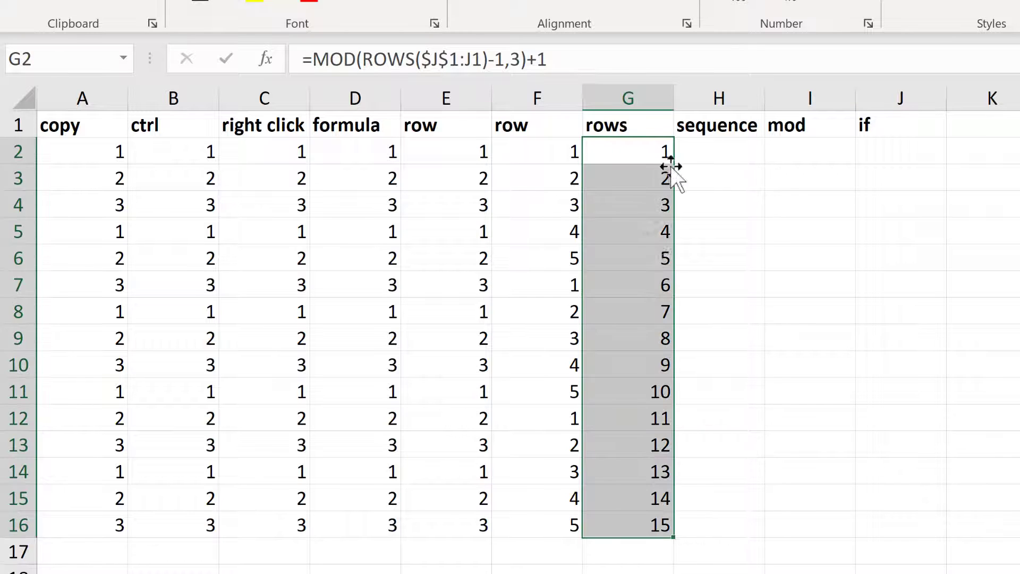
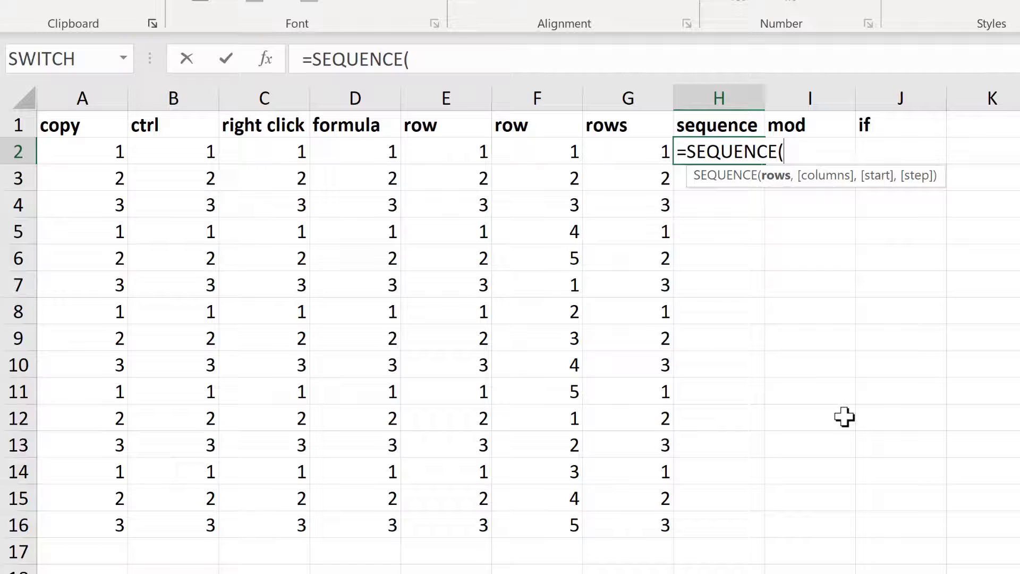
Complete =SEQUENCE(15) in cell H2 and extend the formula to =SEQUENCE(15)-1
text(15))
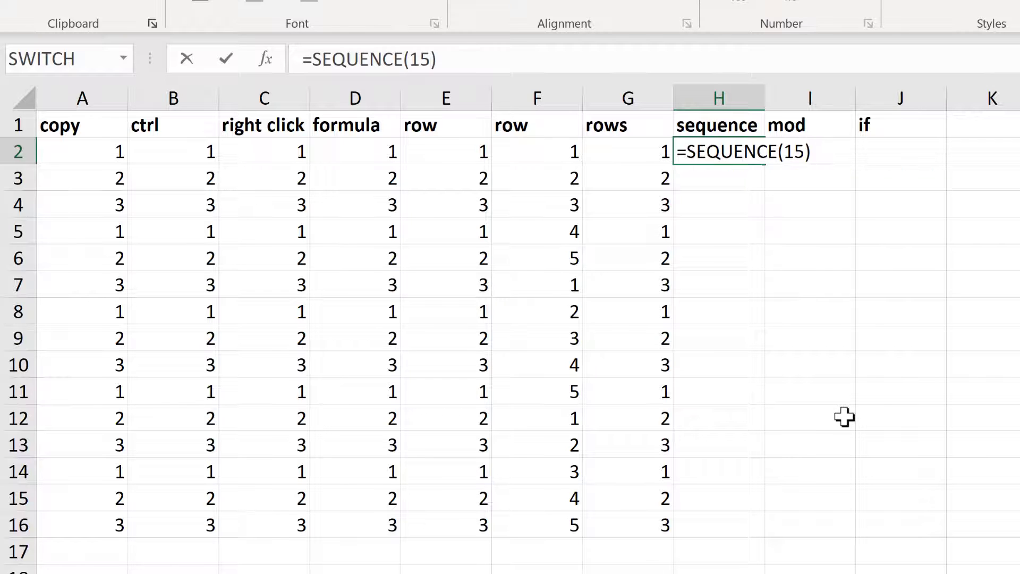
key(Return)
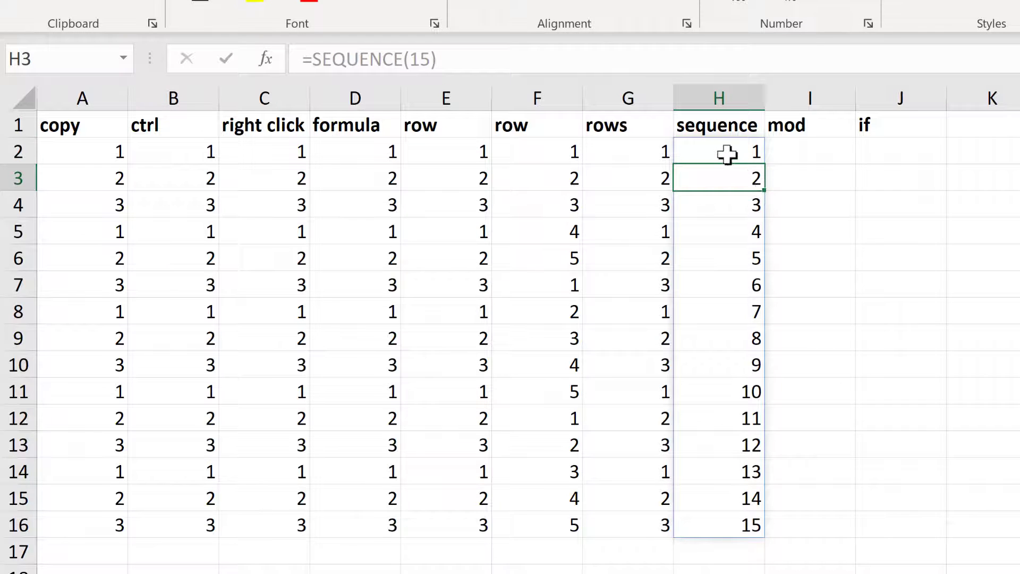
click(727, 154)
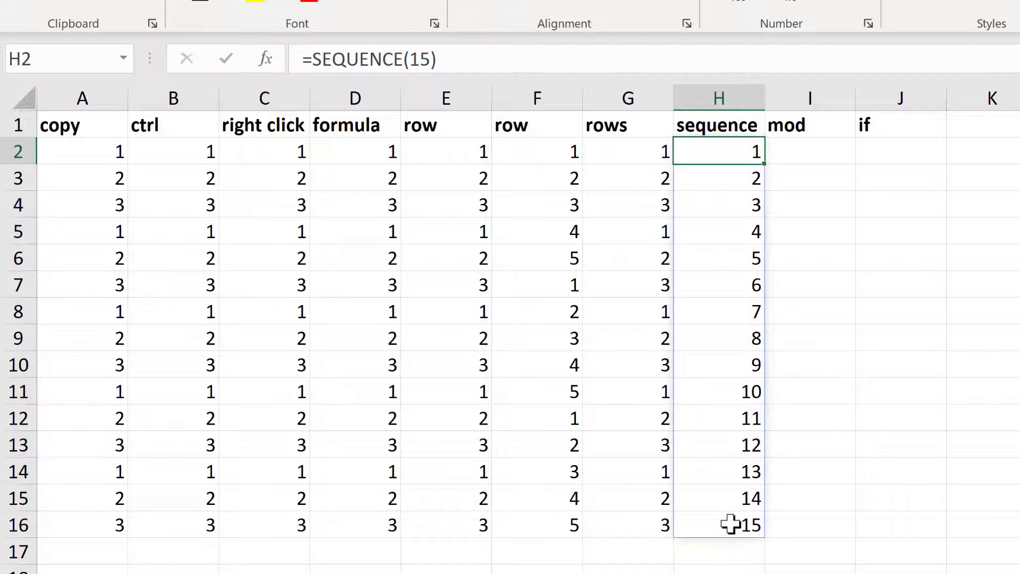
key(F2)
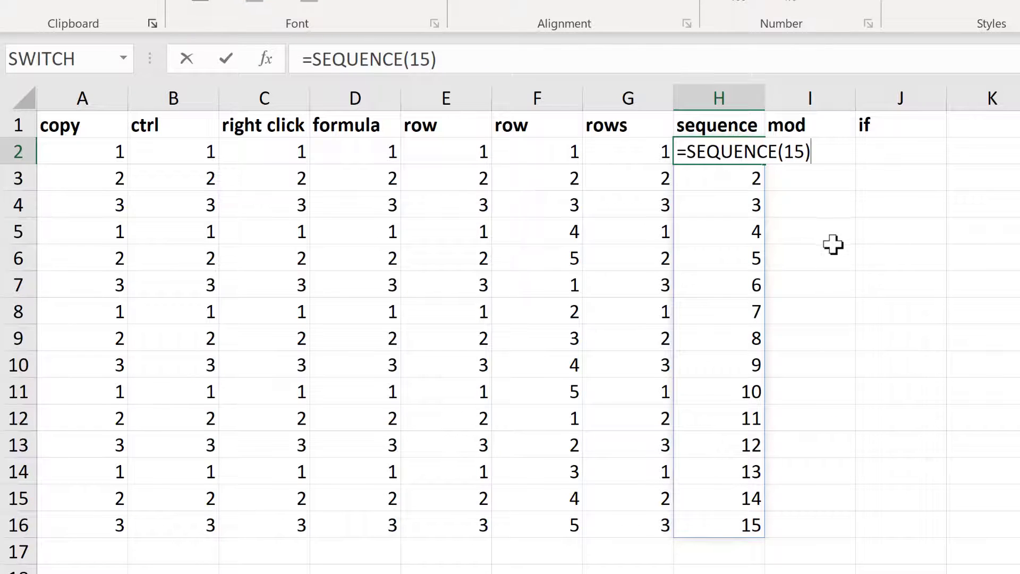
text(-1)
key(Return)
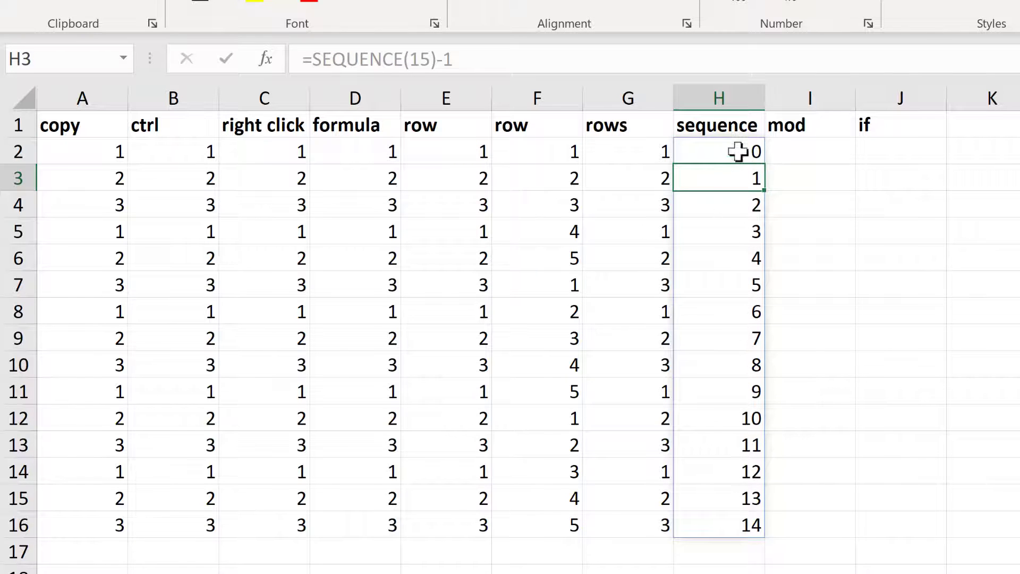
Change the formula in cell H2 to =MOD(SEQUENCE(15)-1,3)+1 and look over the resulting column
key(Up)
key(F2)
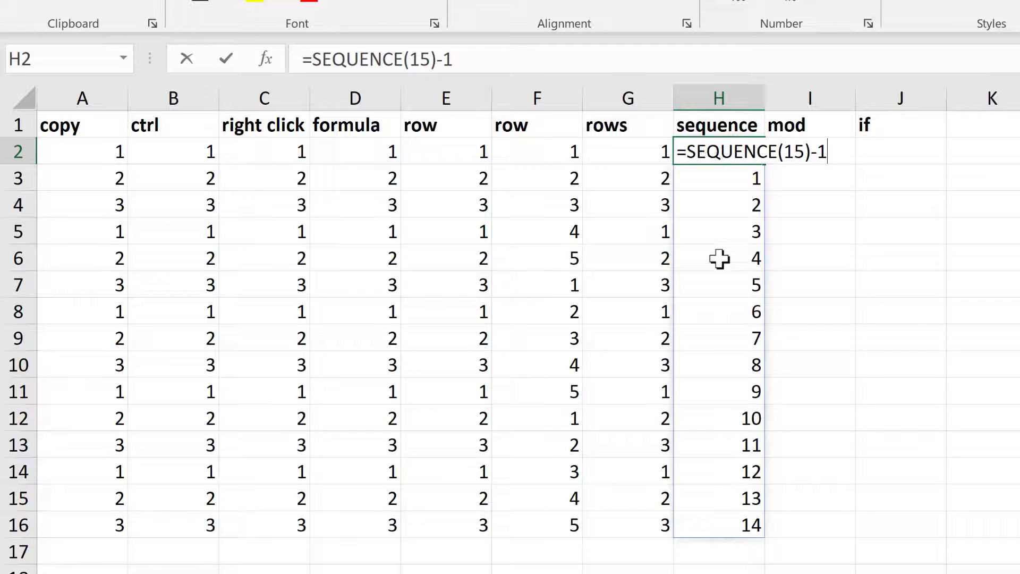
key(Home)
key(Right)
text(MOD)
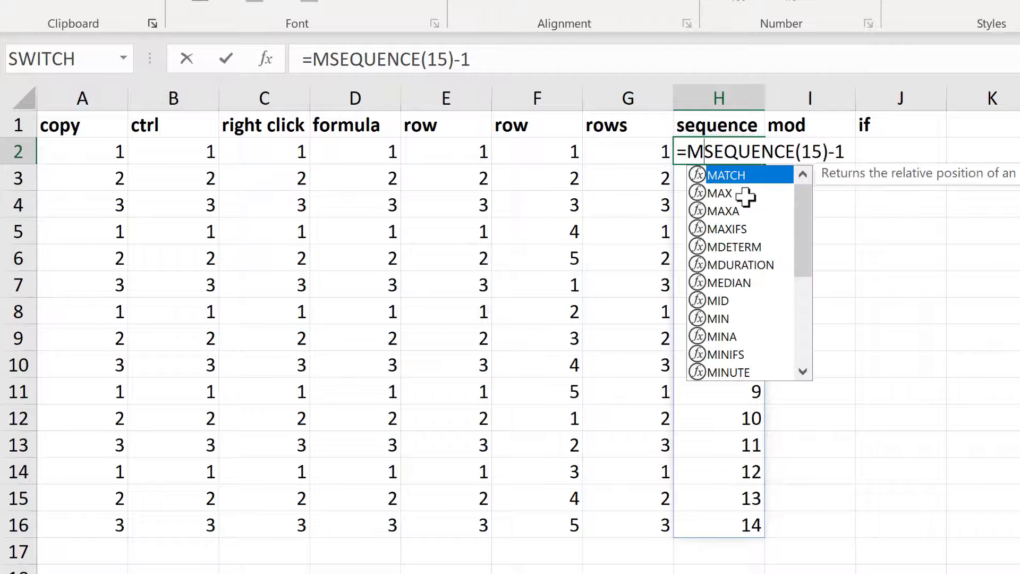
text(()
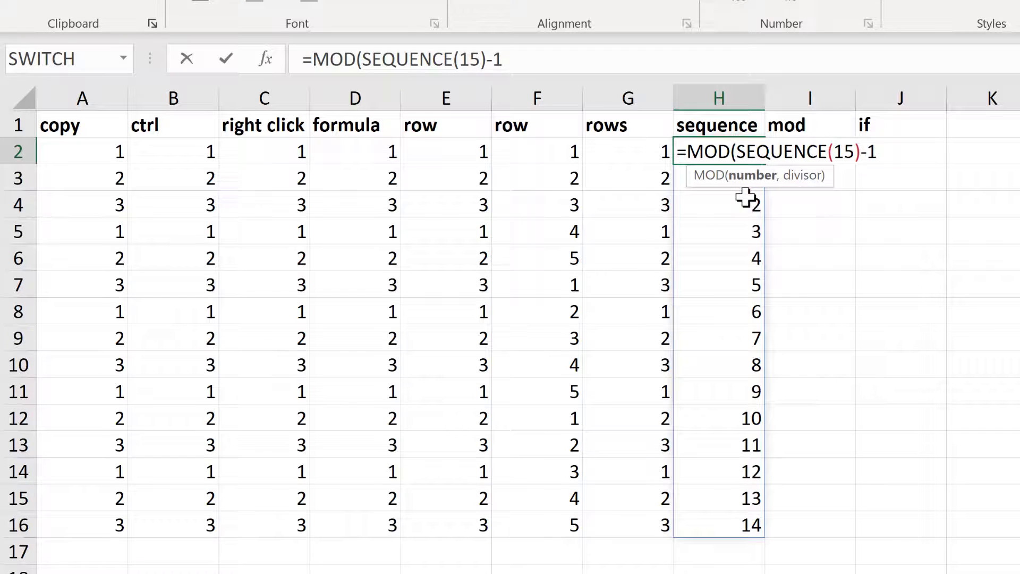
click(902, 151)
text(,3)
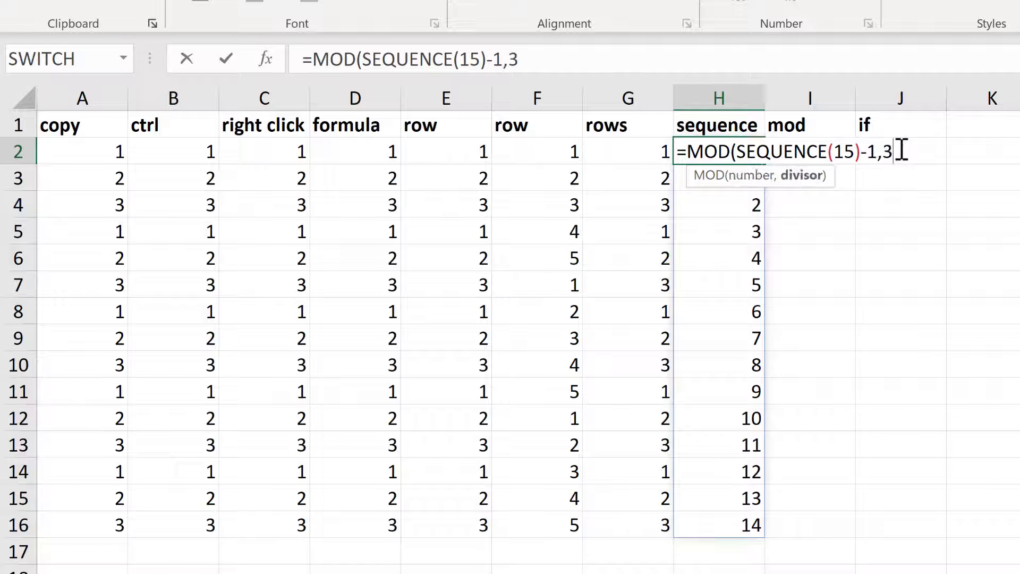
text()+1)
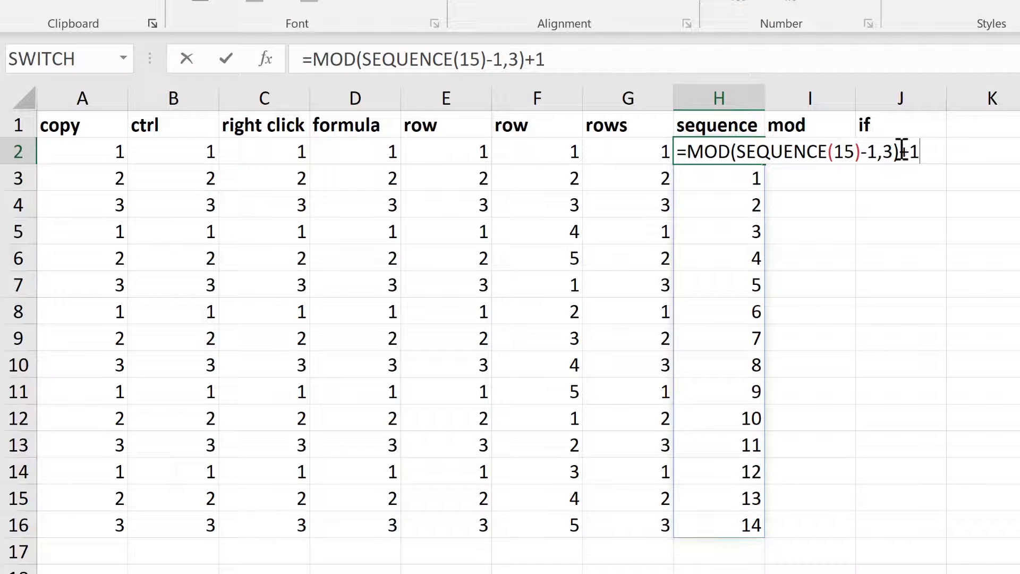
key(Return)
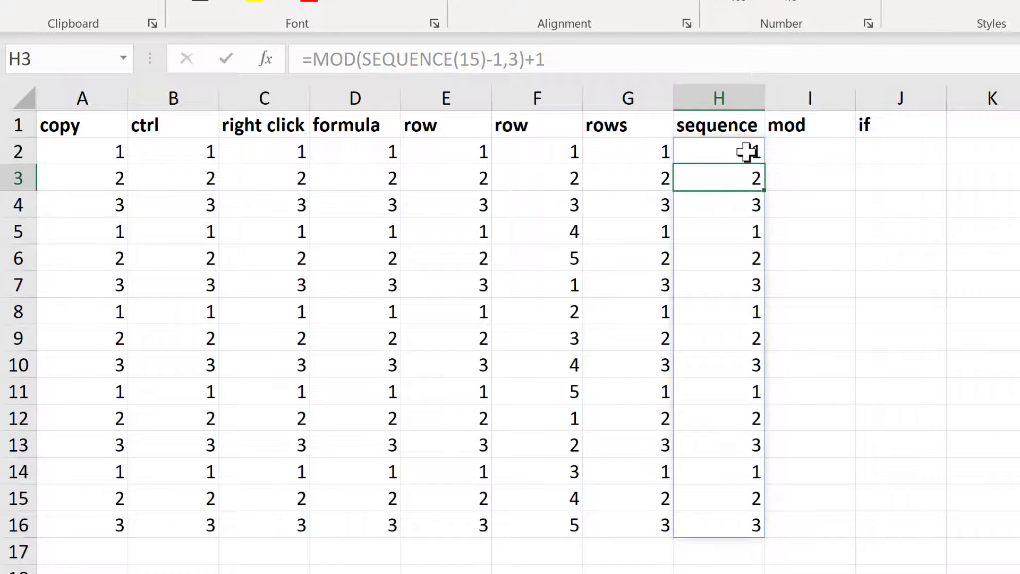
click(744, 150)
drag(705, 151, 715, 369)
Enter the formula =SEQUENCE(15,1,0,1) in cell I2
click(794, 152)
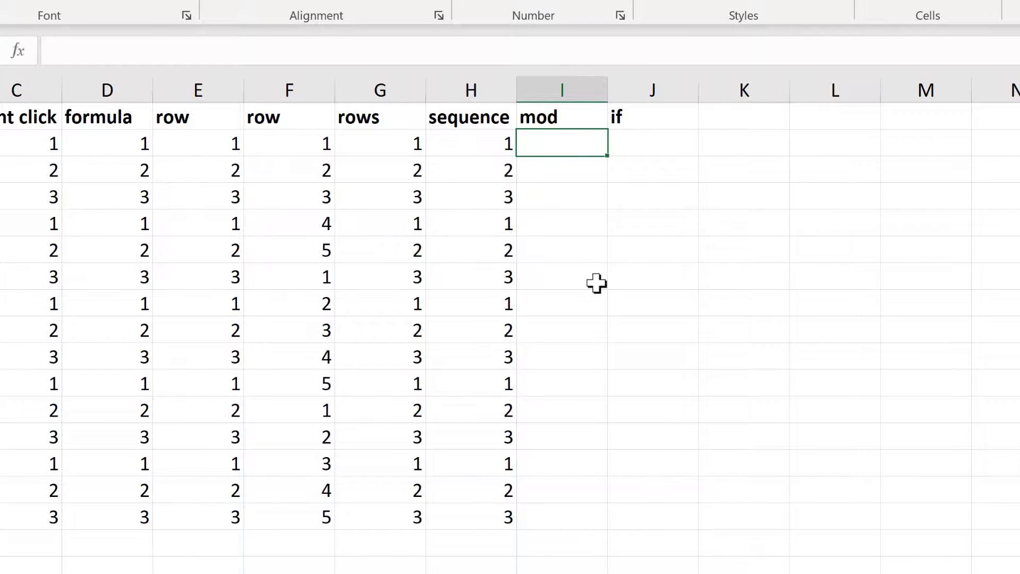
text(=seq)
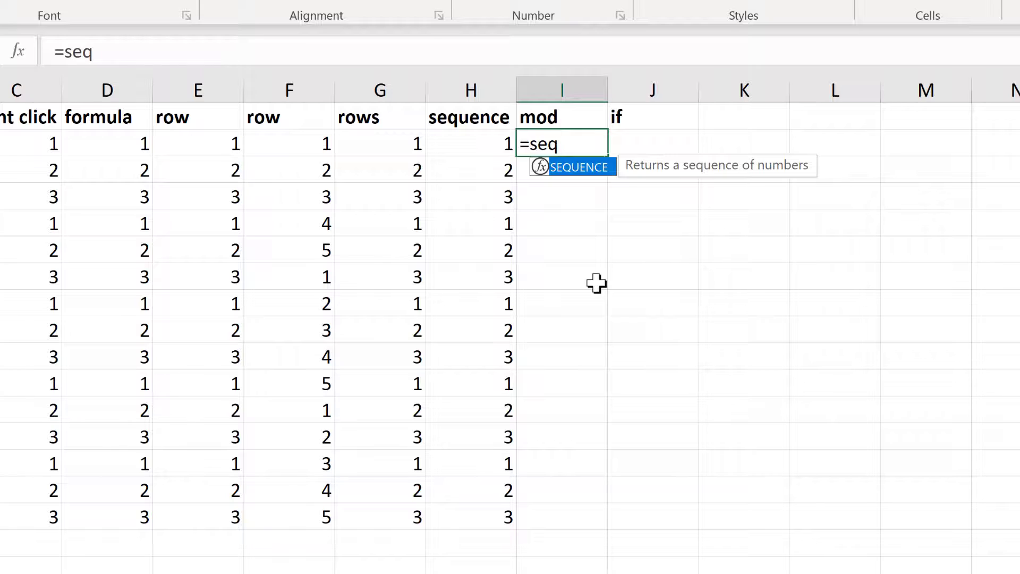
key(Tab)
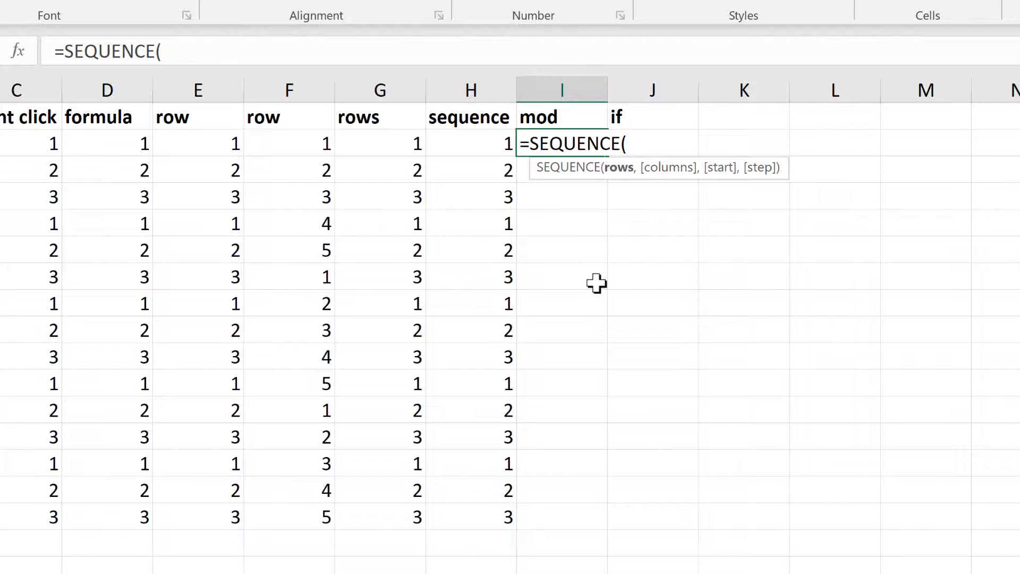
text(15,1)
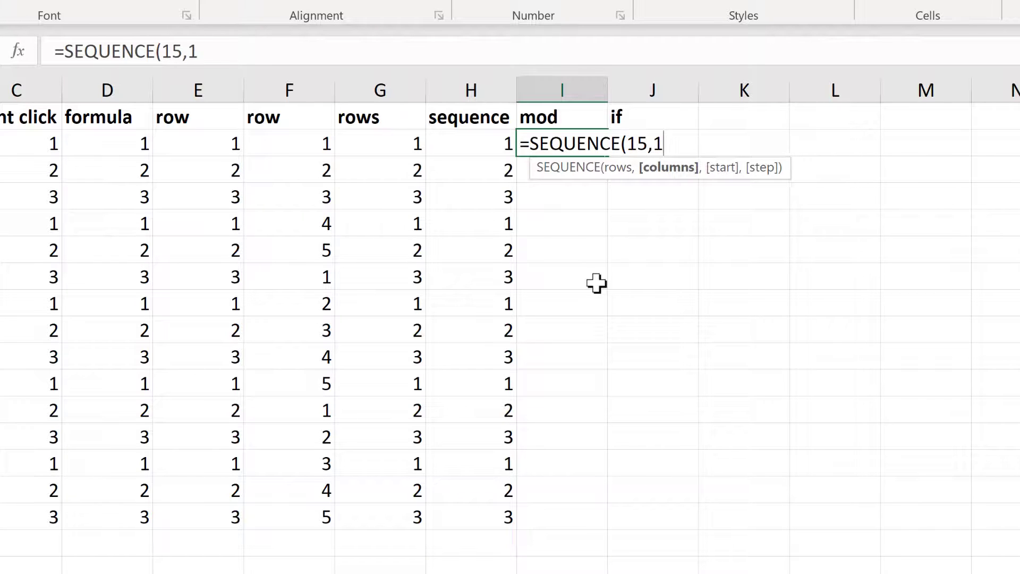
text(,0)
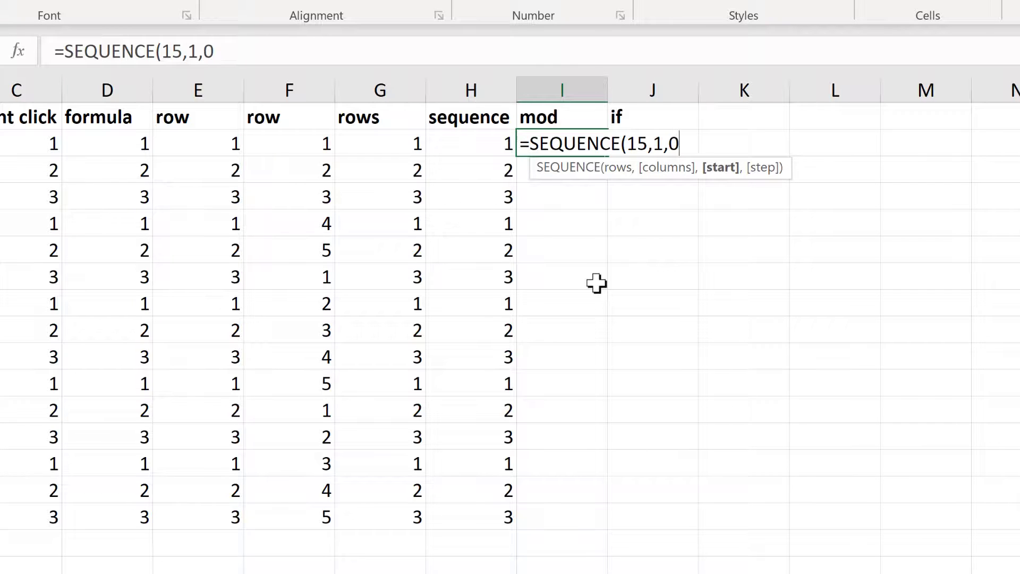
text(,1))
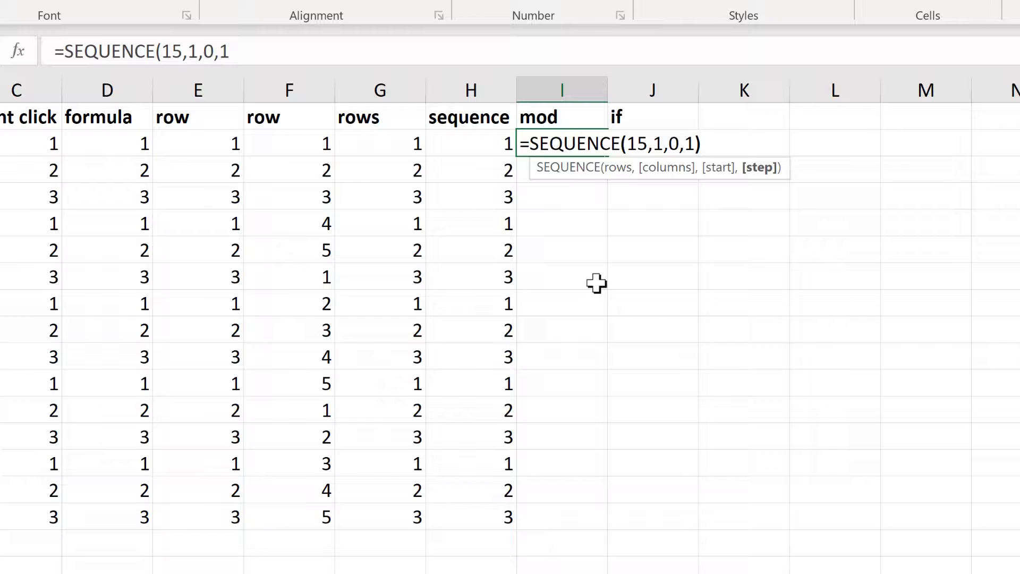
key(Return)
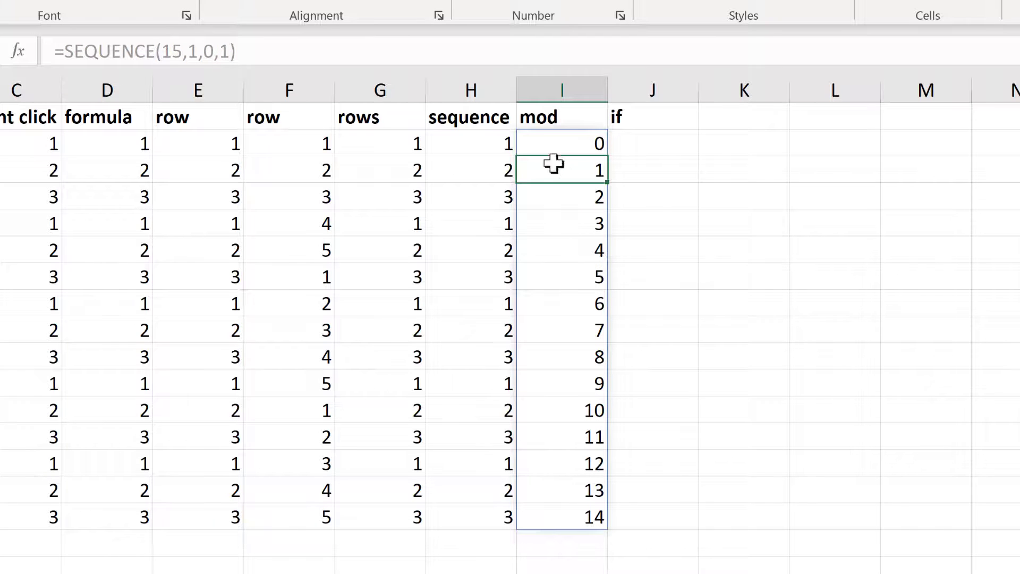
click(553, 144)
Examine the -1 part of the MOD formula in cell H2 without changing the formula
click(490, 140)
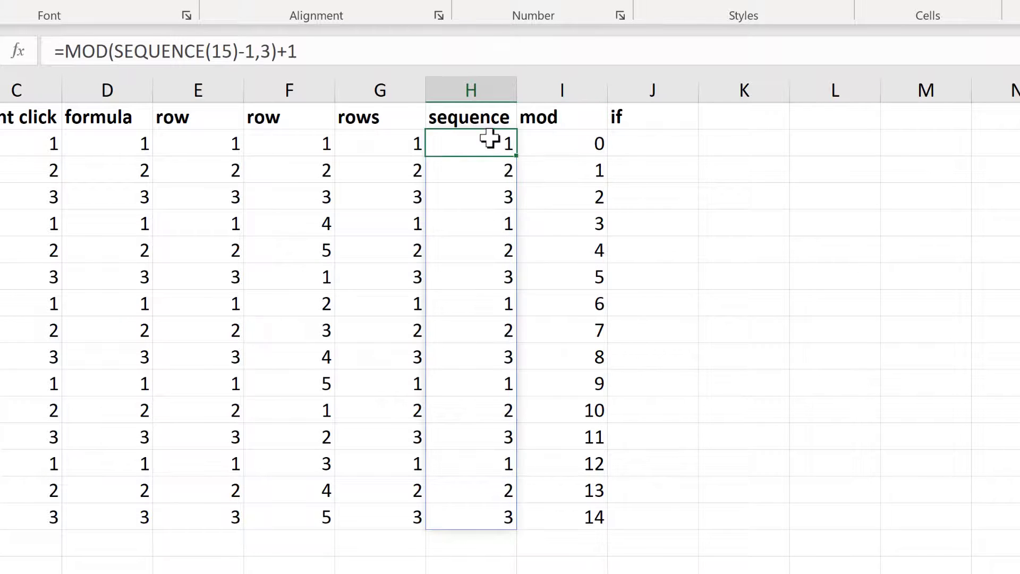
double_click(490, 140)
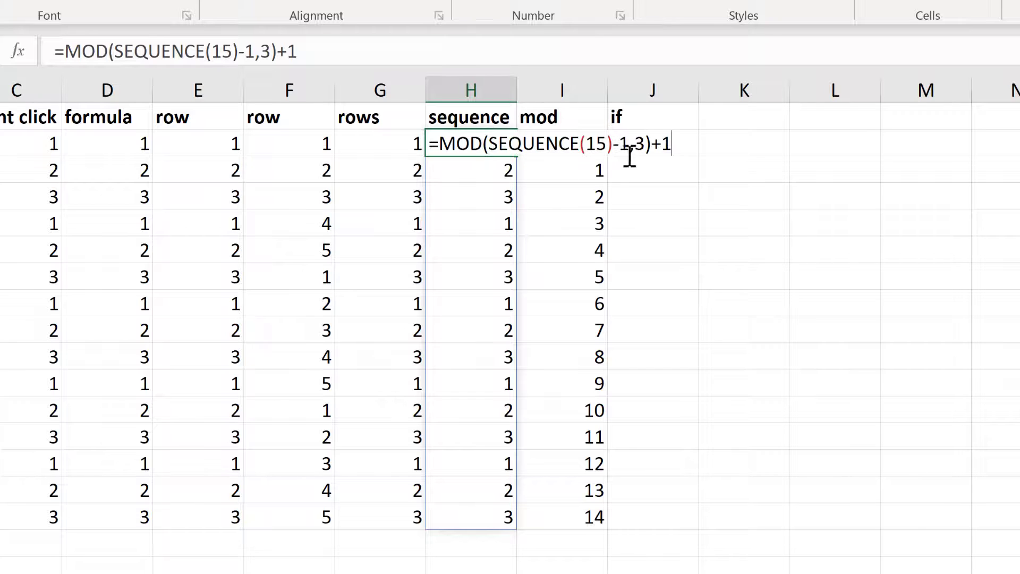
drag(628, 143, 614, 144)
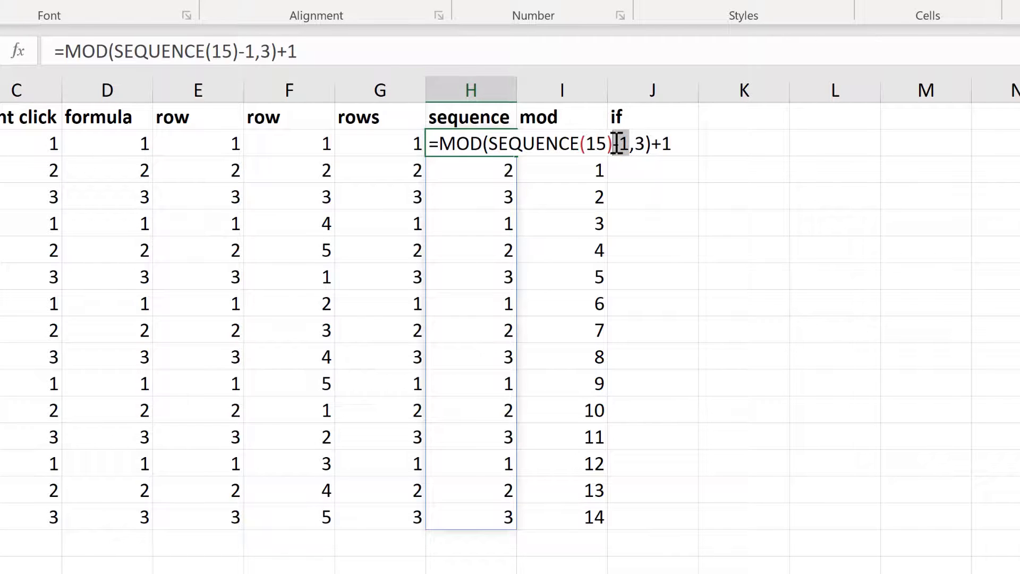
click(624, 145)
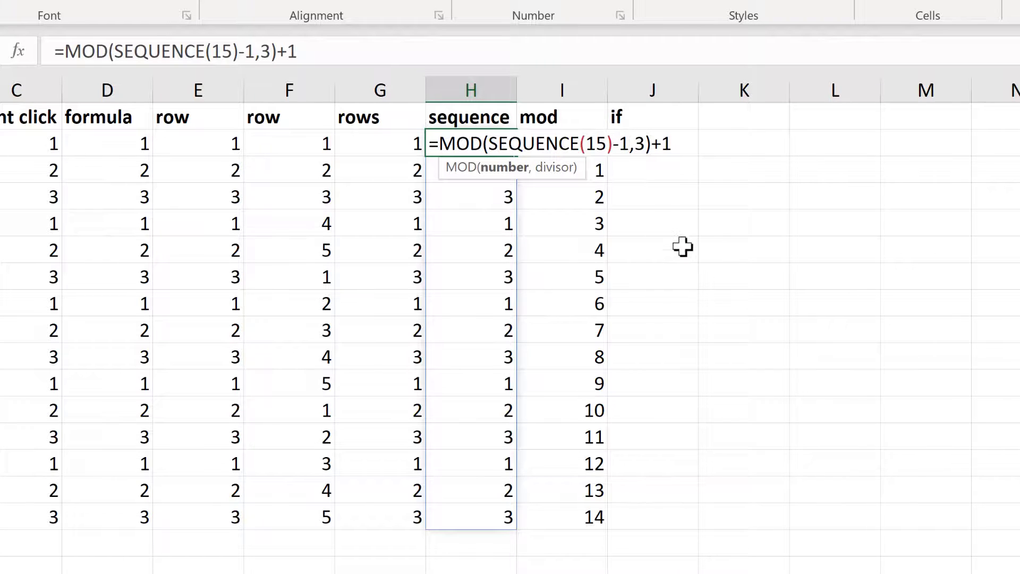
key(Escape)
Remove the columns and step arguments from the formula in cell I2, leaving =SEQUENCE(15,,0)
click(576, 151)
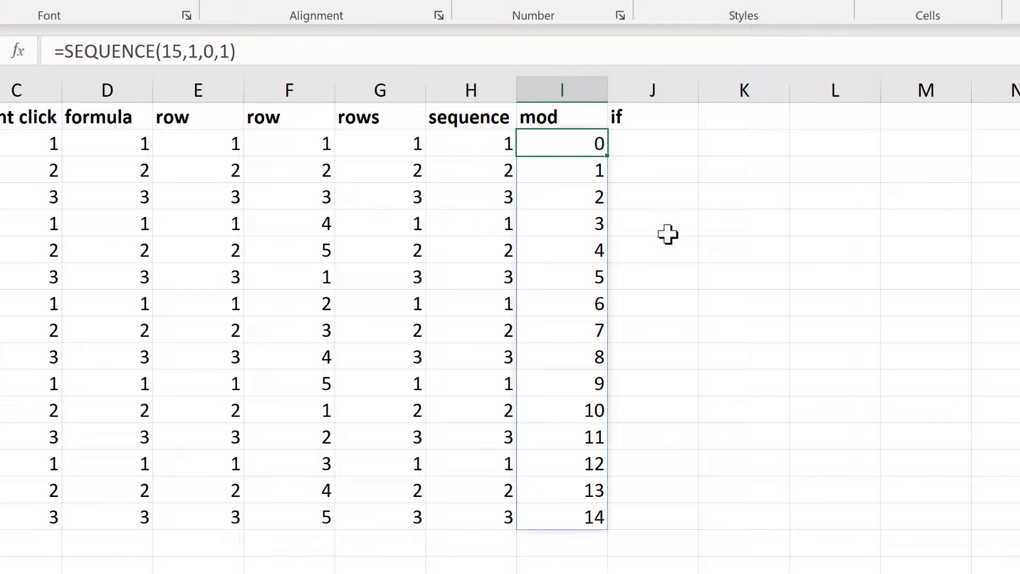
key(F2)
click(666, 151)
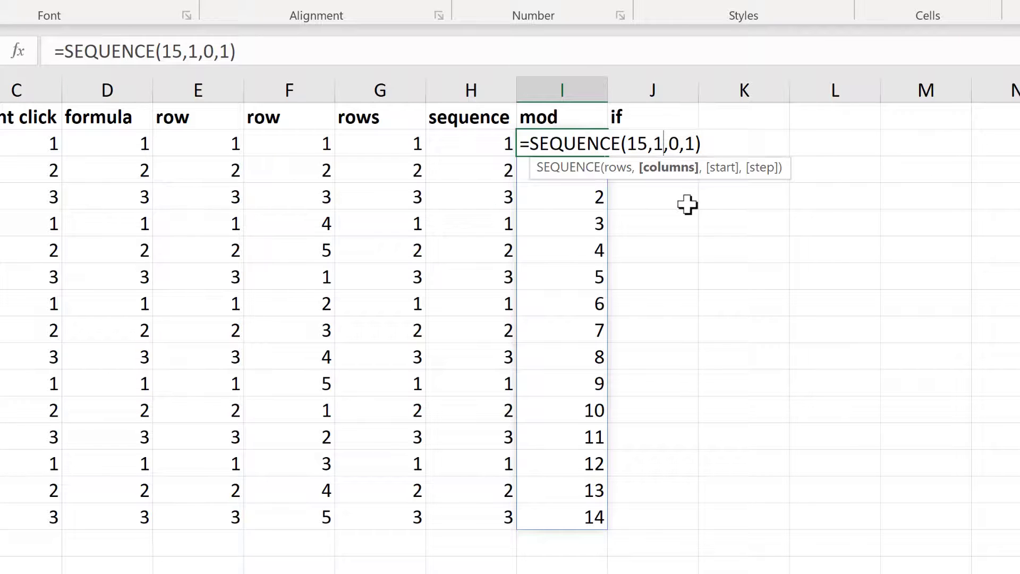
key(BackSpace)
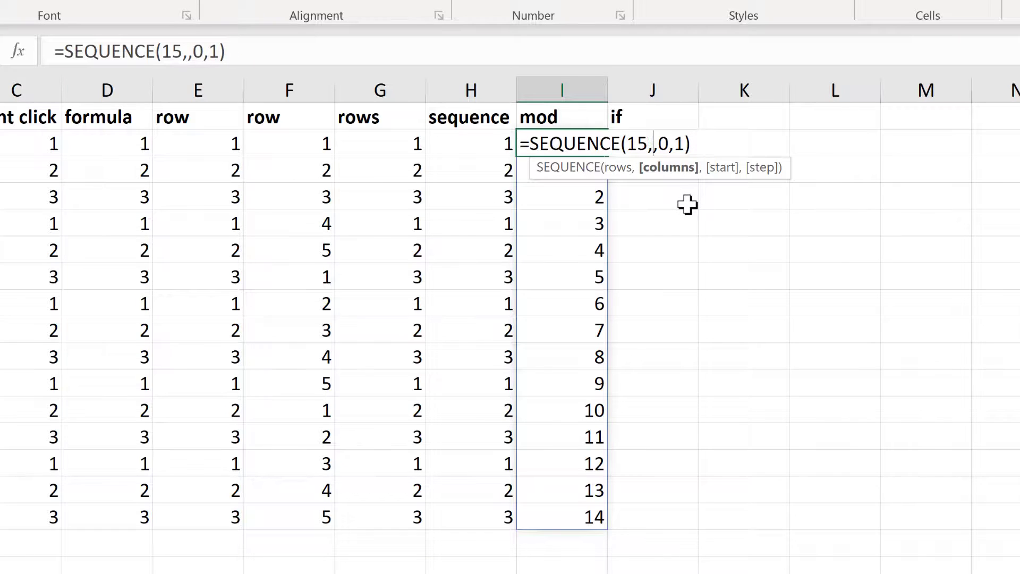
click(687, 144)
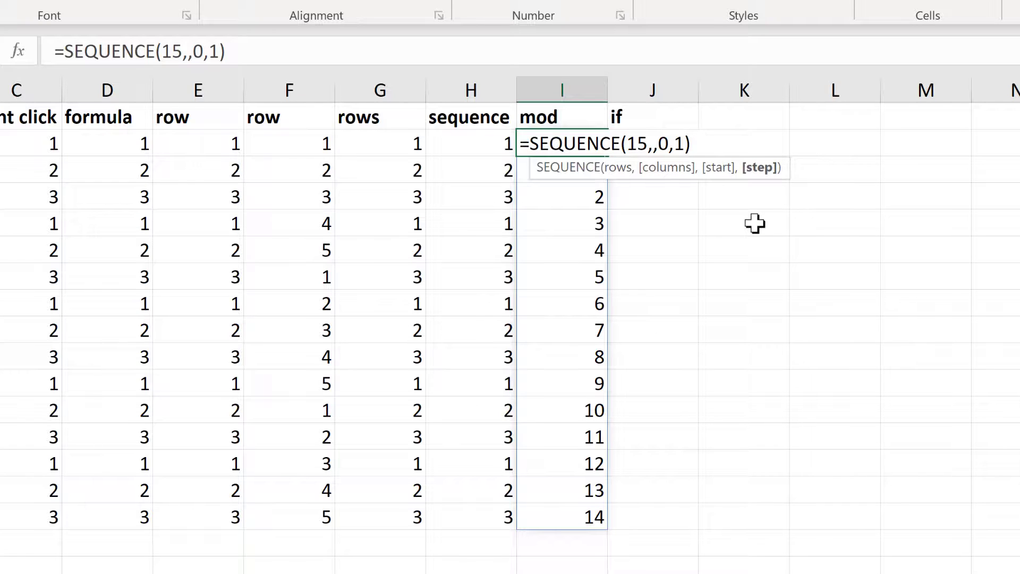
key(BackSpace)
key(BackSpace)
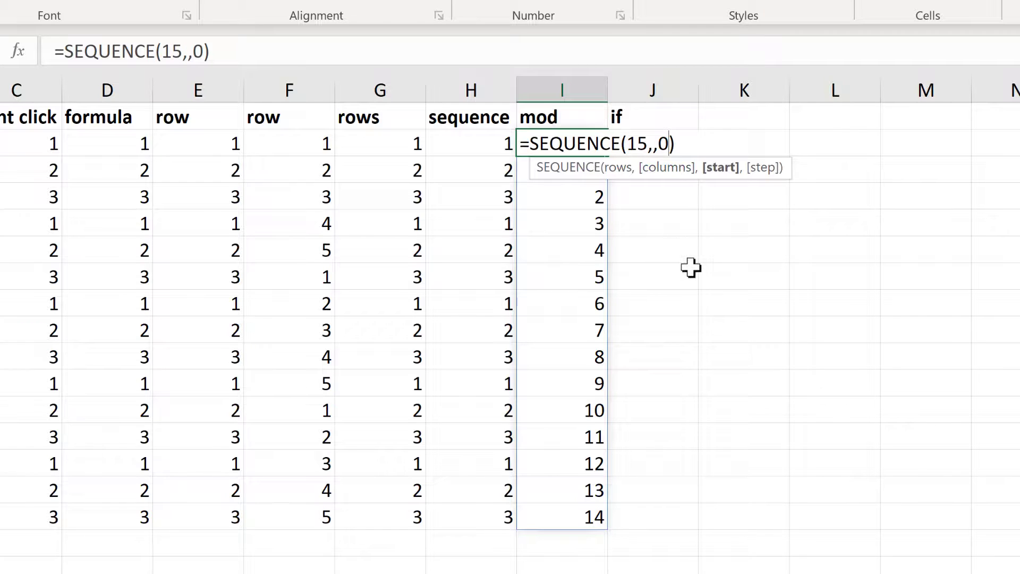
key(ctrl+Return)
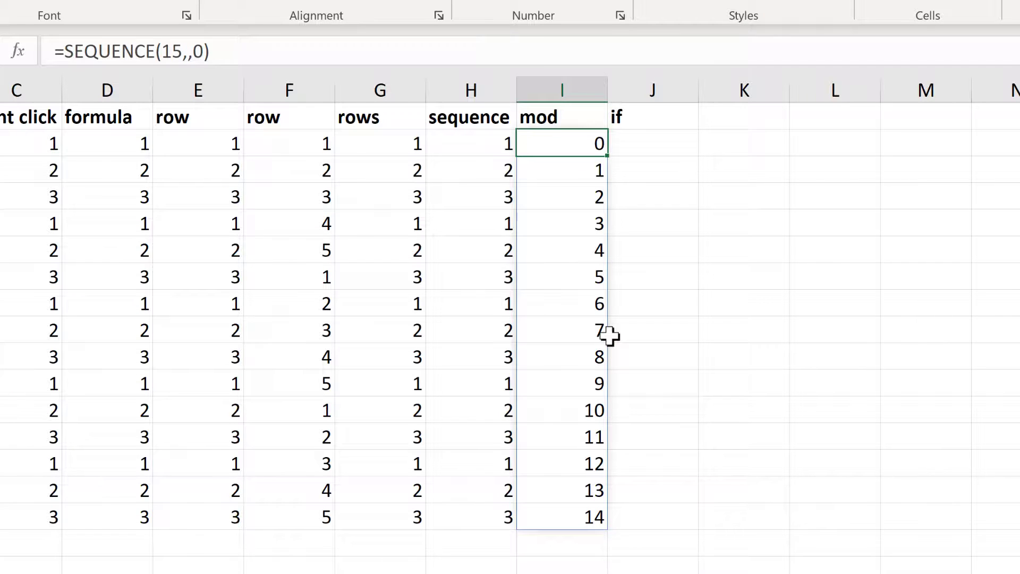
Replace the contents of cell I2 with the value 1 and enter =MOD(I2,3)+1 in cell I3
key(Delete)
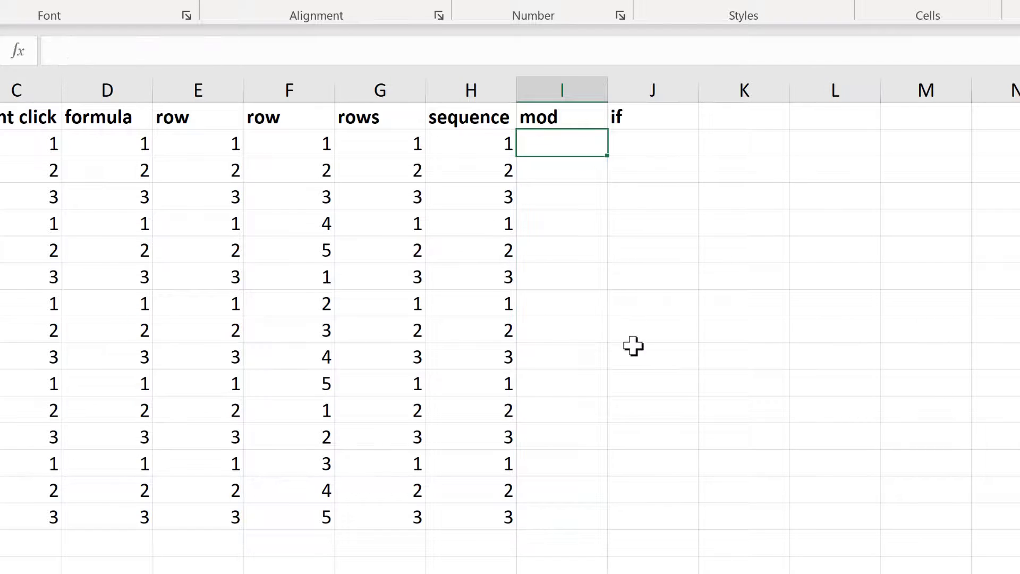
text(1)
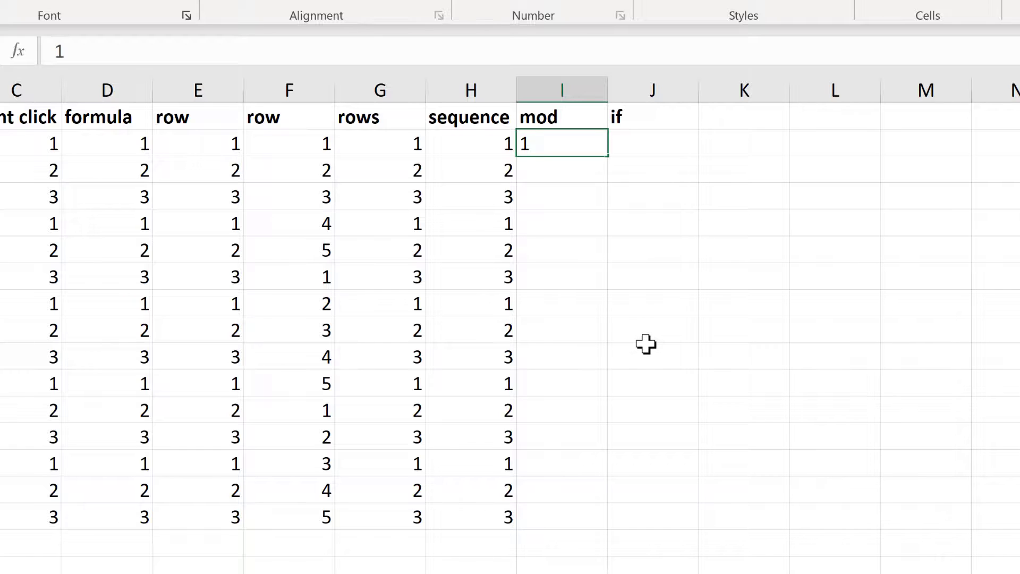
key(Return)
text(=mod)
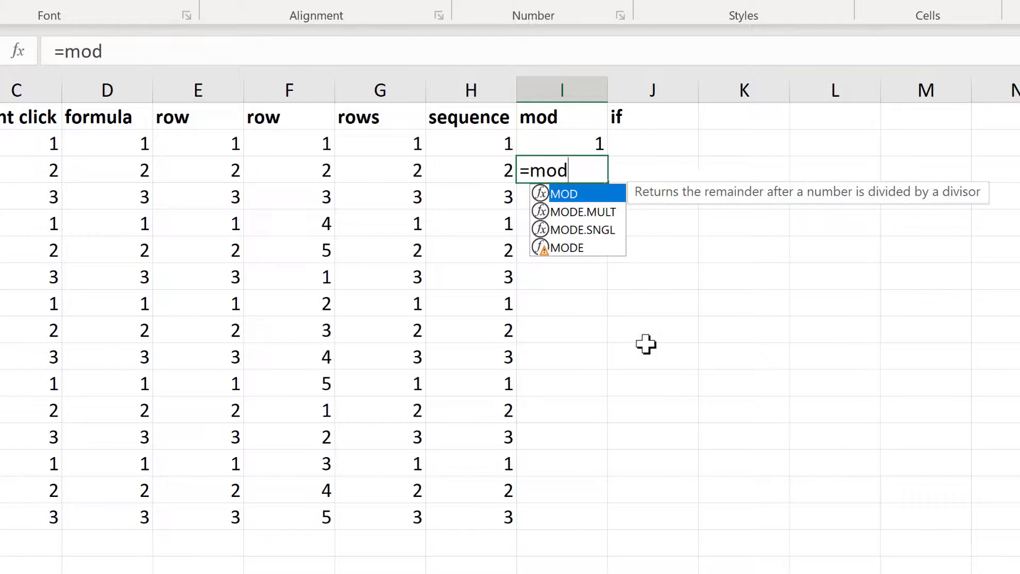
key(Tab)
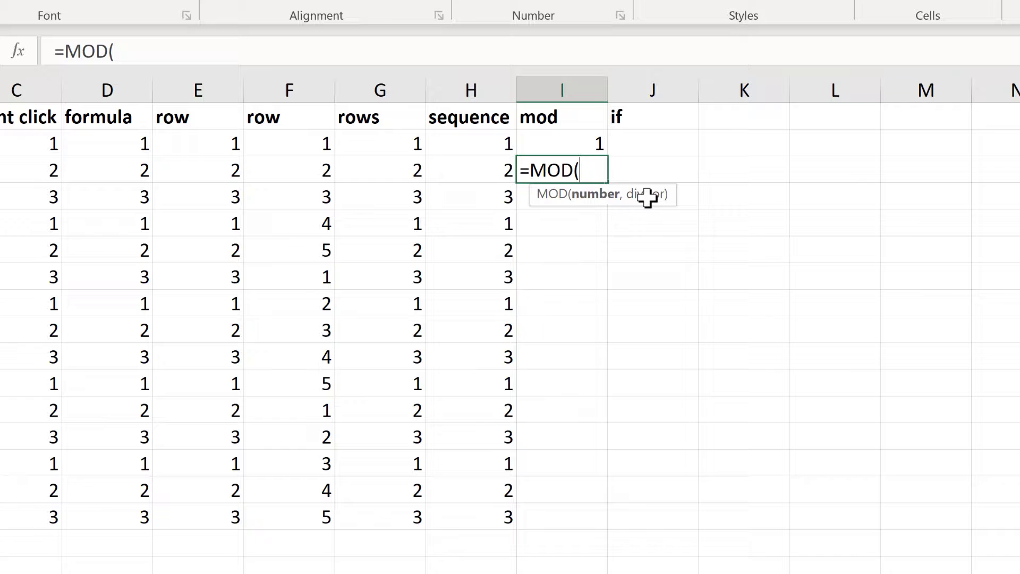
click(581, 139)
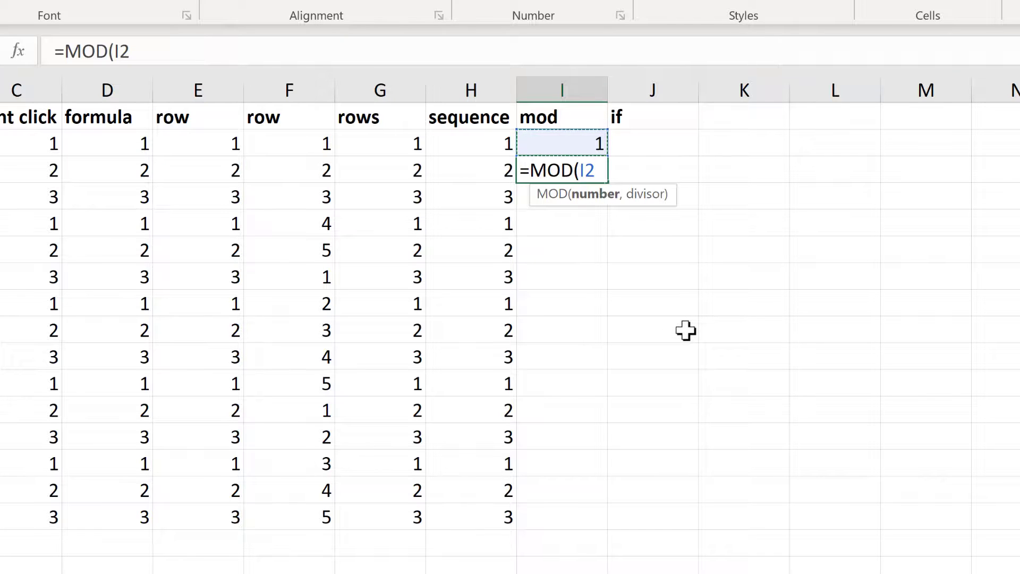
text(,3)+1)
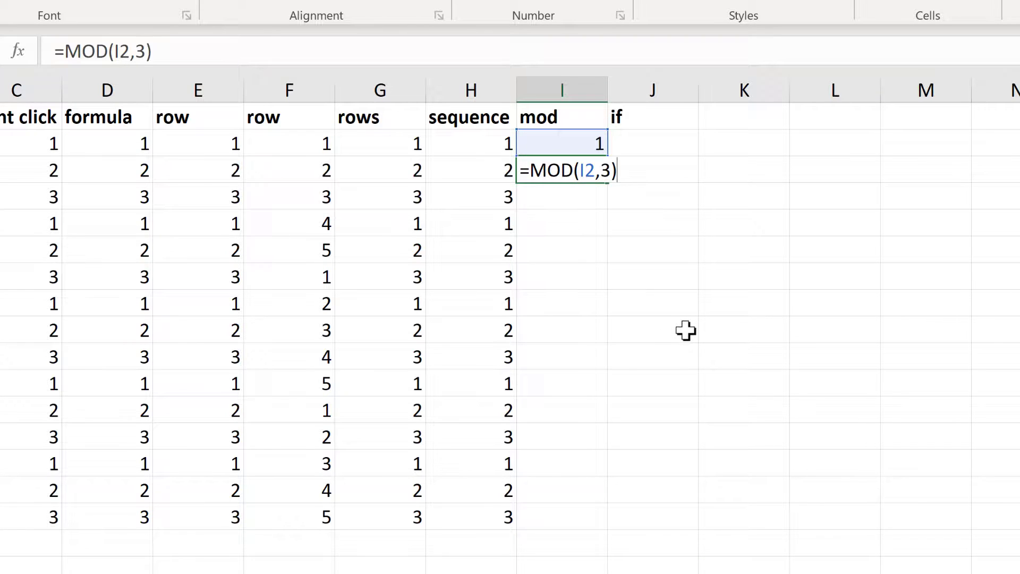
key(Return)
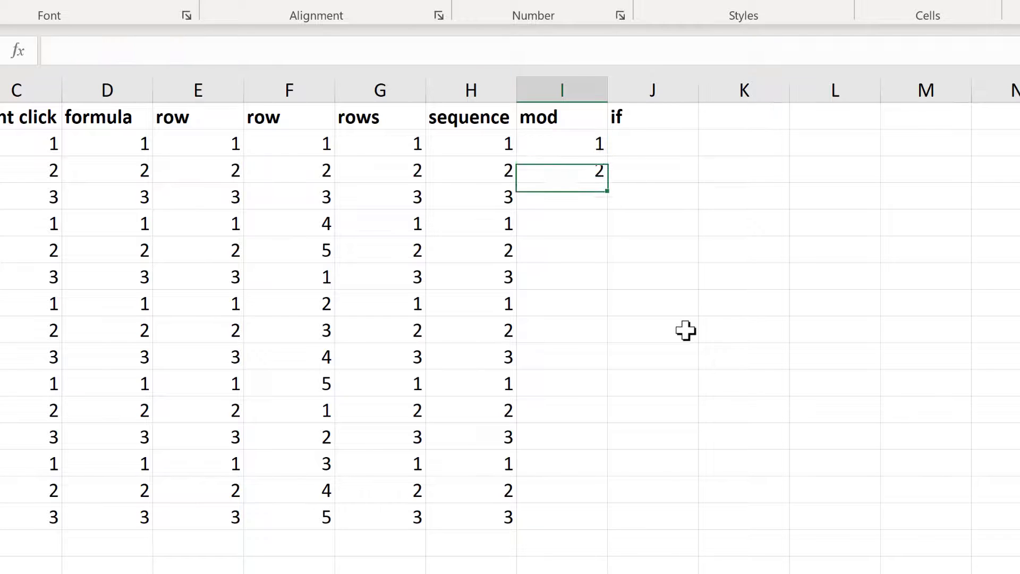
Fill the MOD formula from cell I3 down to I16 and check the repeating groups in the column
click(590, 169)
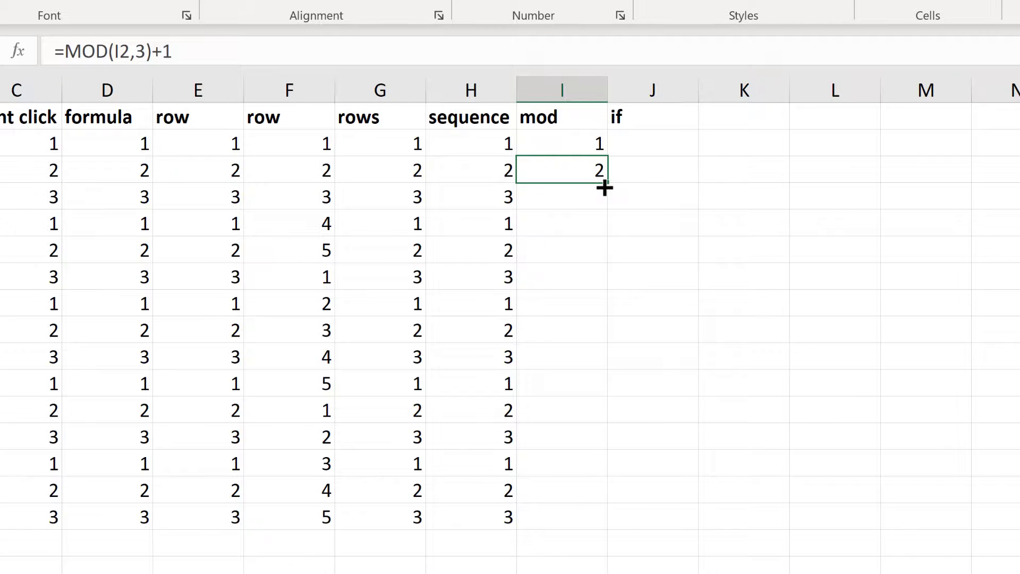
double_click(603, 187)
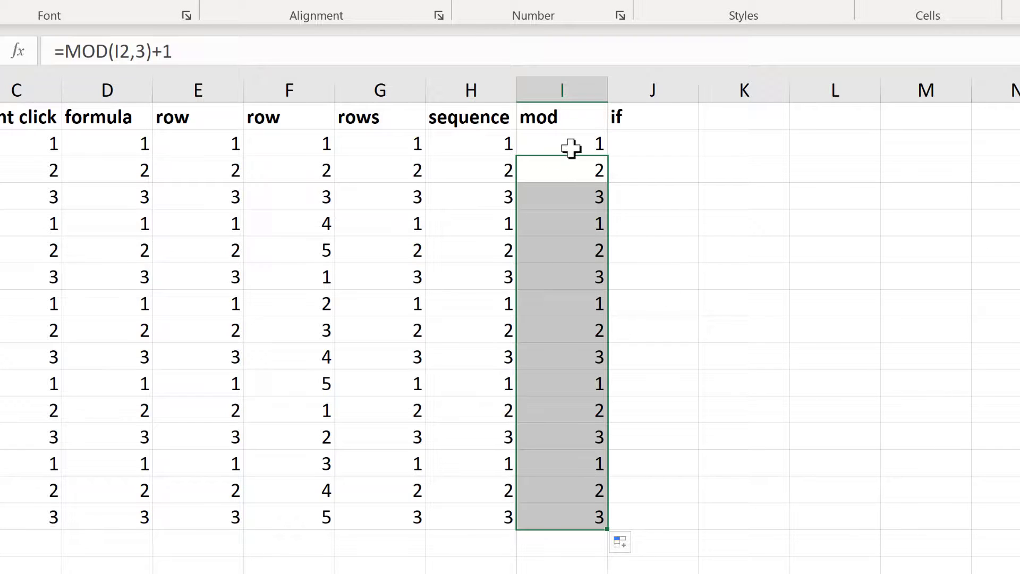
drag(571, 148, 574, 199)
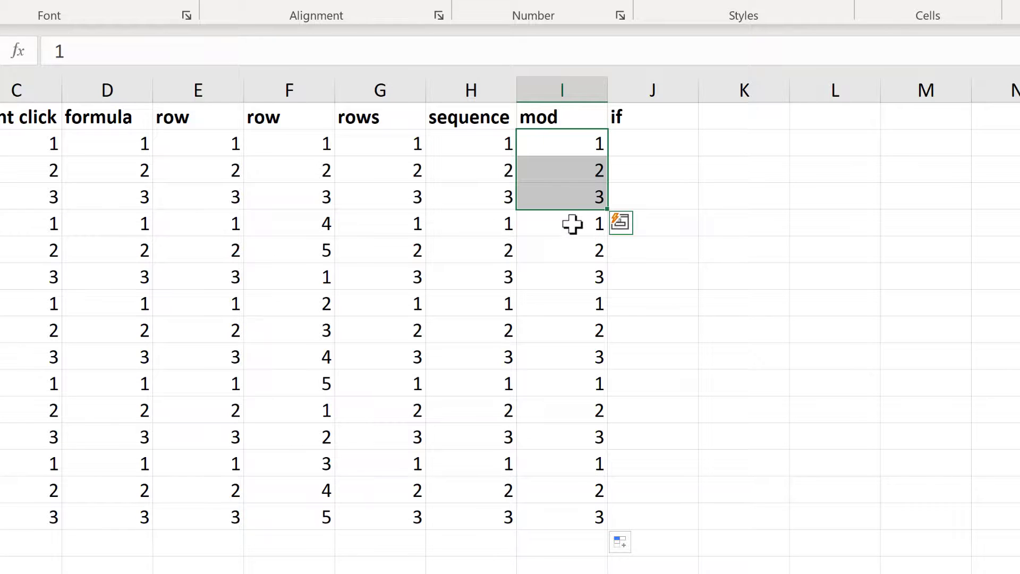
click(574, 223)
drag(577, 269, 573, 349)
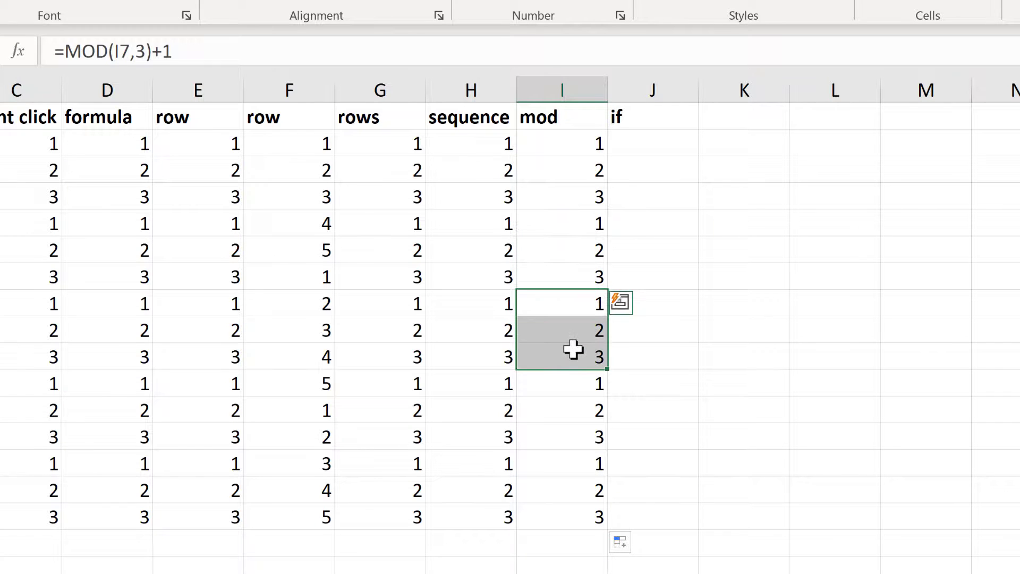
click(645, 234)
click(587, 178)
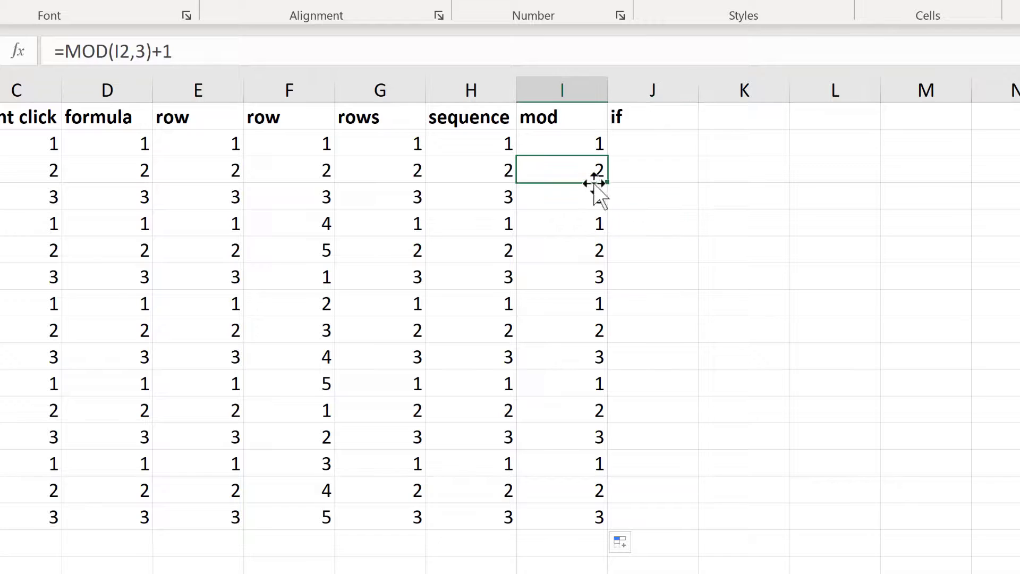
Review the MOD formula in cell I3 and clear the formulas from cells I3 to I16
key(F2)
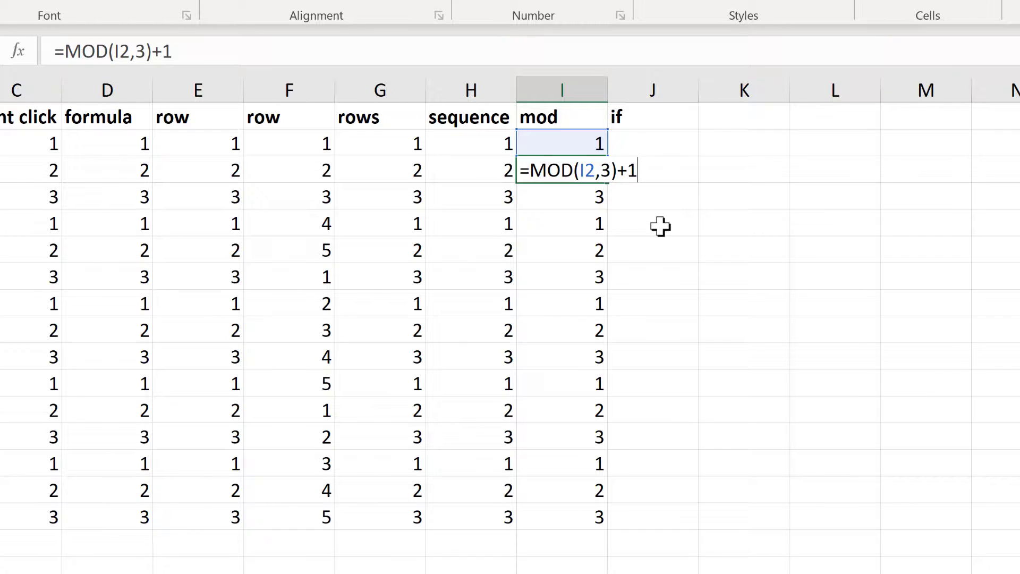
key(Return)
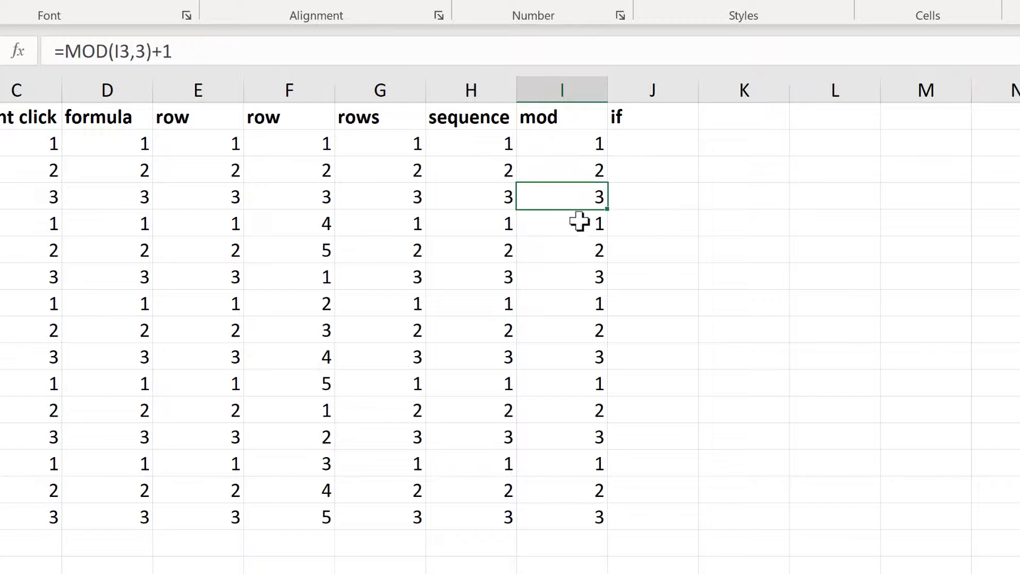
drag(582, 171, 585, 508)
key(Delete)
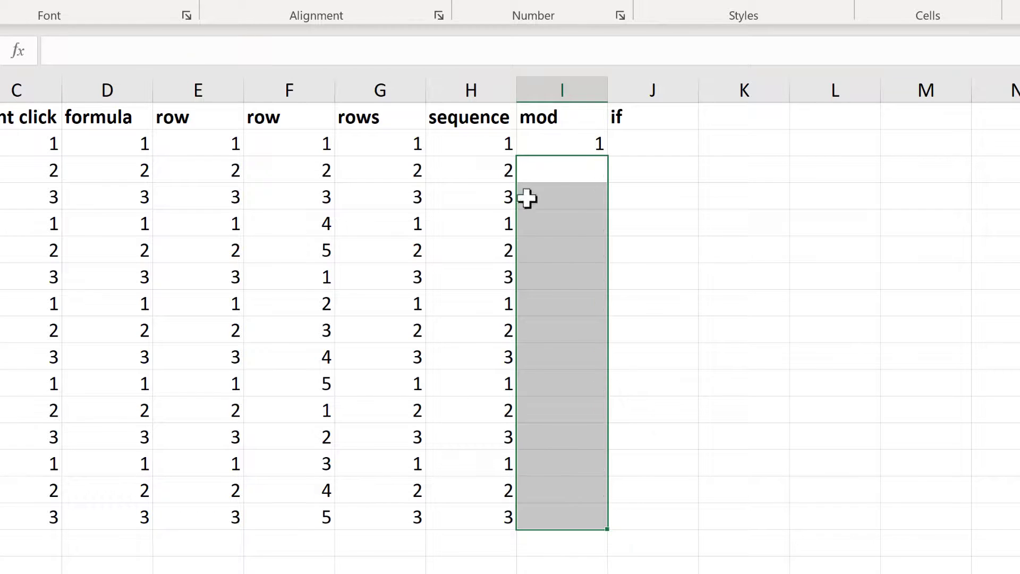
Enter the plain reference =I2 in cell I3 of the mod column
click(554, 172)
text(=)
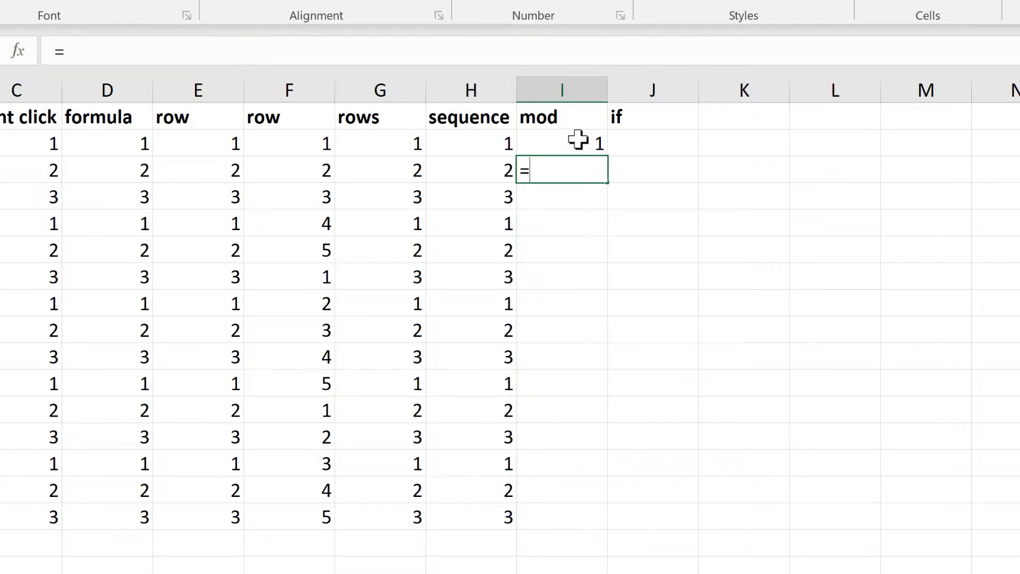
click(581, 141)
key(Return)
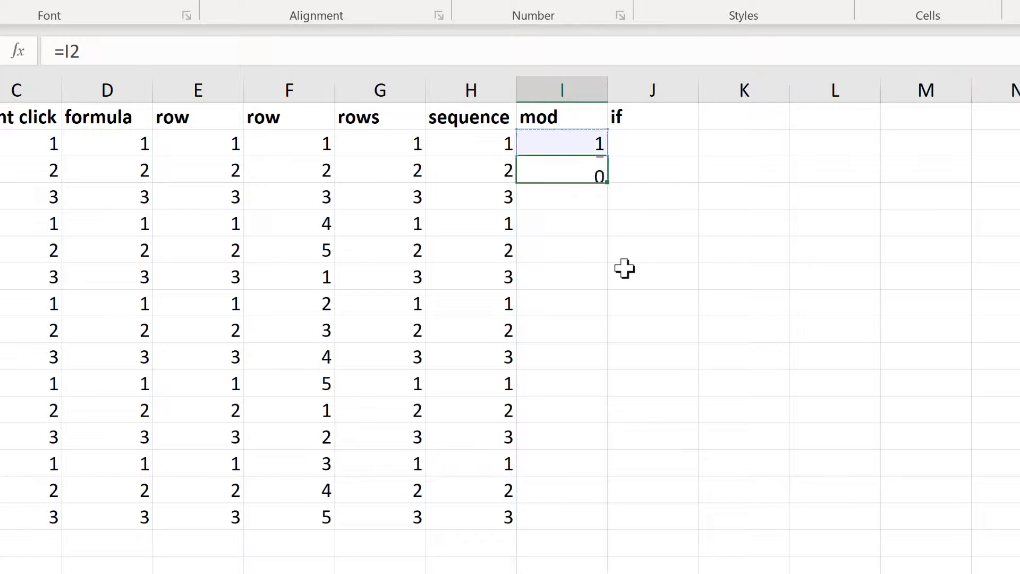
Wrap the reference in cell I3 in a MOD function with divisor 3, giving =MOD(I2,3)
click(579, 175)
key(F2)
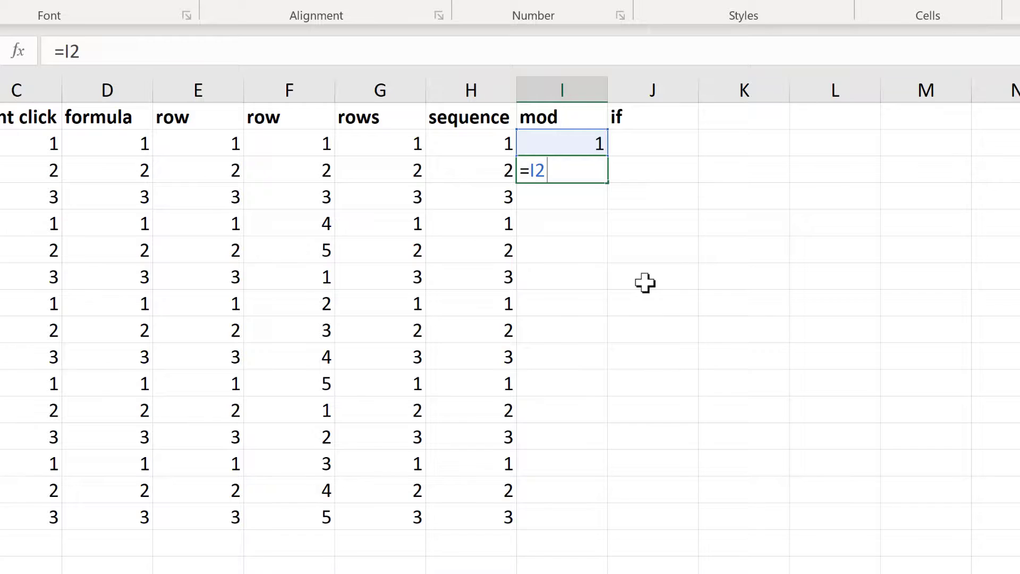
text(MOD()
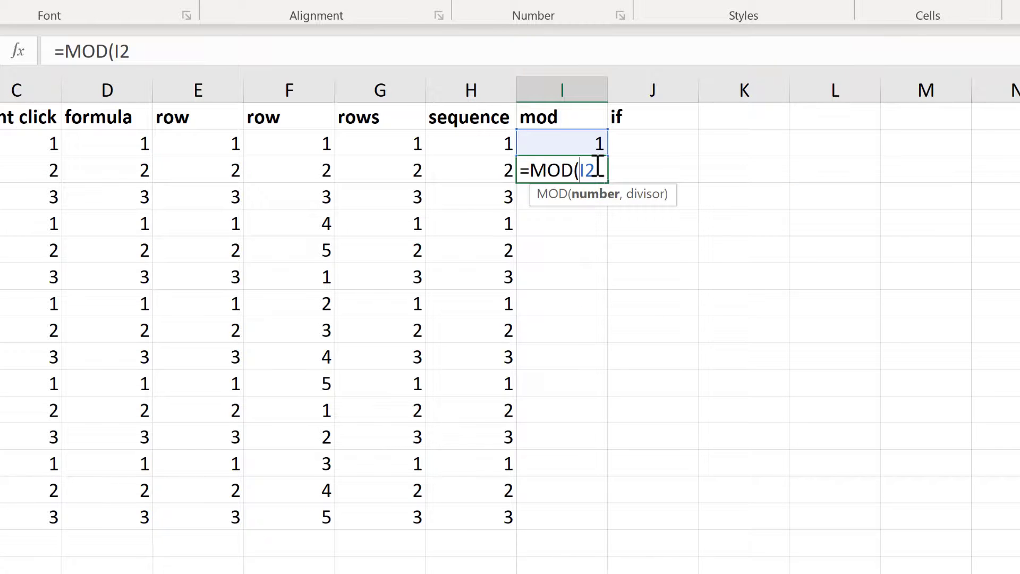
click(597, 169)
text(,3)
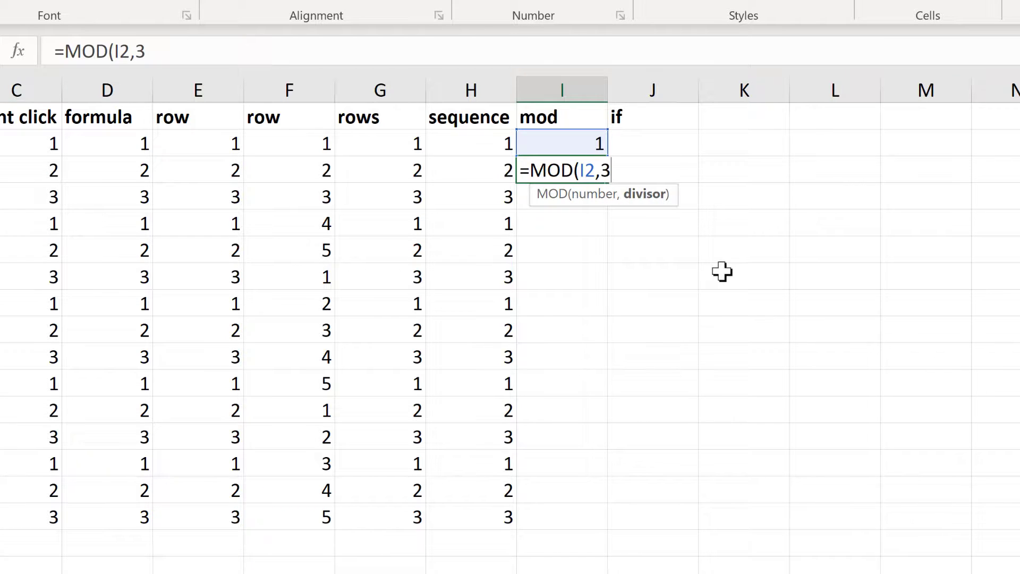
text())
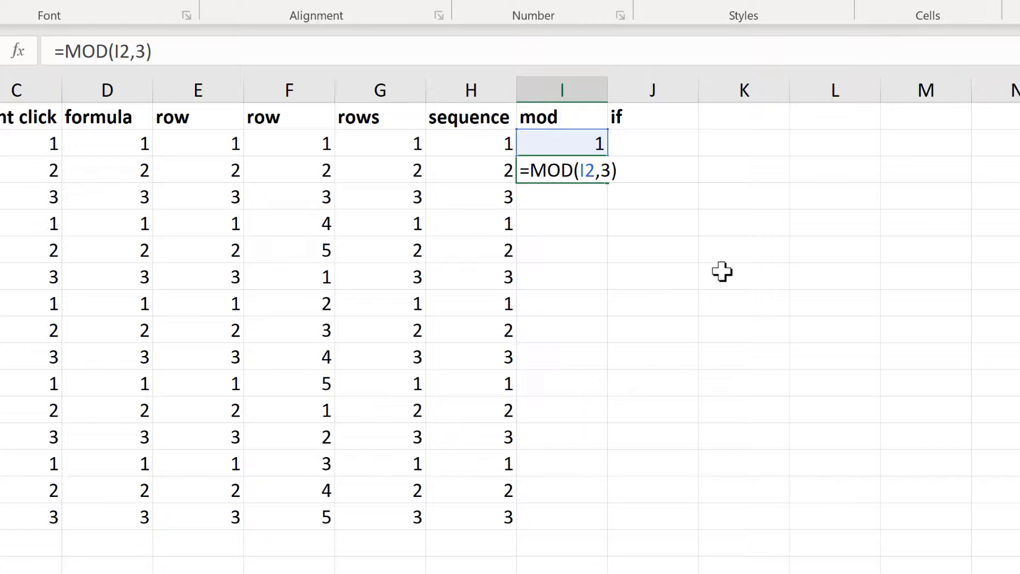
key(Return)
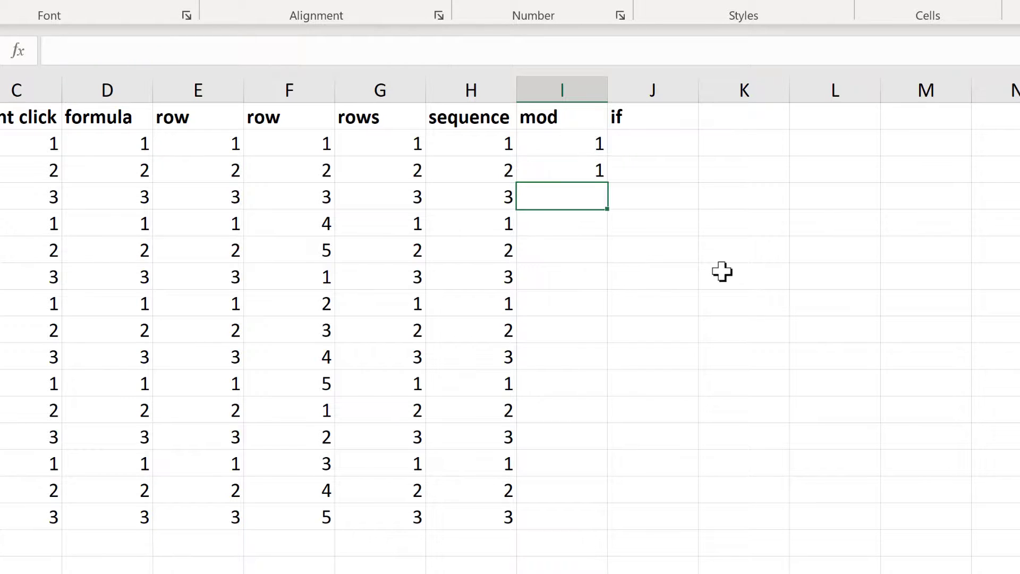
Add 1 to the formula in cell I3 so that it reads =MOD(I2,3)+1
key(Up)
key(F2)
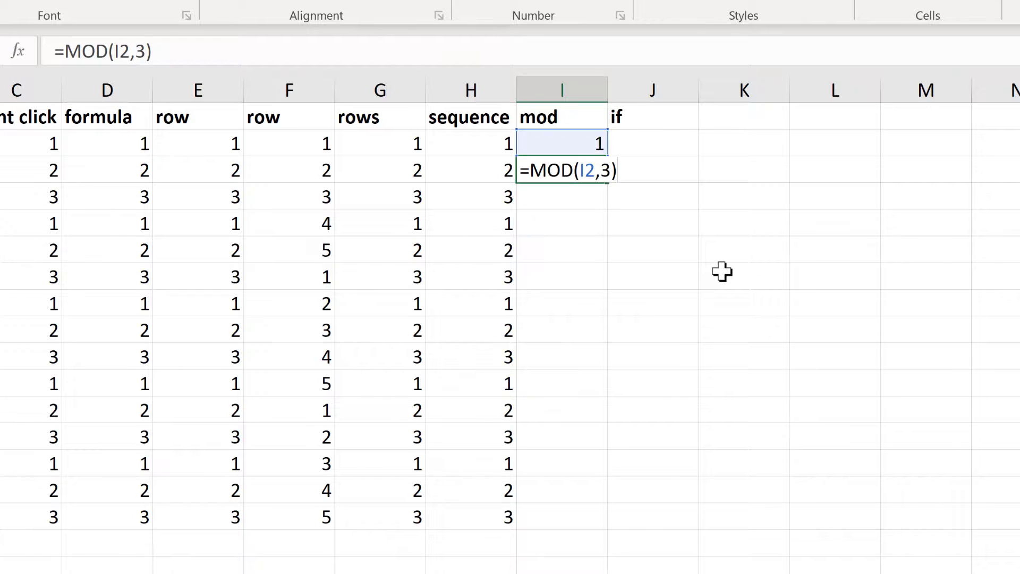
text(+1)
key(Return)
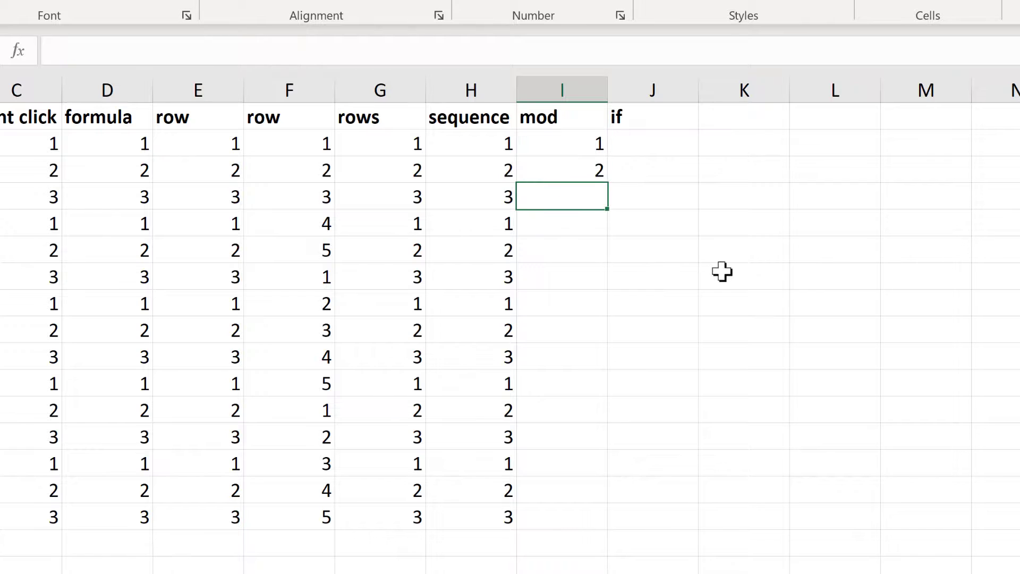
Enter the plain reference =I3 in cell I4
text(=)
key(Up)
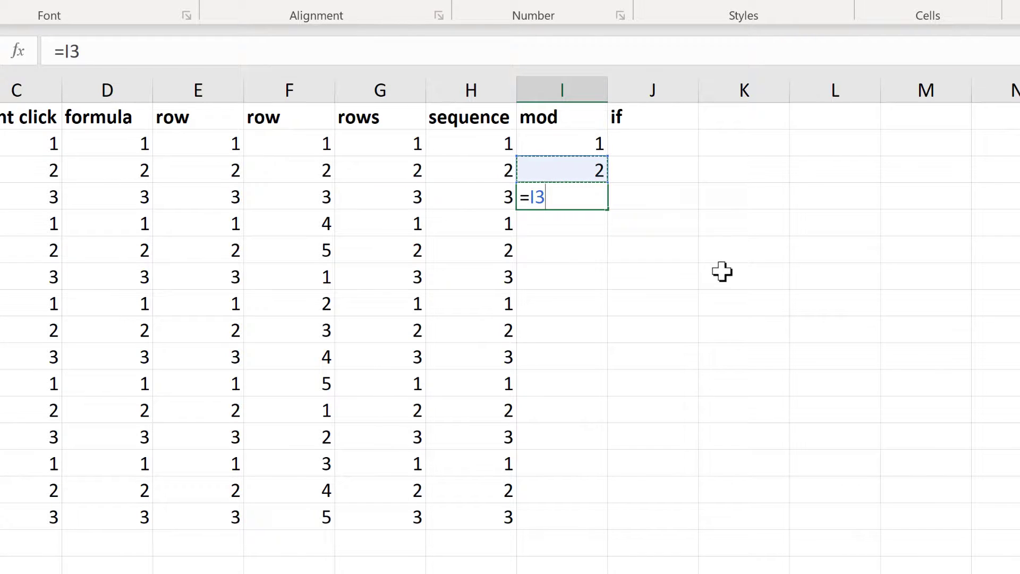
key(Return)
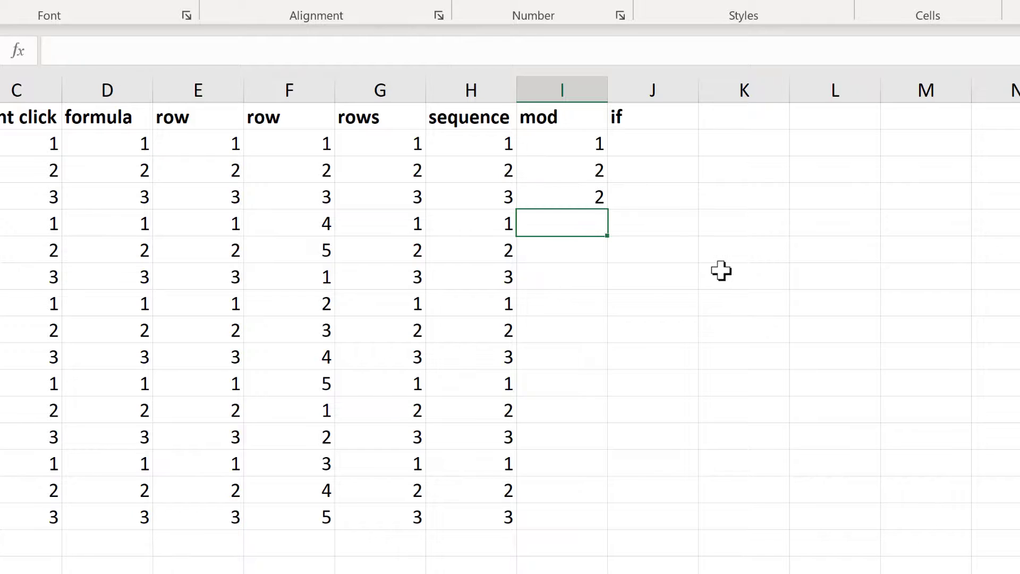
Wrap the reference in cell I4 in a MOD function with divisor 3, giving =MOD(I3,3)
key(Up)
key(F2)
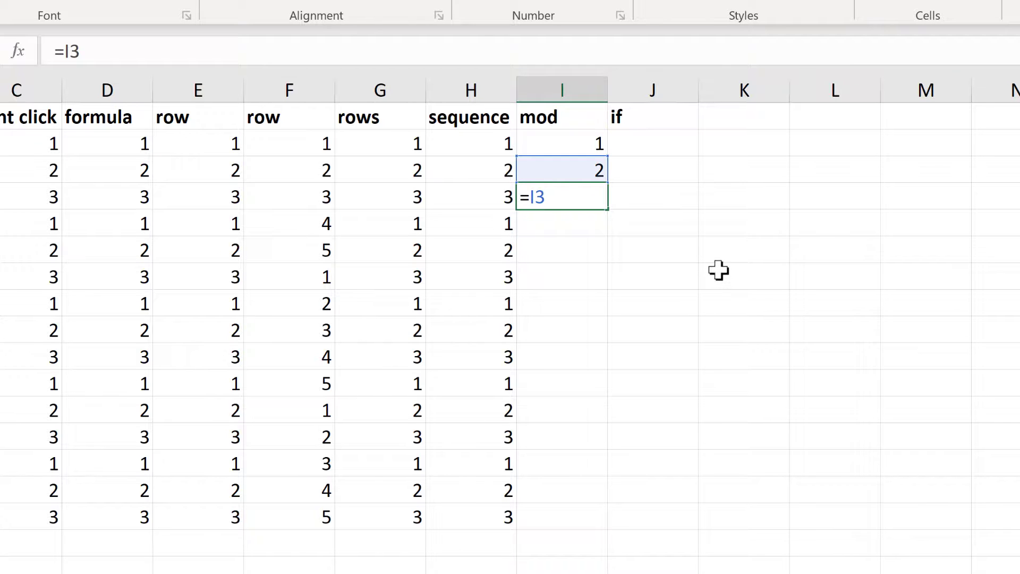
key(Left)
key(Left)
text(MOD()
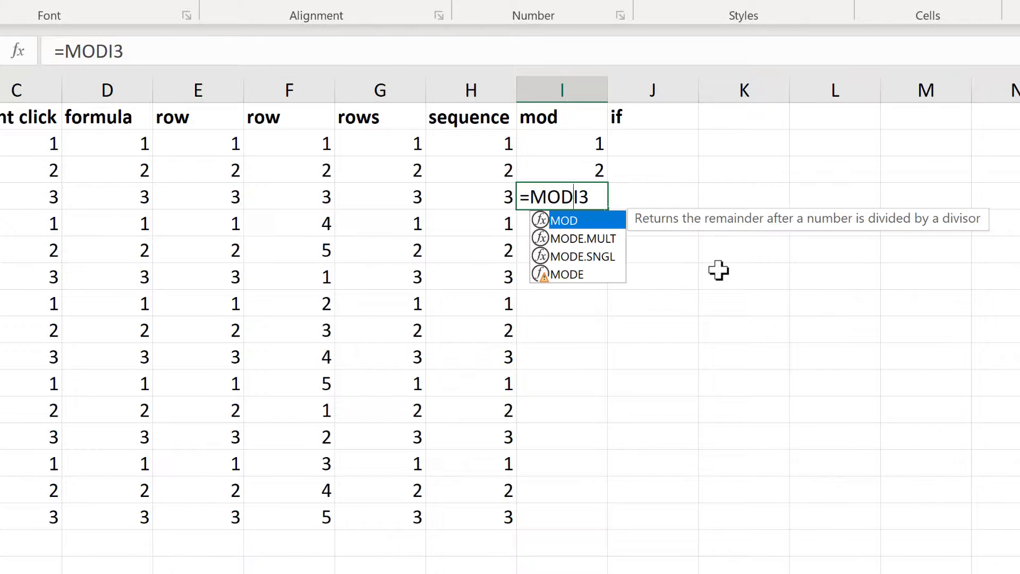
key(Right)
key(Right)
text(,3))
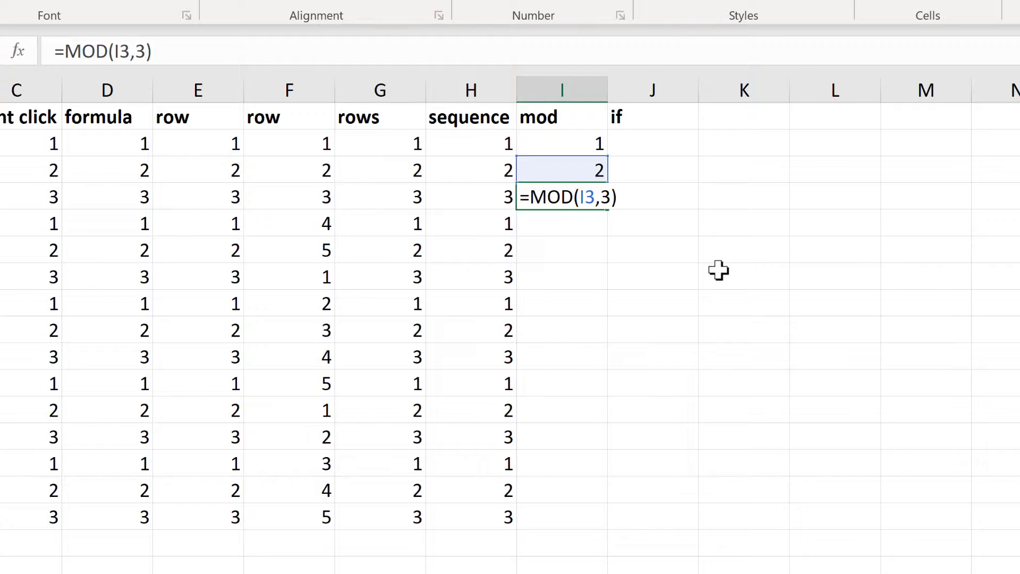
key(Return)
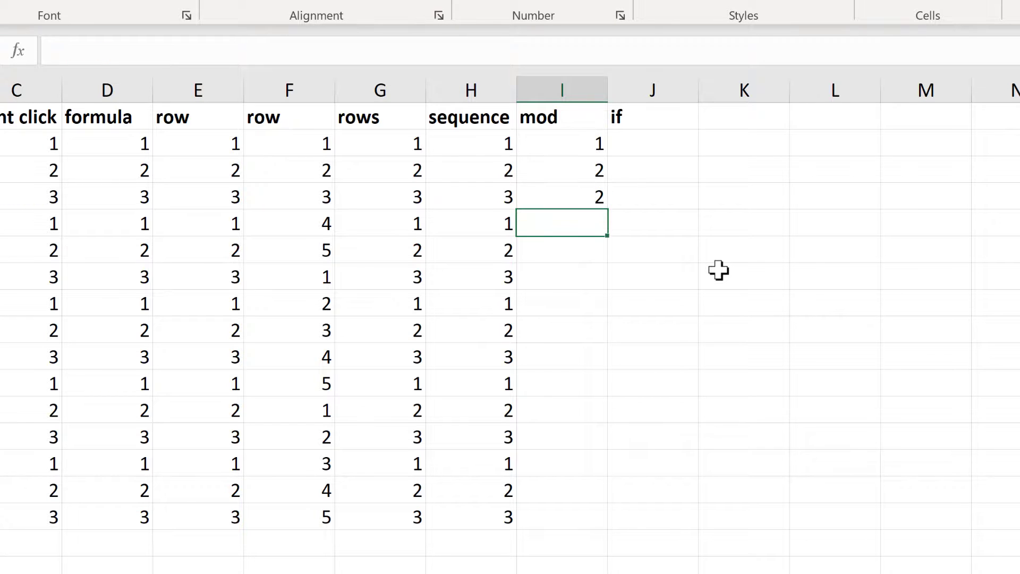
Add 1 to the formula in cell I4 so that it reads =MOD(I3,3)+1
key(Up)
key(F2)
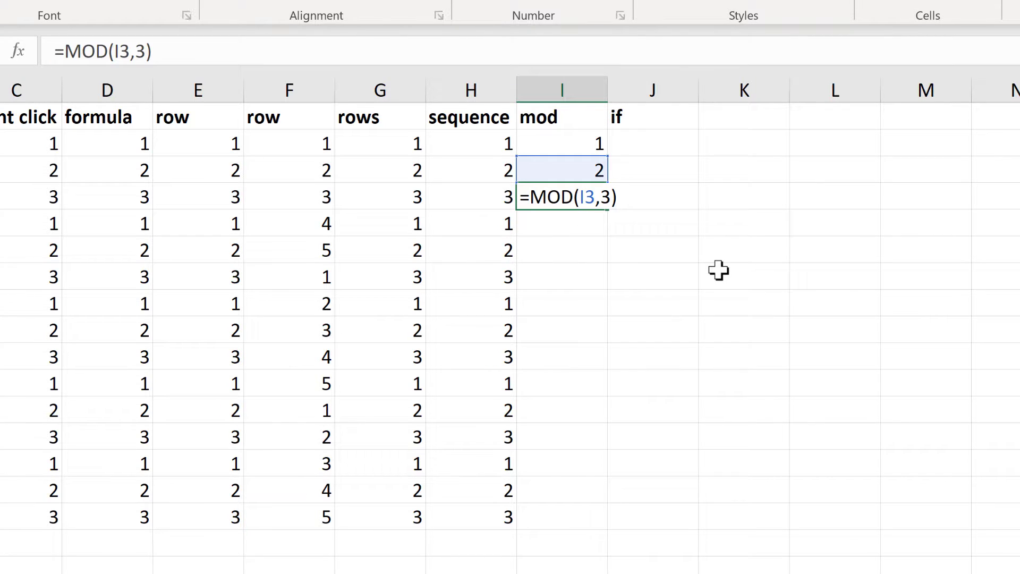
text(+1)
key(Return)
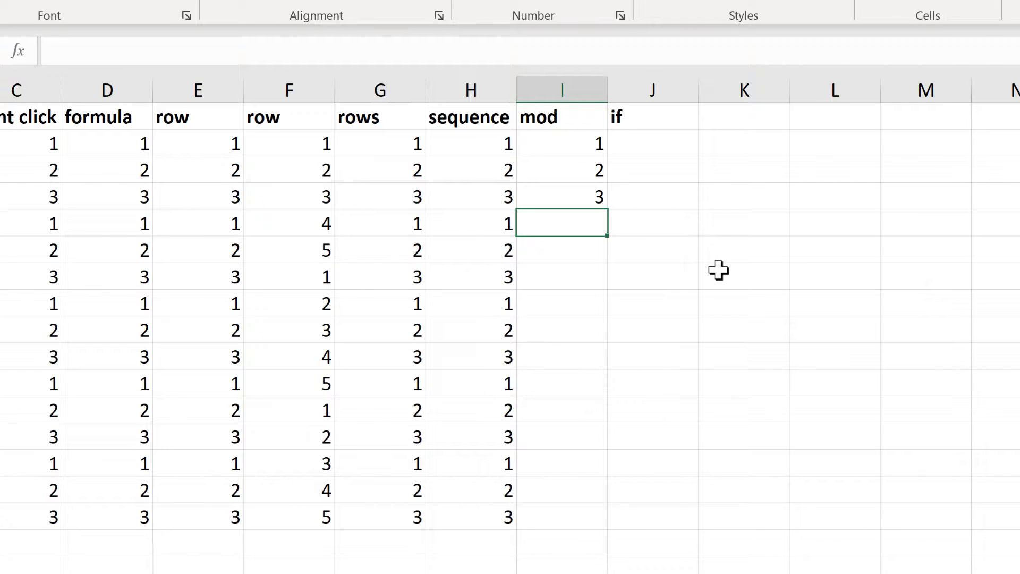
Enter the plain reference =I4 in cell I5
text(=)
key(Up)
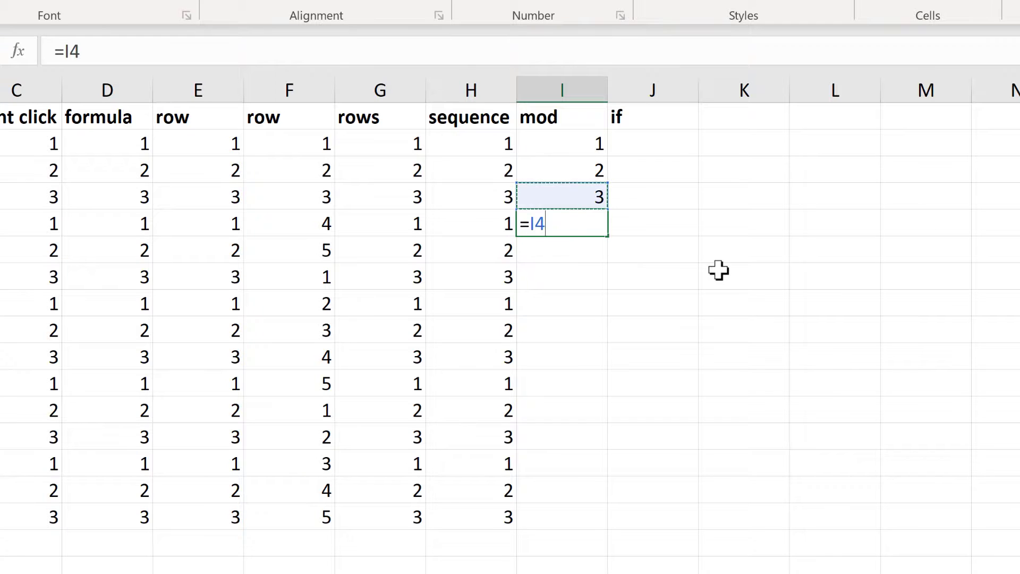
key(Return)
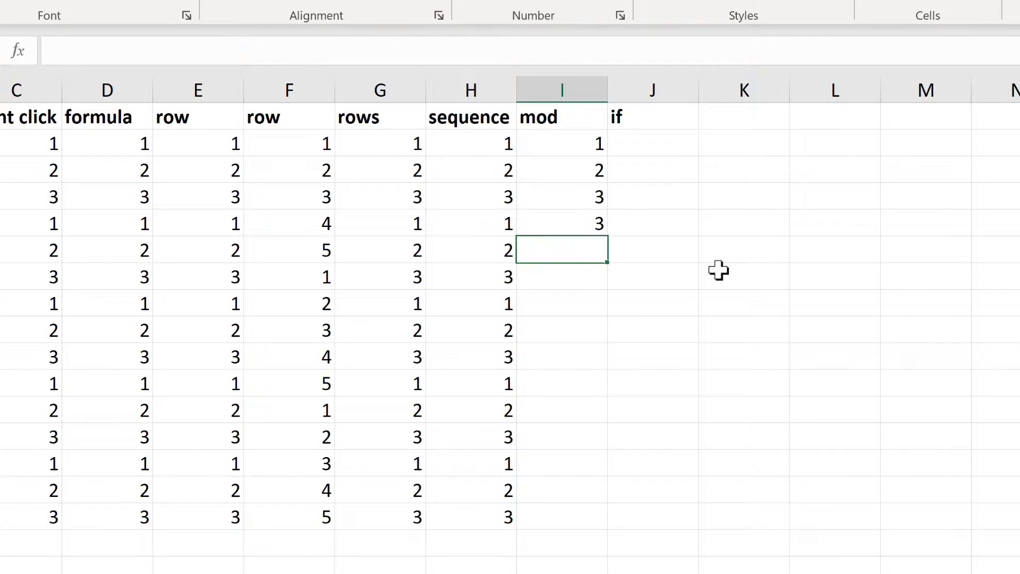
Wrap the reference in cell I5 in a MOD function with divisor 3, giving =MOD(I4,3)
key(Up)
key(F2)
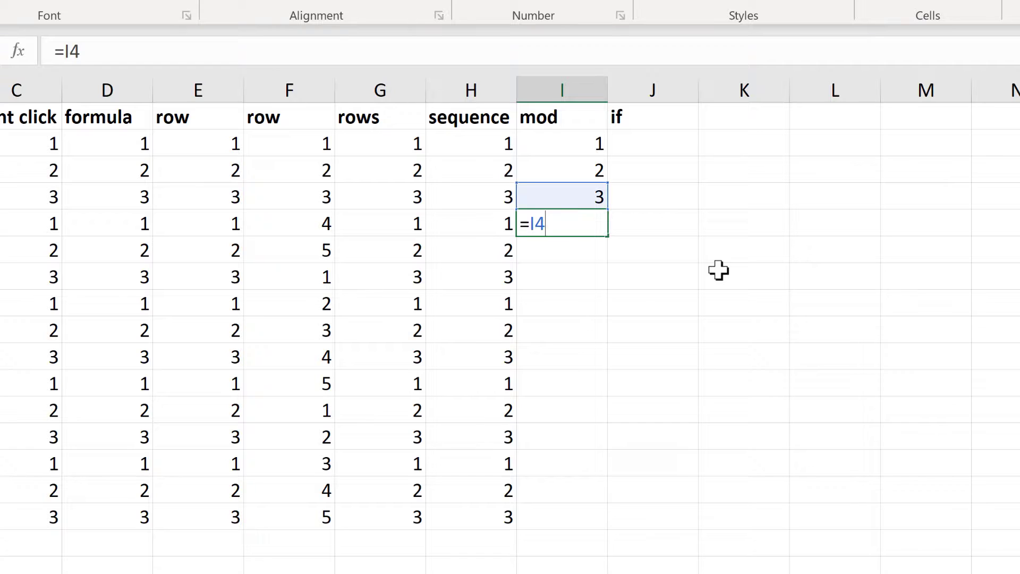
key(Left)
key(Left)
text(MOD()
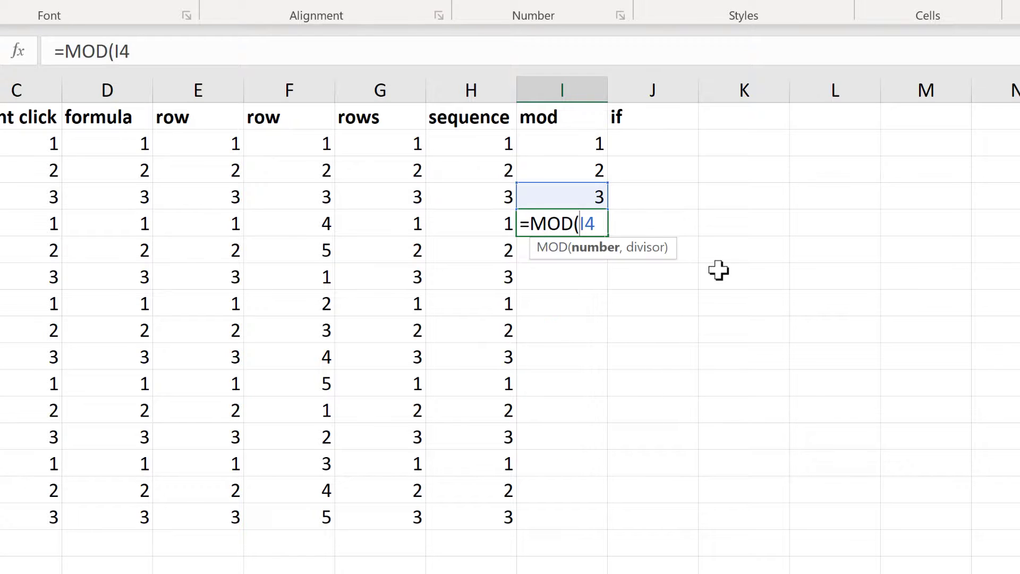
key(End)
text(,3))
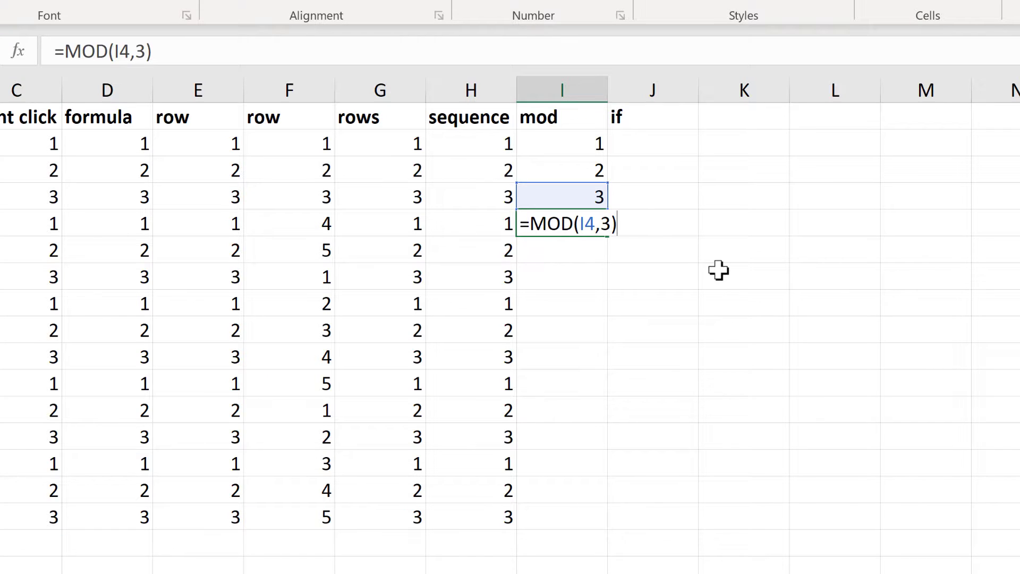
key(Return)
Add 1 to the formula in cell I5 so that it reads =MOD(I4,3)+1
key(Up)
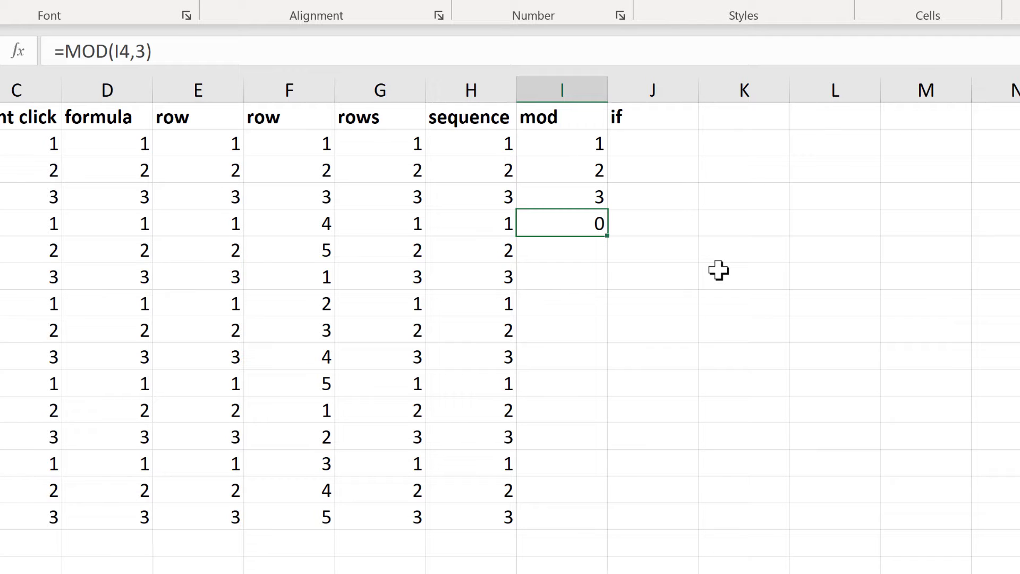
key(F2)
text(+1)
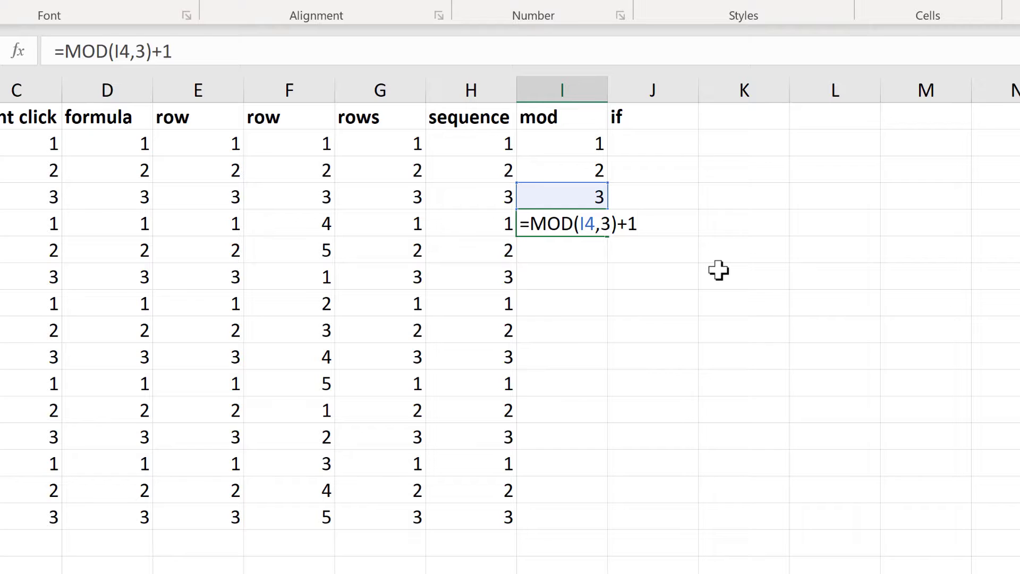
key(Return)
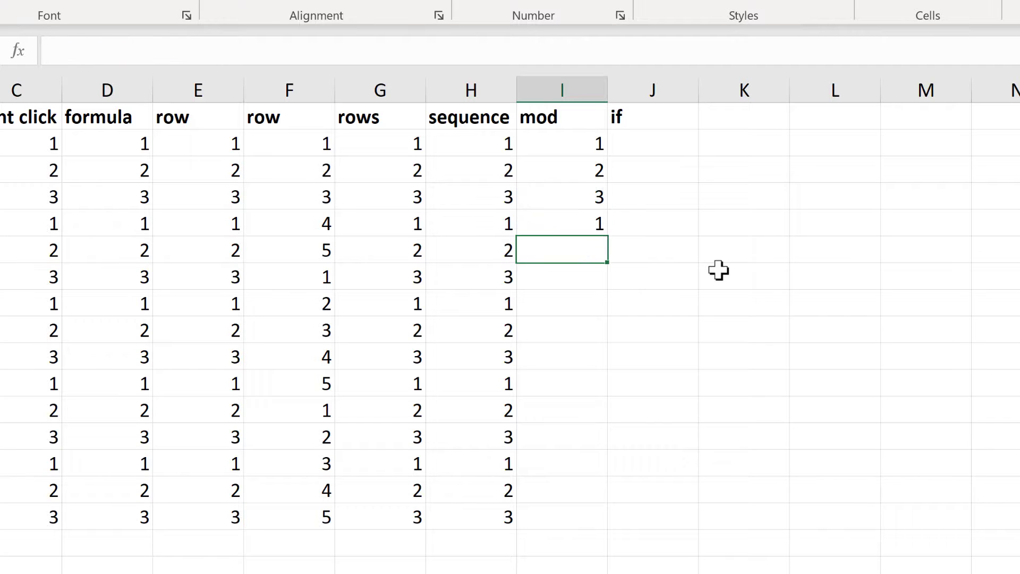
Fill the MOD formula from cell I5 down to I16
click(583, 230)
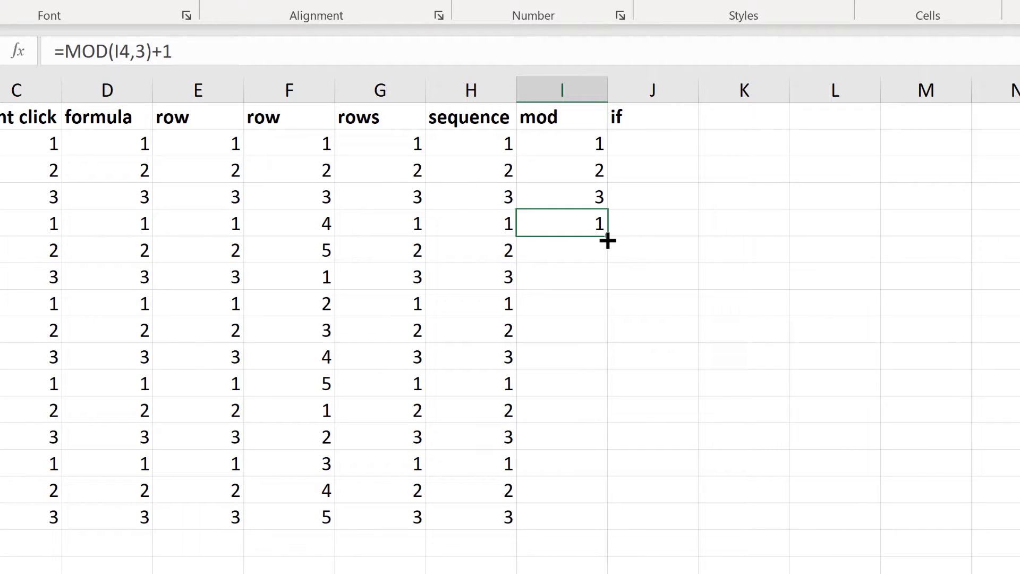
double_click(607, 240)
click(654, 354)
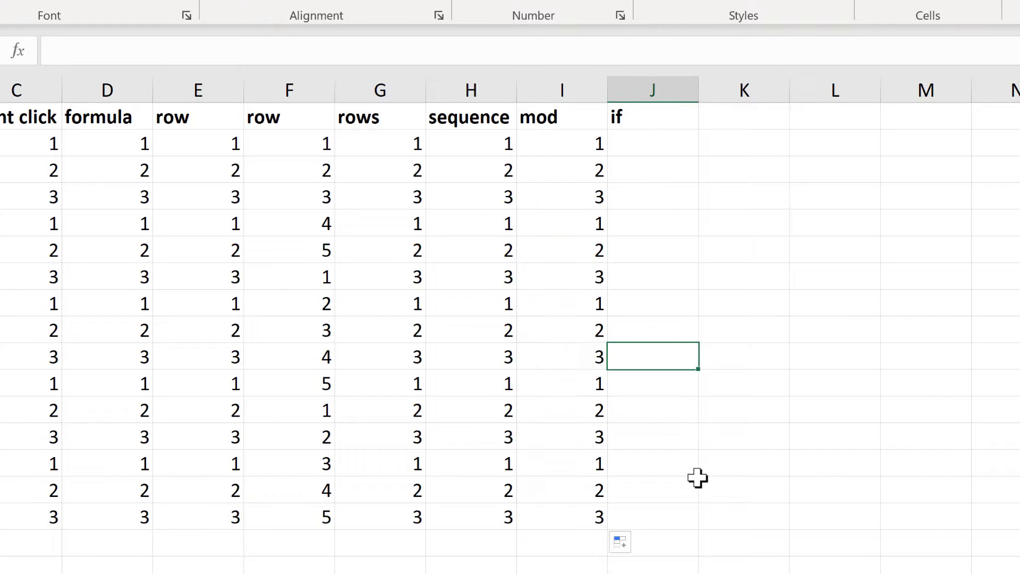
Enter the starting values 1, 2 and 3 in cells J2 to J4 of the if column
click(653, 170)
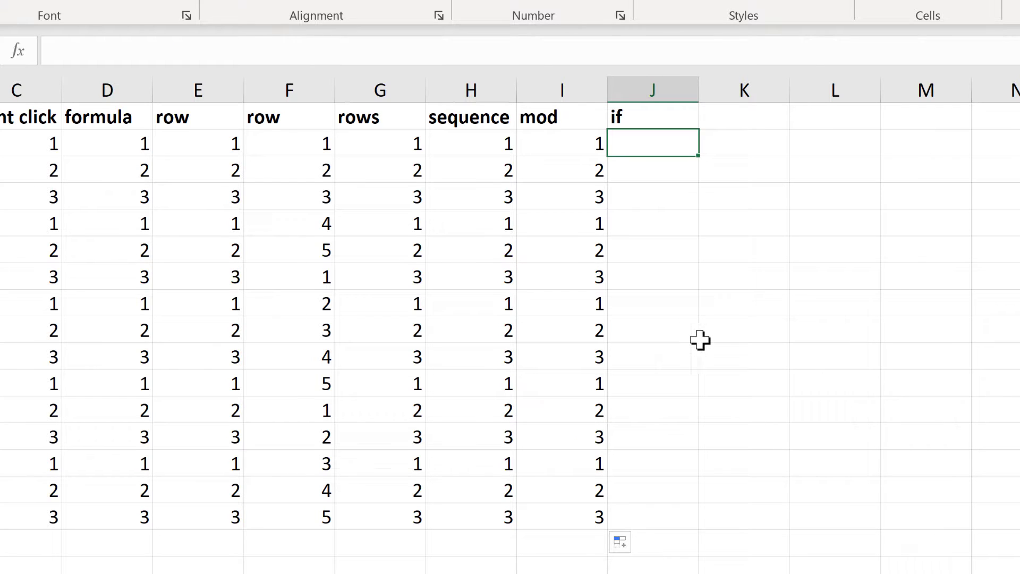
text(1)
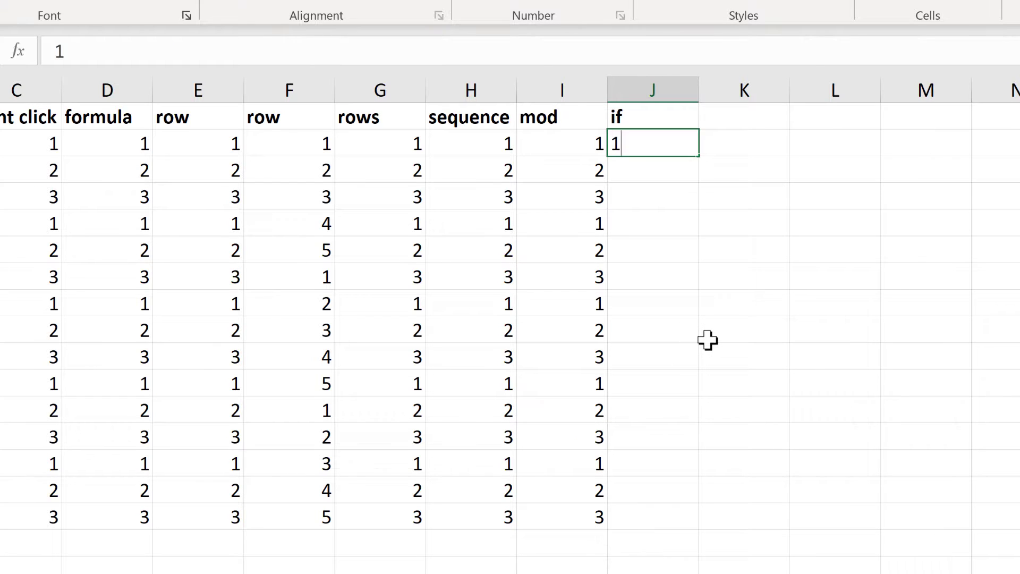
key(Return)
text(2)
key(Return)
text(3)
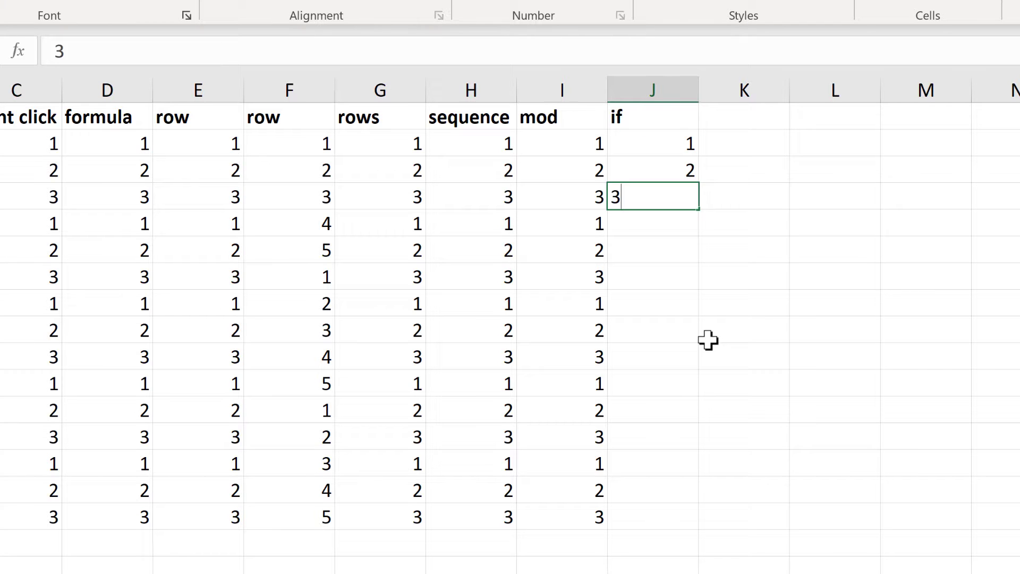
key(Return)
Enter the formula =IF(J4=3,1,J4+1) in cell J5 of the if column
text(=)
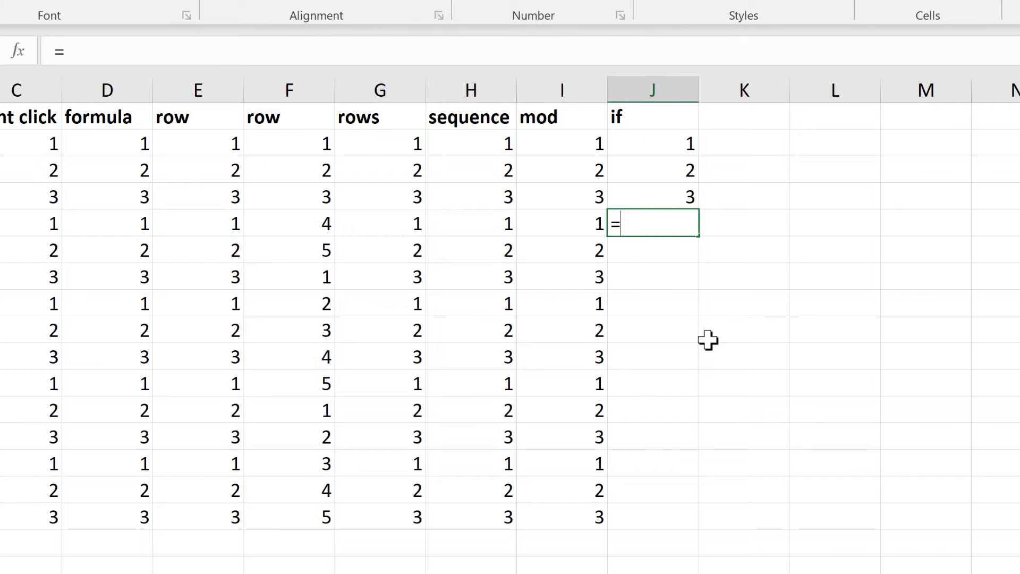
text(if)
key(Tab)
click(665, 198)
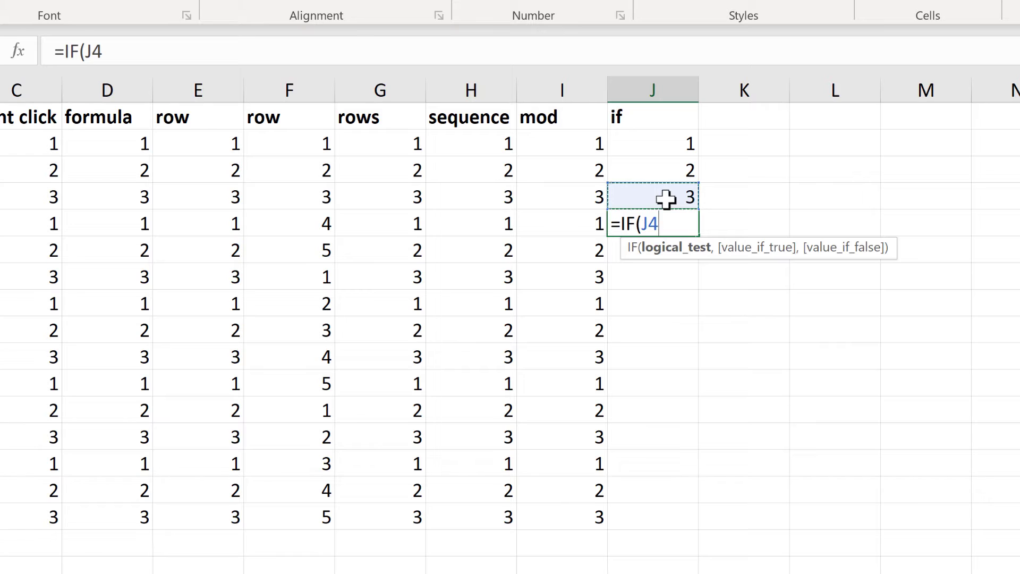
text(=3,)
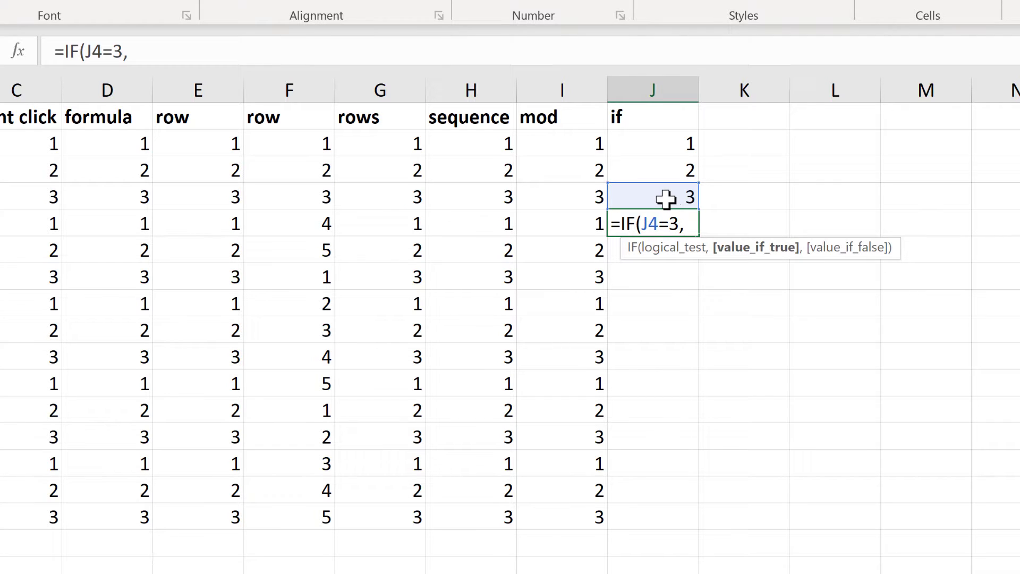
text(1,)
click(665, 199)
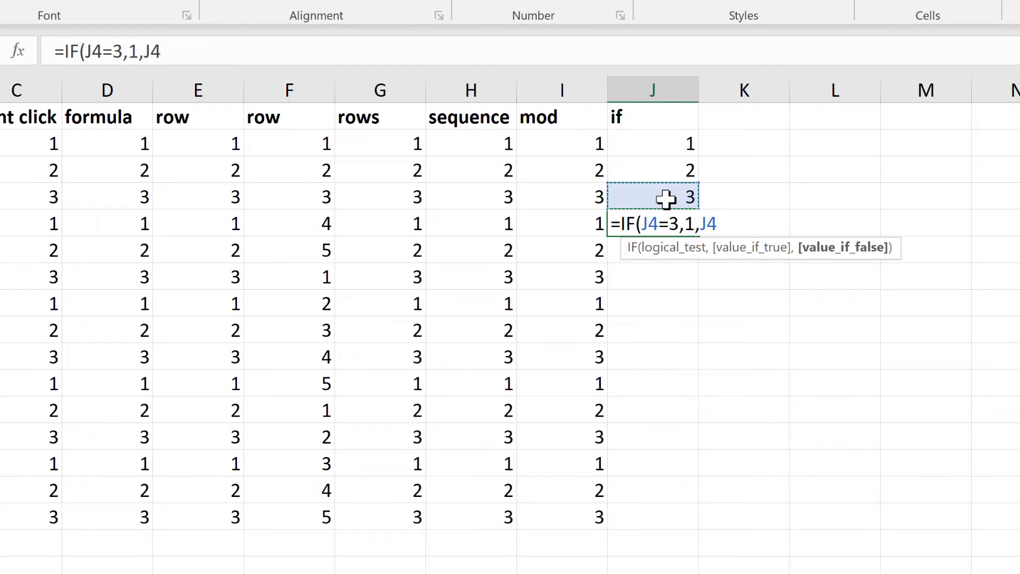
text(+1))
key(Return)
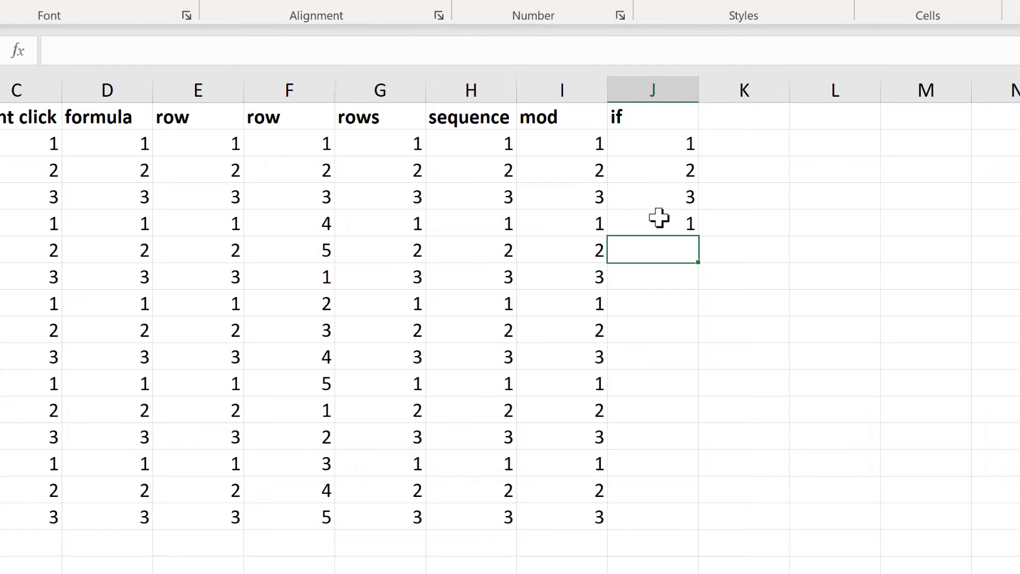
Fill the IF formula from cell J5 down to J16
click(658, 218)
double_click(697, 236)
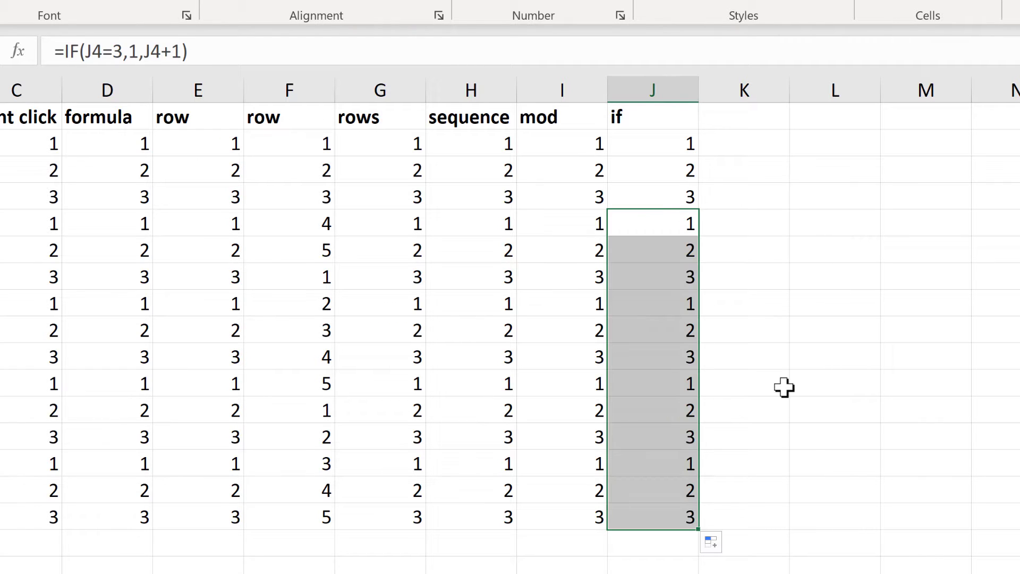
drag(662, 226, 671, 275)
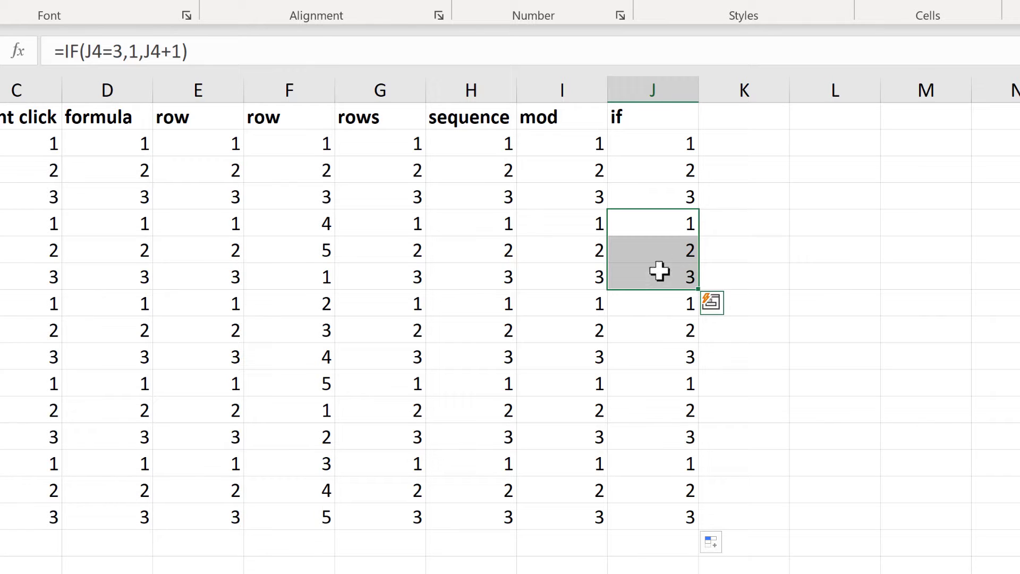
Examine the logical test and value-if-true arguments of the IF formula in cell J5
click(658, 228)
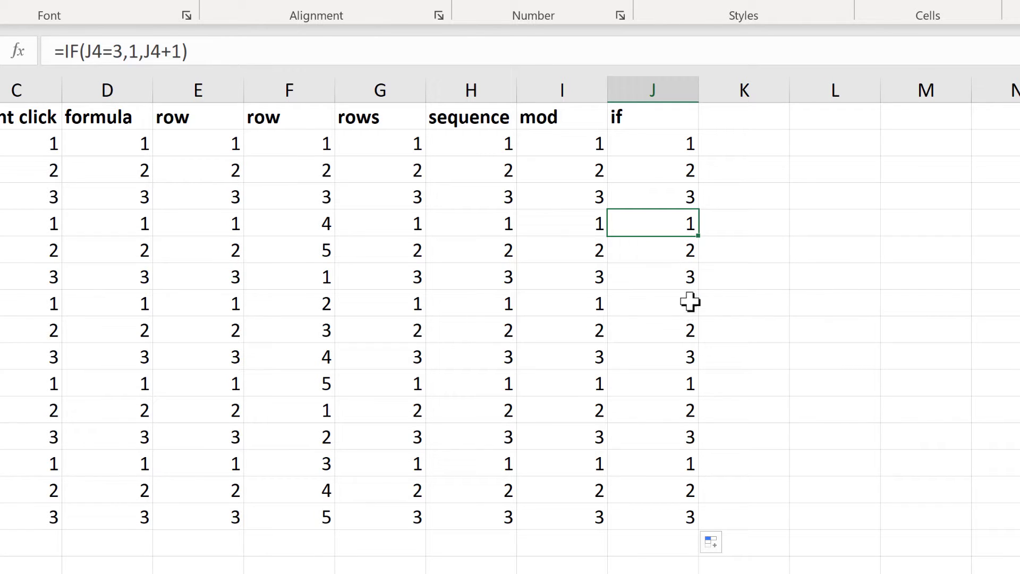
key(F2)
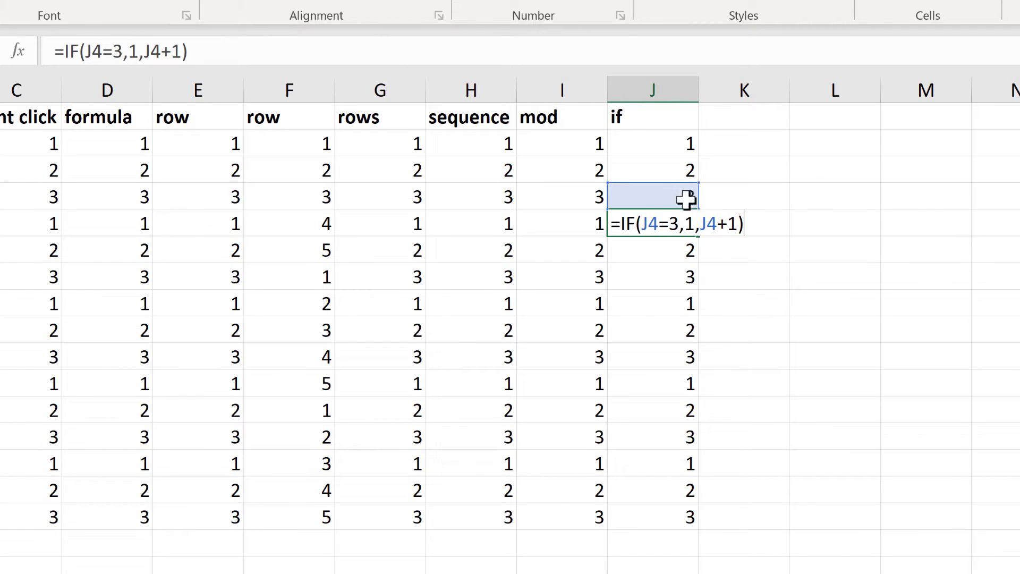
click(659, 223)
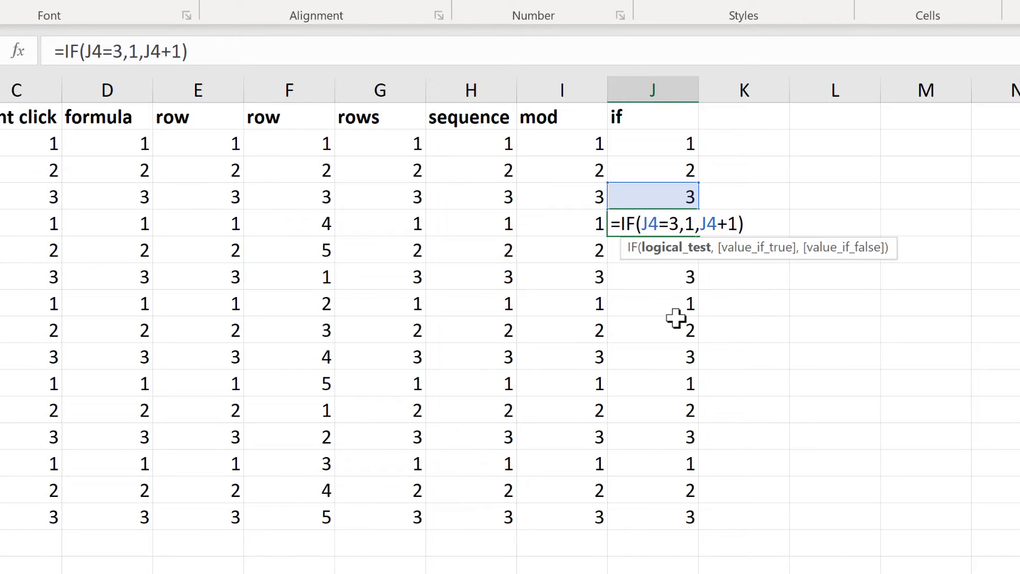
click(695, 223)
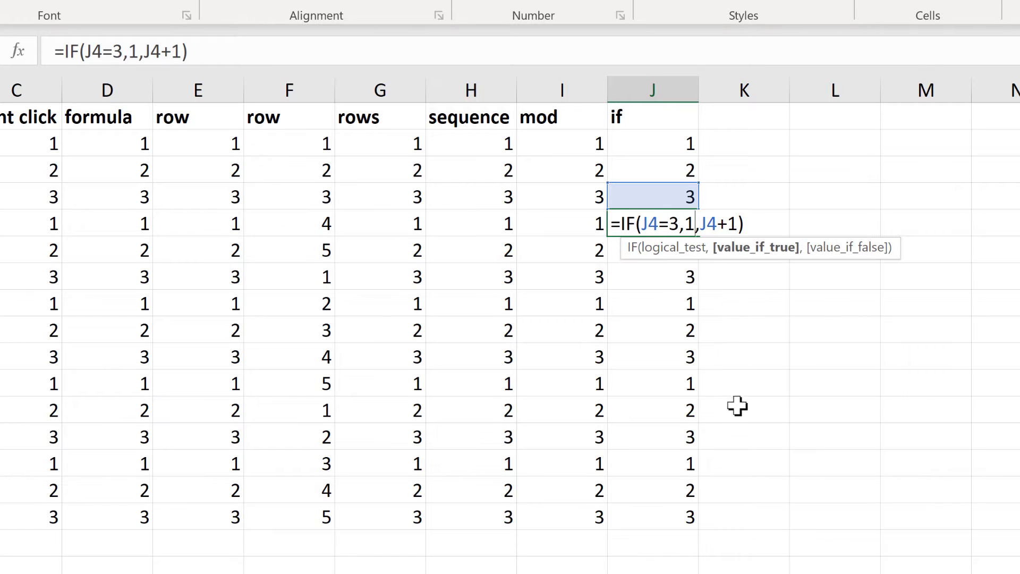
key(Return)
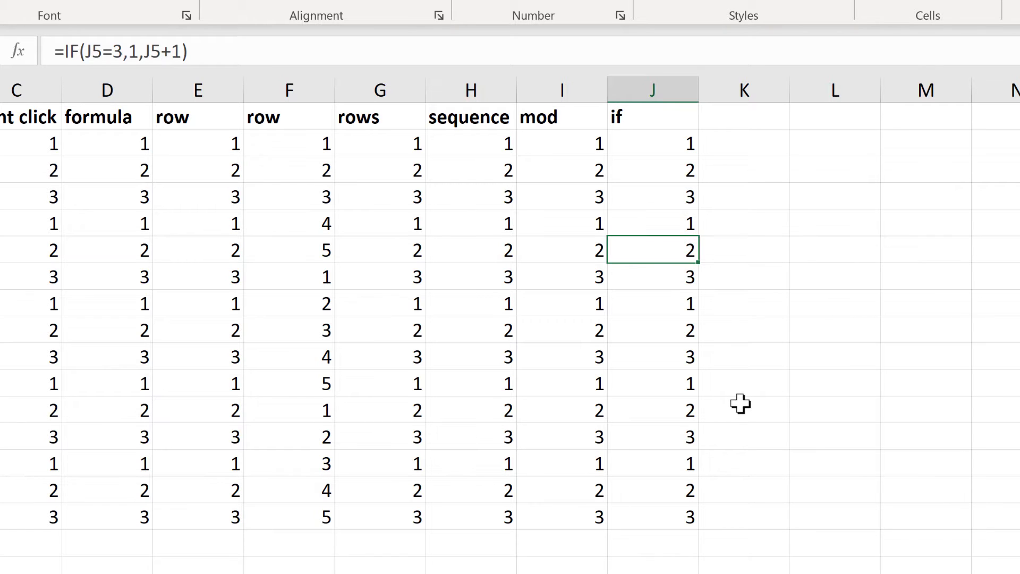
Step through the arguments of the IF formula in cell J6, from the logical test to the value-if-false part
key(F2)
click(658, 249)
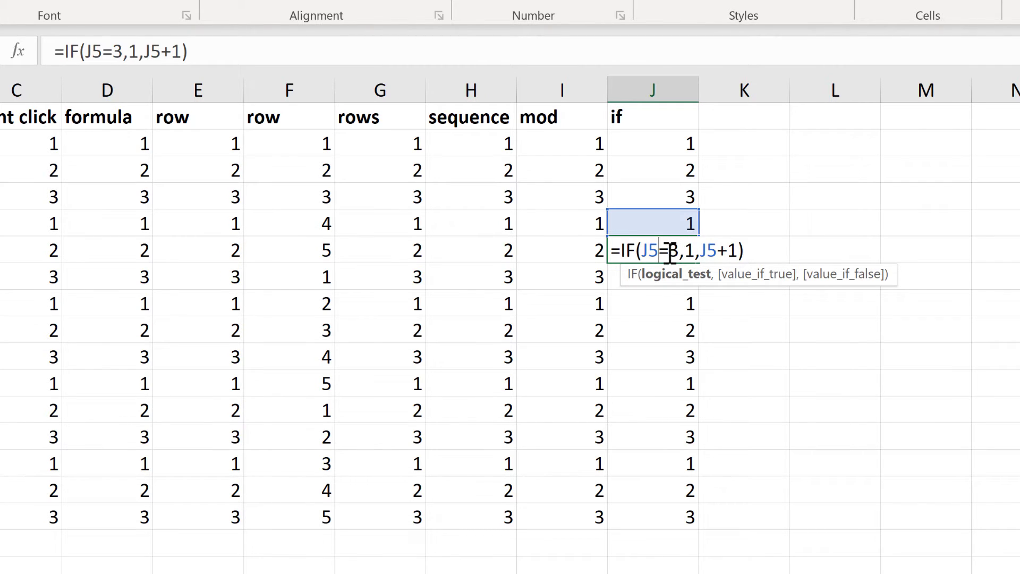
key(Right)
key(Right)
key(Right)
key(Right)
key(Right)
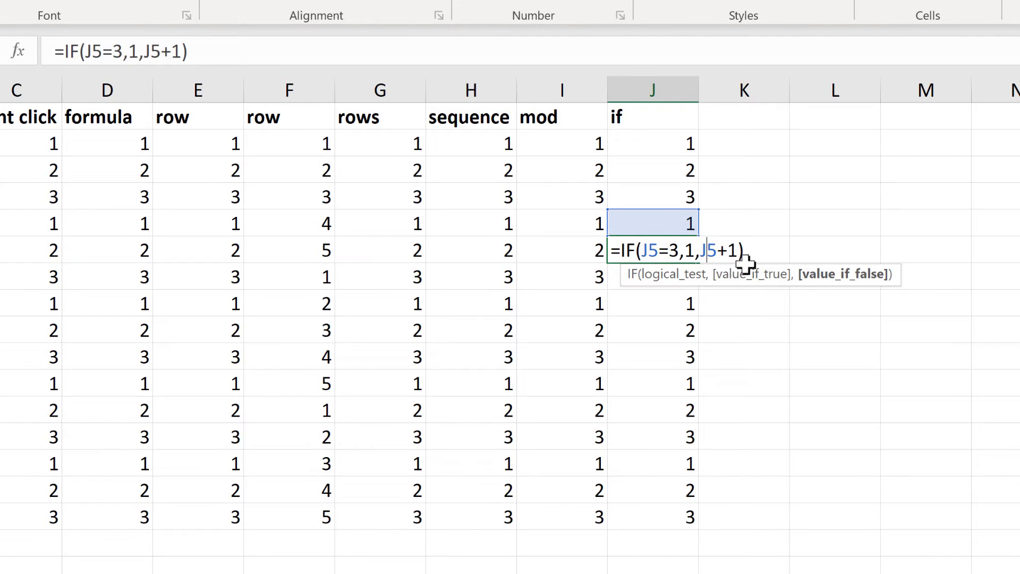
key(ctrl+Return)
Inspect how the IF formulas in cells J7 and J8 evaluate the cell above them
key(Down)
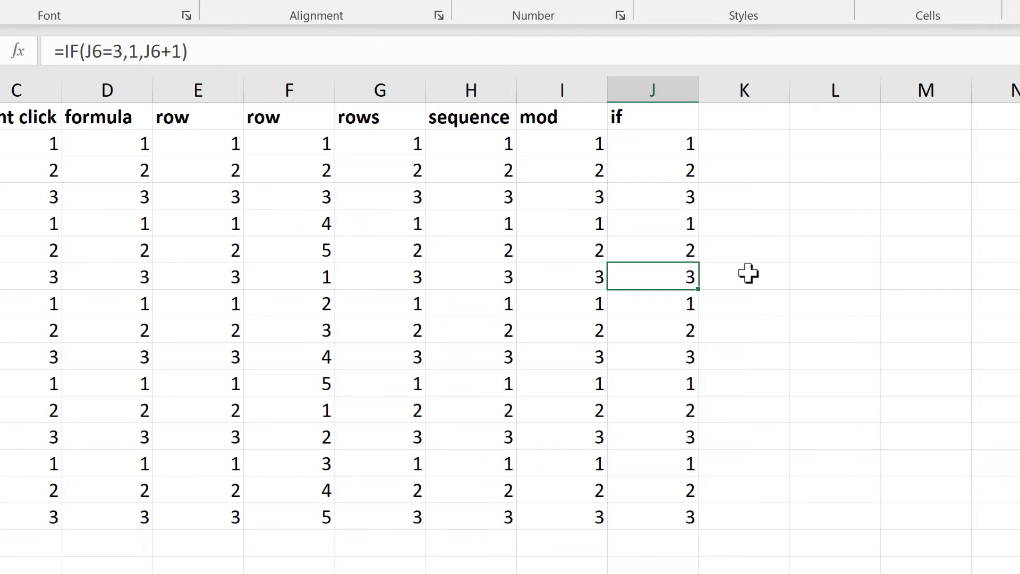
key(F2)
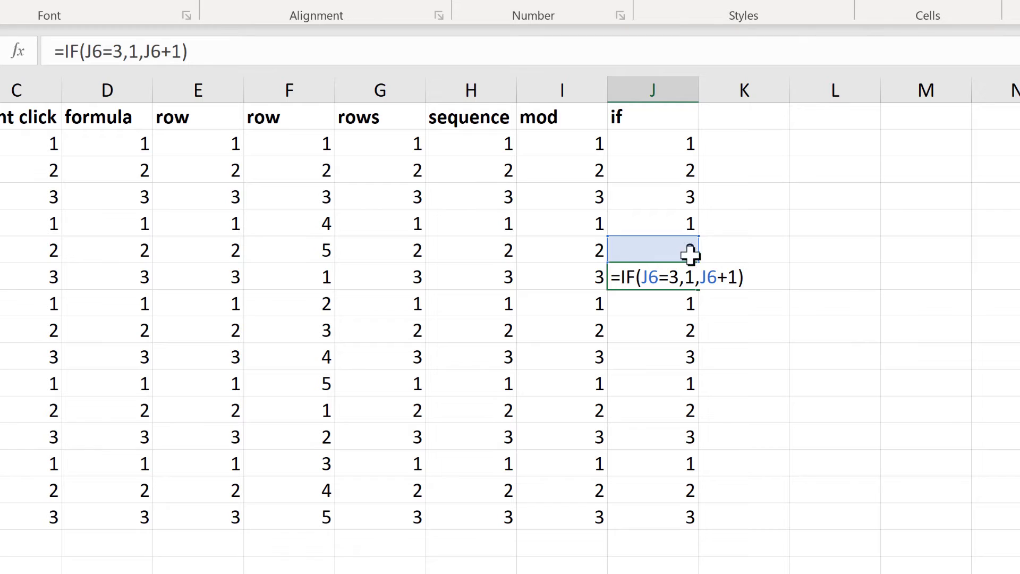
click(649, 277)
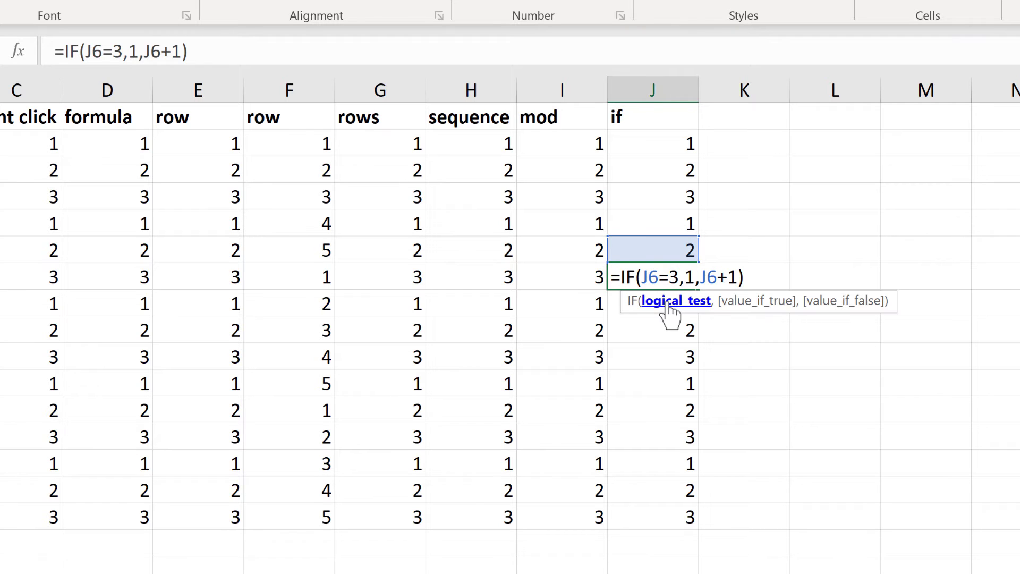
click(717, 275)
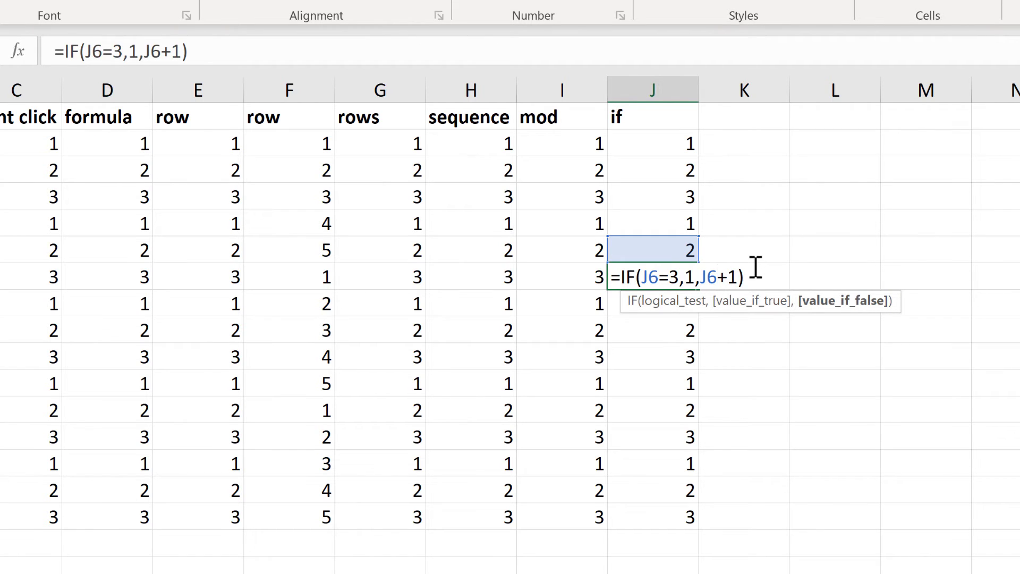
key(Return)
key(F2)
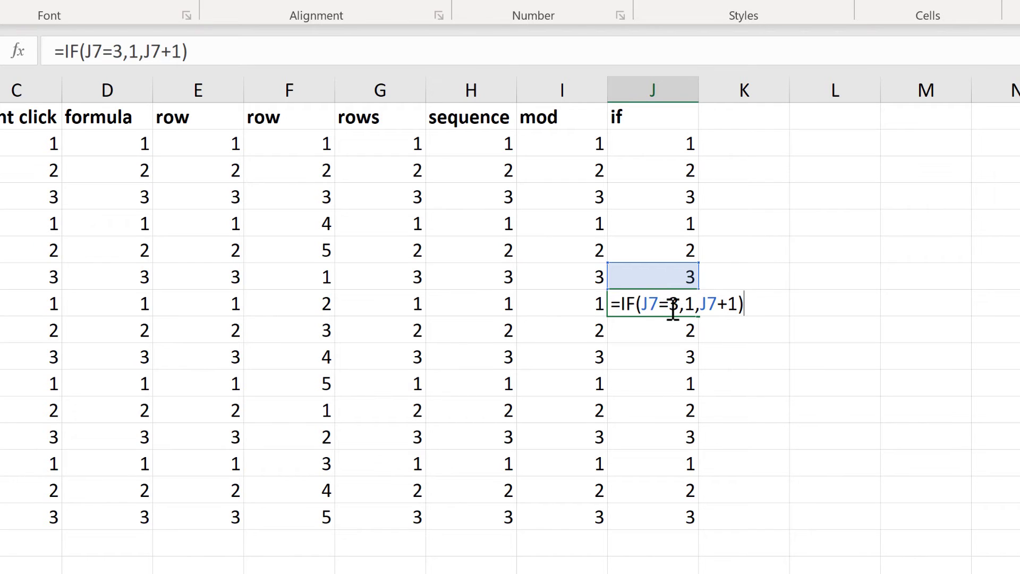
click(689, 302)
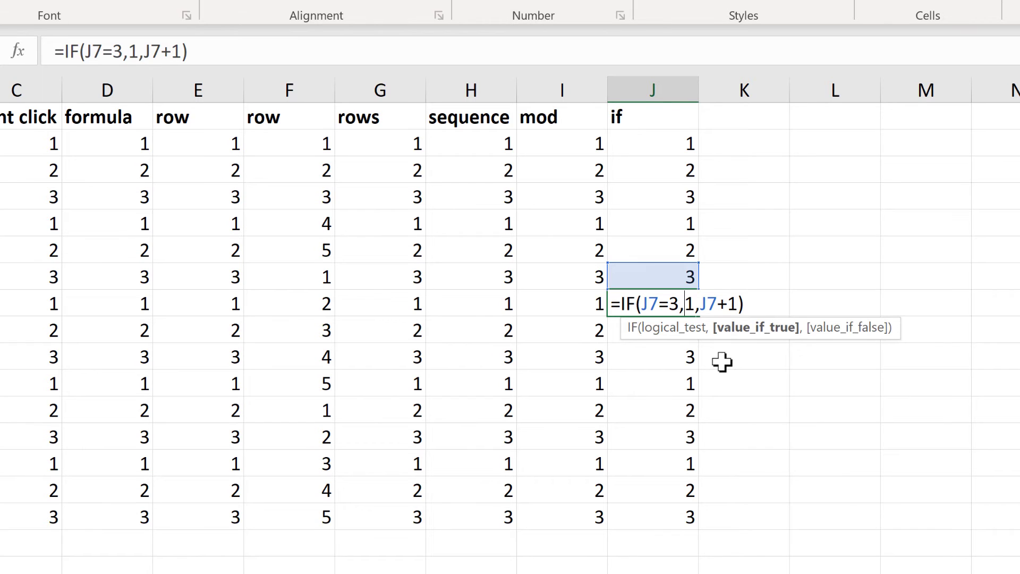
key(Return)
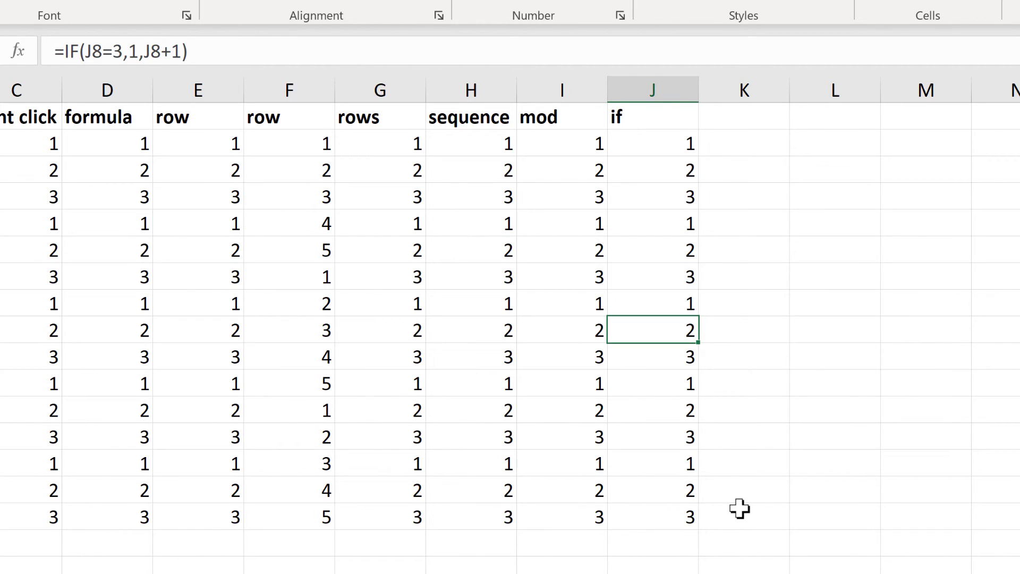
click(768, 427)
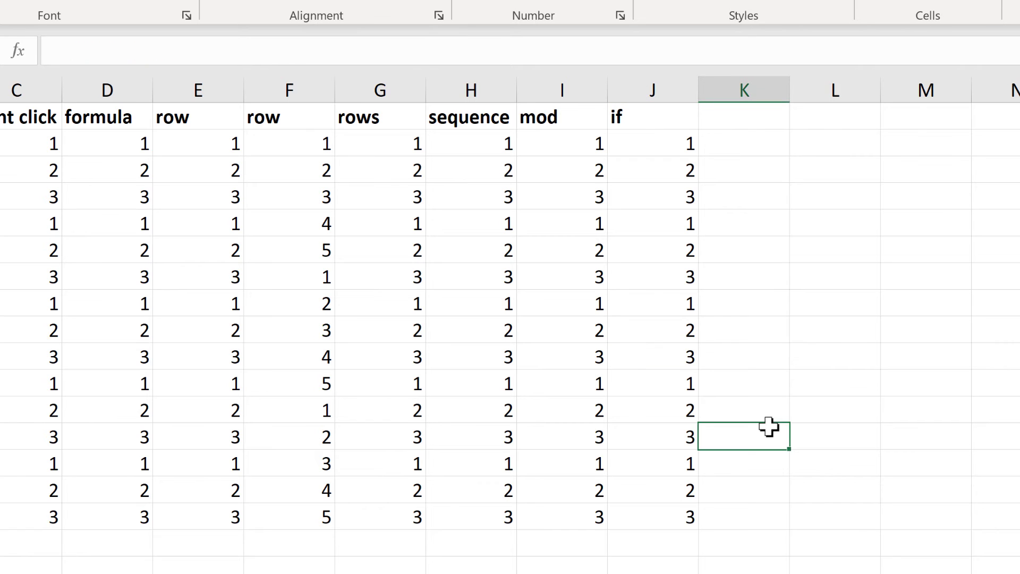